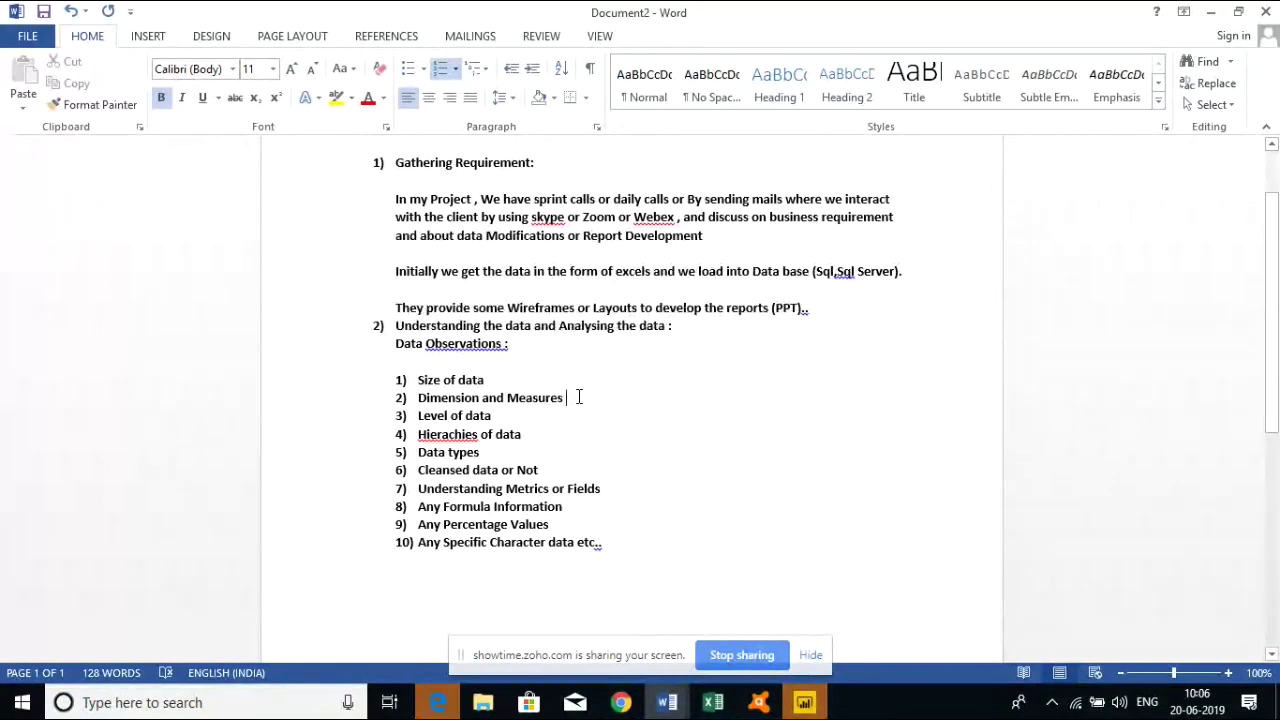
{"action": "left_click_drag", "start_coordinate": [578, 397], "coordinate": [200, 420]}
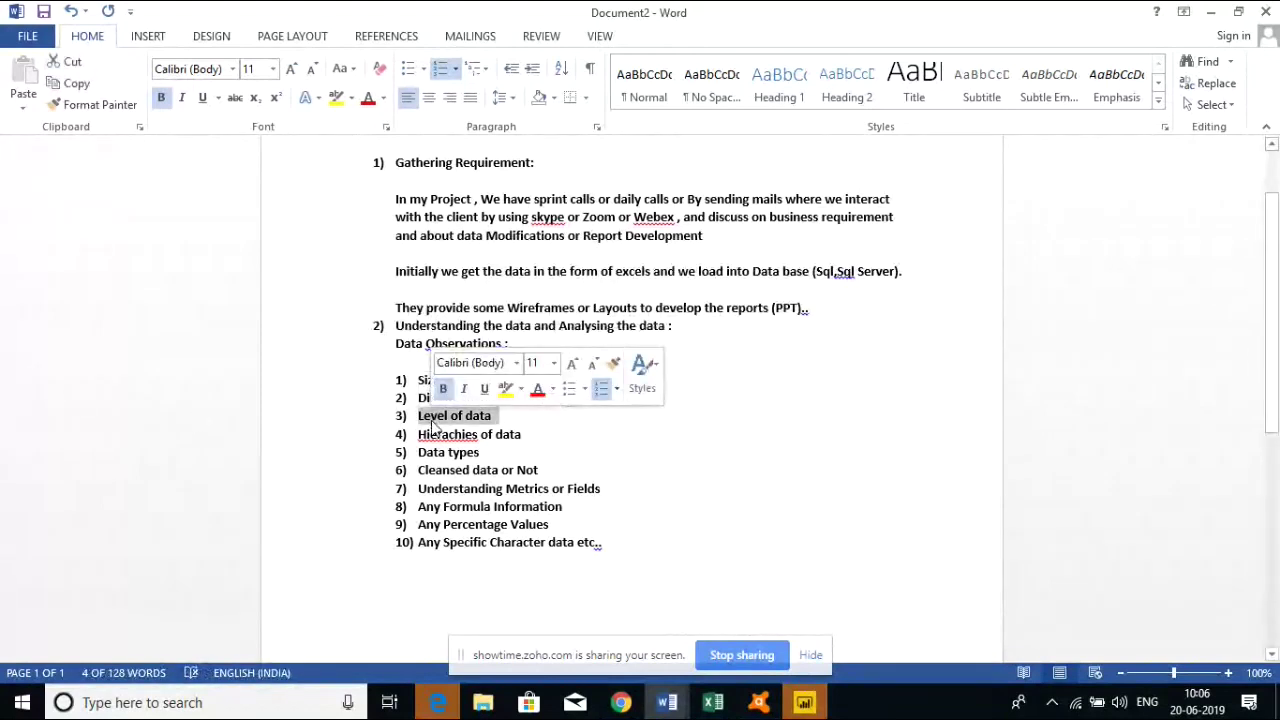
{"action": "left_click", "coordinate": [502, 416]}
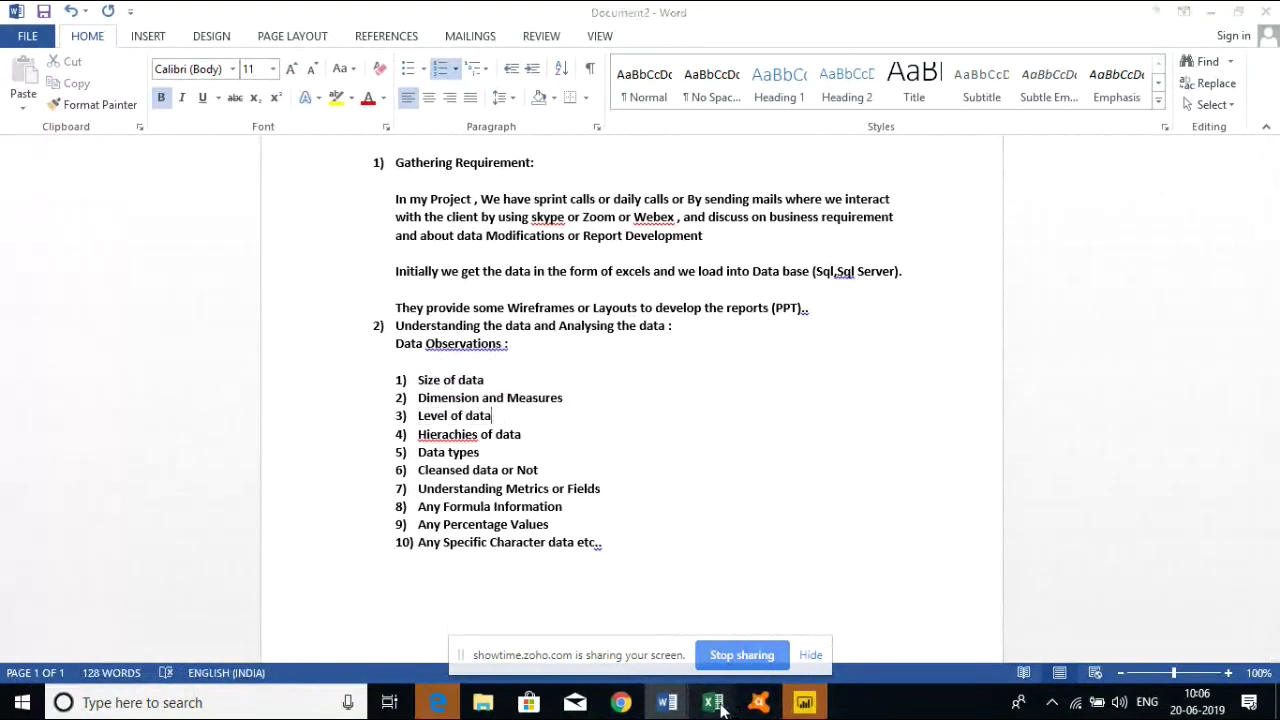
Switch to Excel, complete the sample table with entry c and values 1, 2 and 3, and save the workbook as Test4
{"action": "mouse_move", "coordinate": [713, 702]}
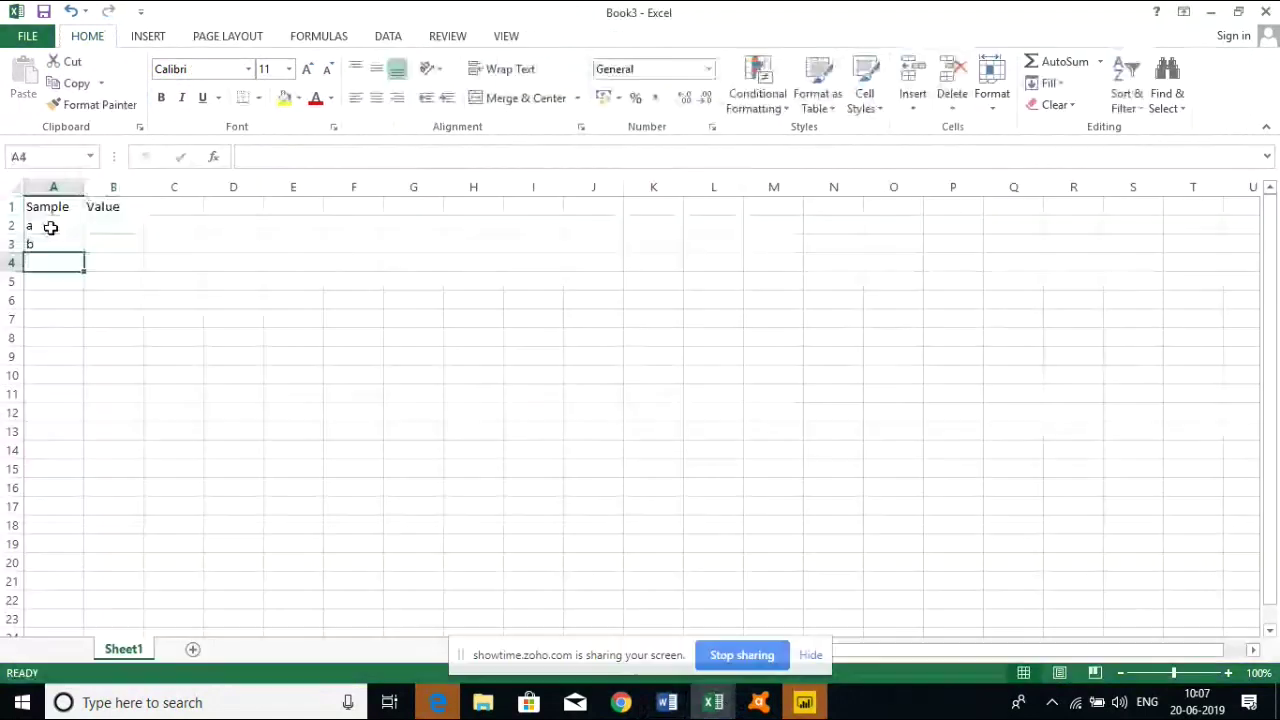
{"action": "type", "text": "c"}
{"action": "left_click", "coordinate": [103, 227]}
{"action": "type", "text": "1"}
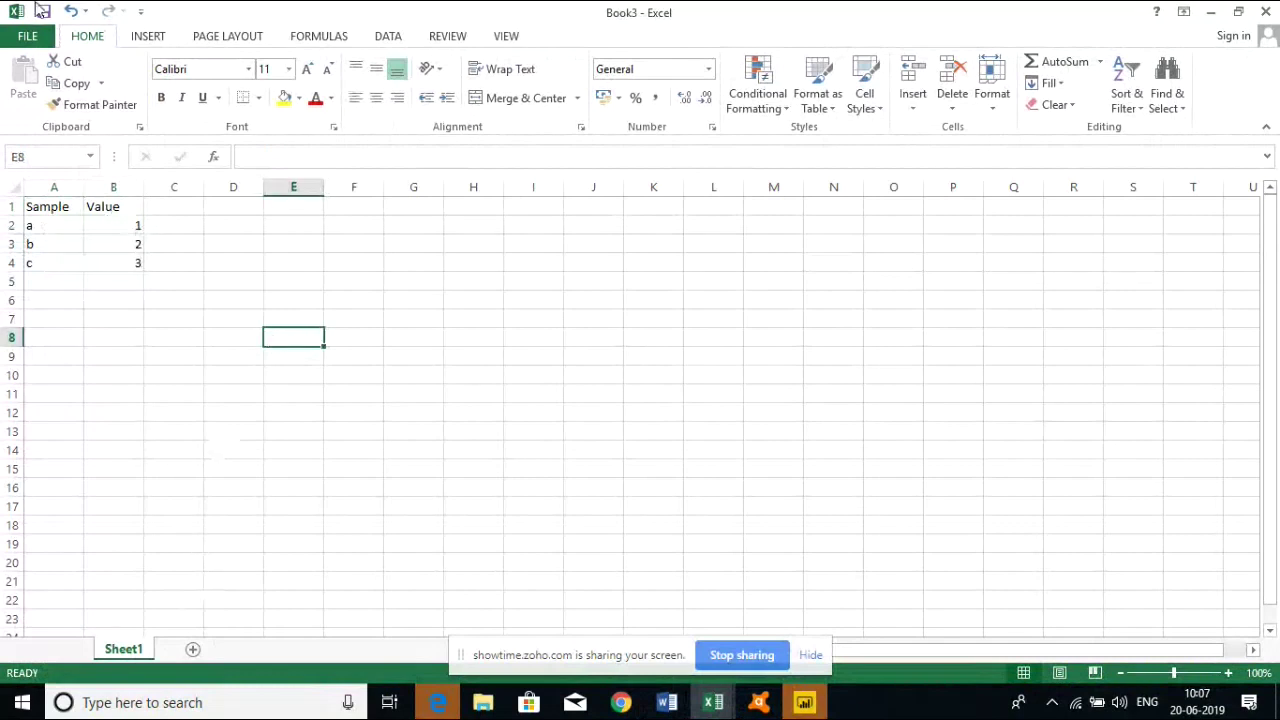
{"action": "left_click", "coordinate": [44, 14]}
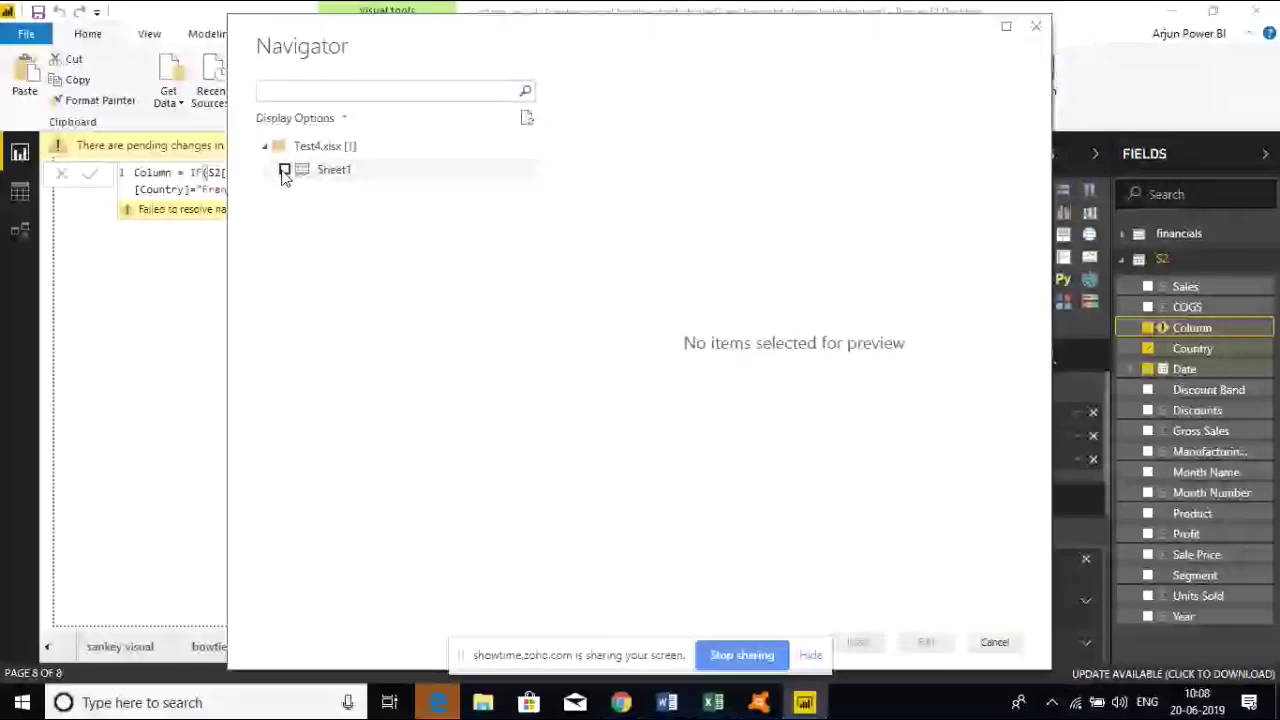
Switch to Power BI Desktop, add Sample and Value from Sheet1 (3) to the table visual and move it toward the page's centre
{"action": "key", "text": "Escape"}
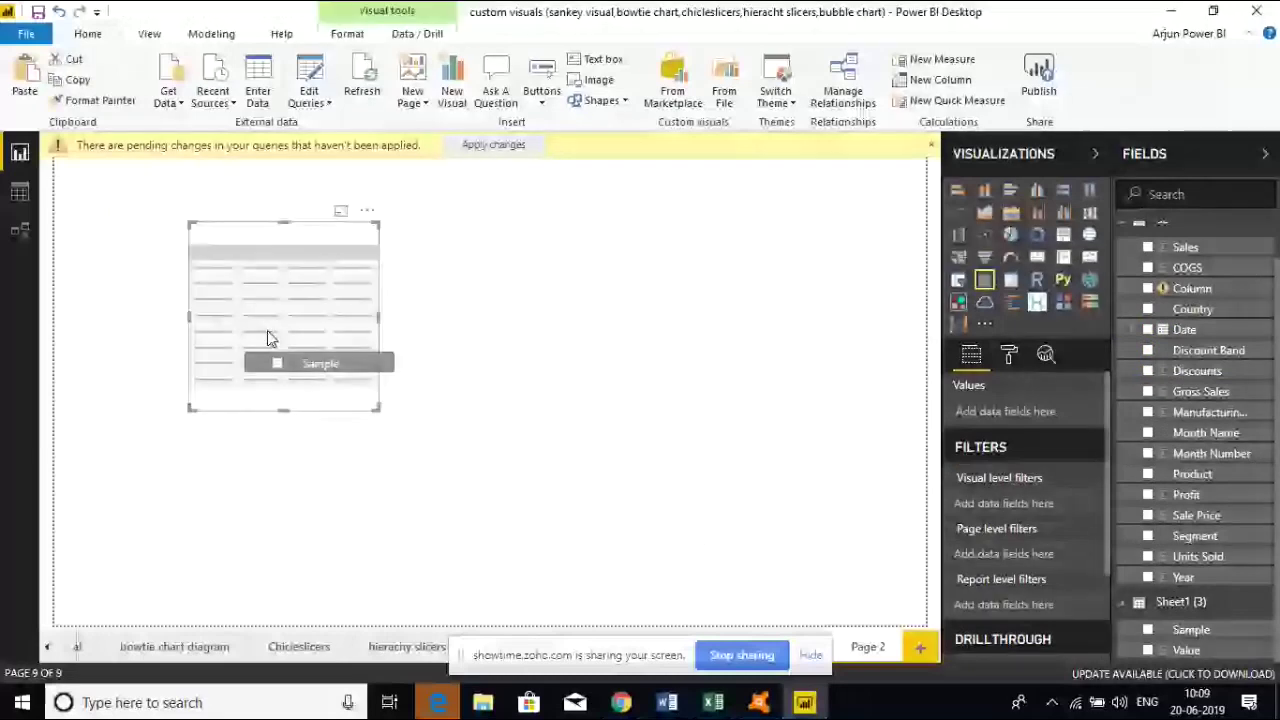
{"action": "left_click_drag", "start_coordinate": [267, 336], "coordinate": [267, 338]}
{"action": "left_click_drag", "start_coordinate": [267, 333], "coordinate": [267, 333]}
{"action": "left_click_drag", "start_coordinate": [267, 333], "coordinate": [432, 372]}
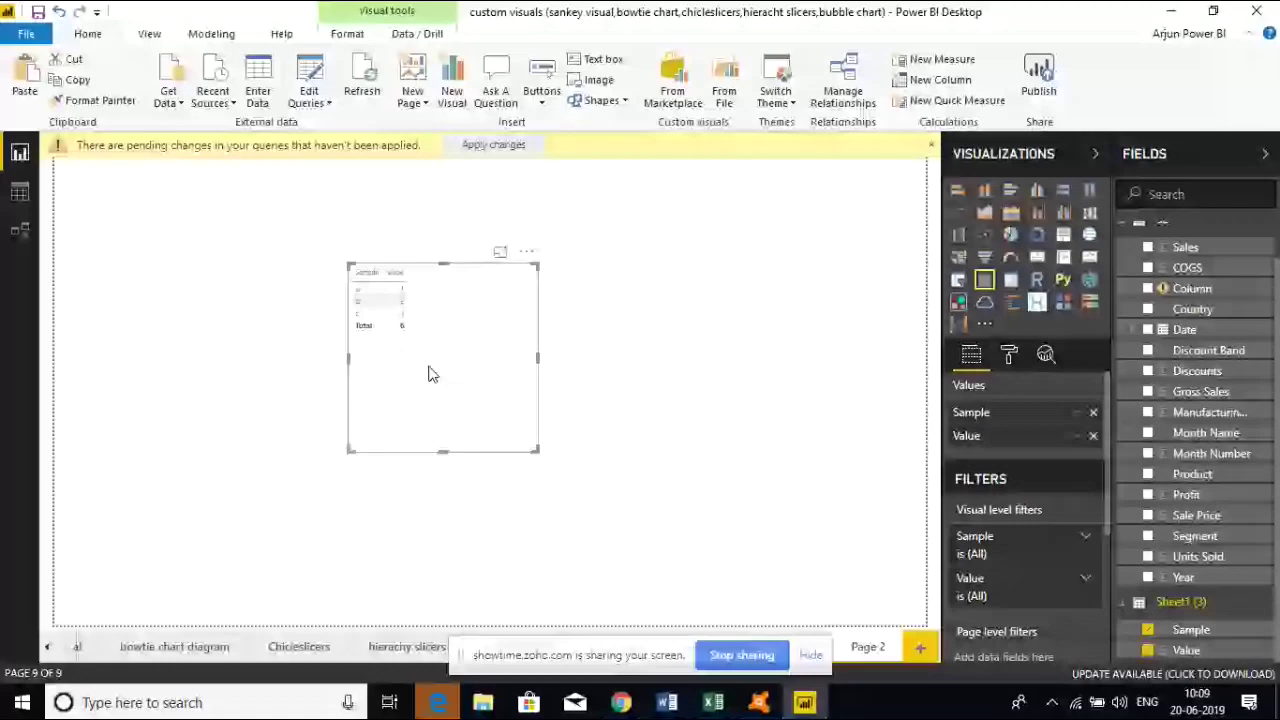
Switch to the Test4 workbook in Excel and add two rows below c: d with value 4 and e with value 1
{"action": "left_click", "coordinate": [713, 702]}
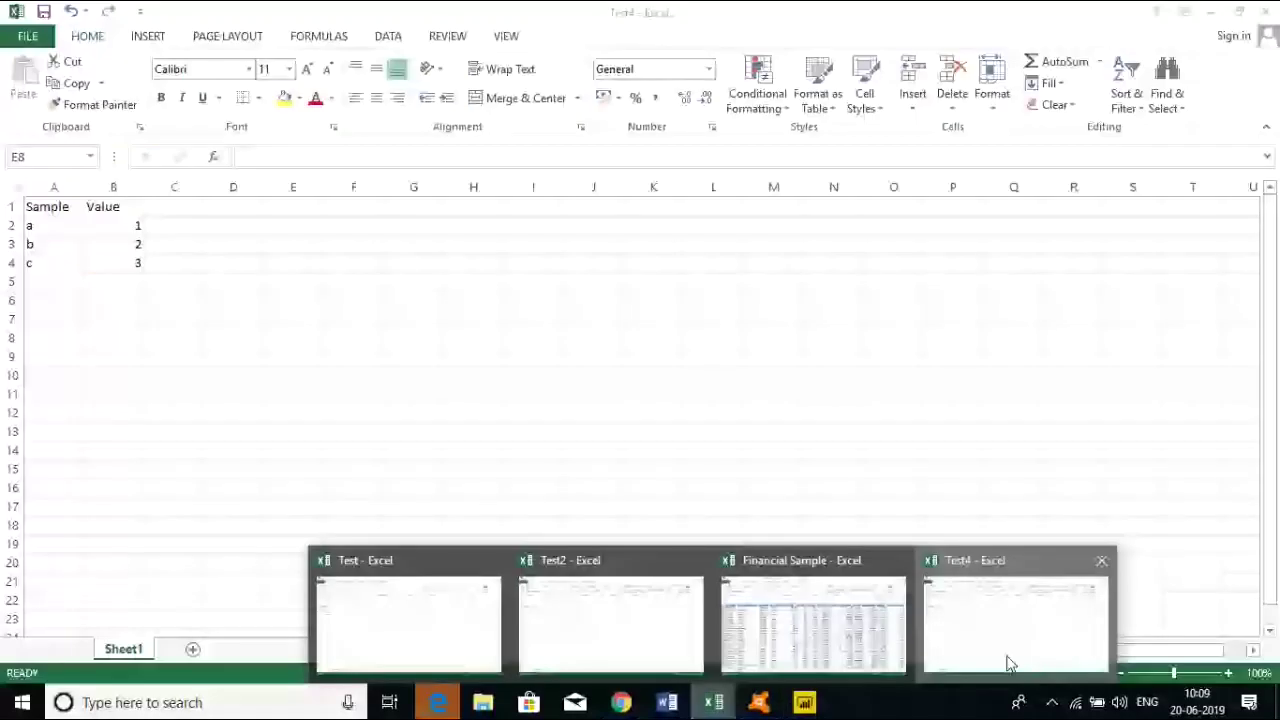
{"action": "left_click", "coordinate": [1008, 663]}
{"action": "left_click", "coordinate": [46, 286]}
{"action": "type", "text": "d"}
{"action": "key", "text": "Tab"}
{"action": "type", "text": "4"}
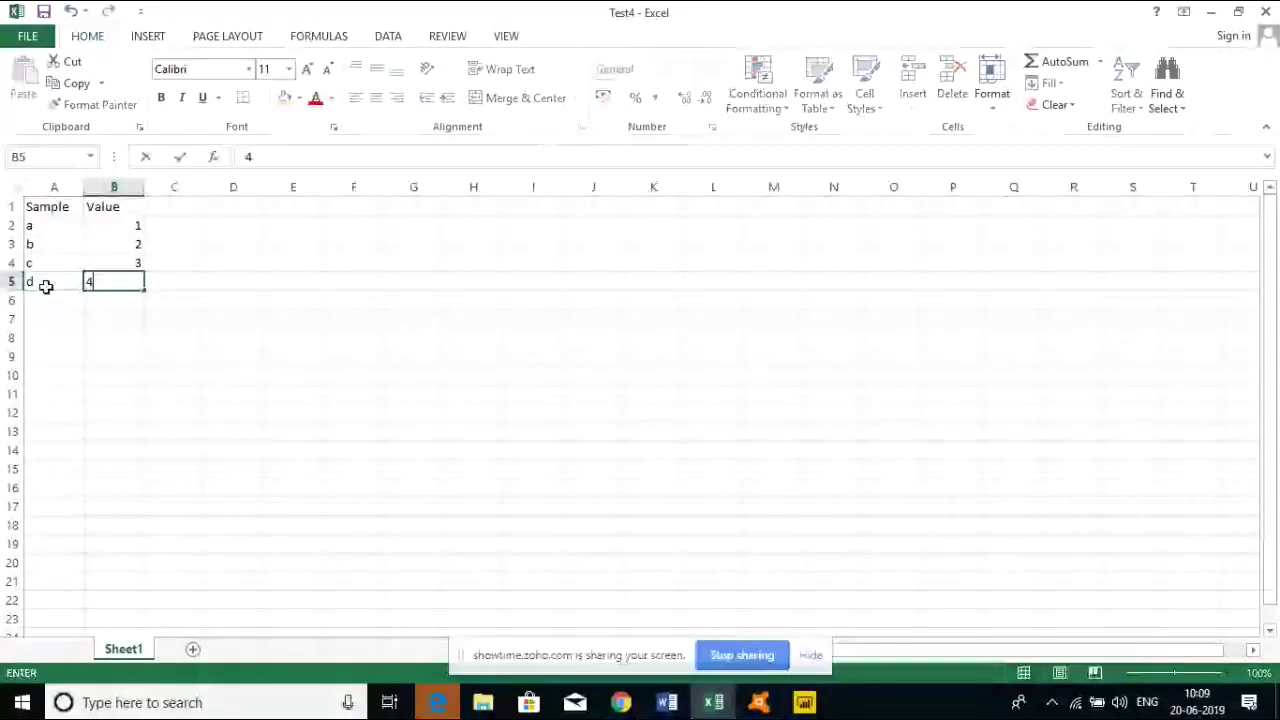
{"action": "key", "text": "Return"}
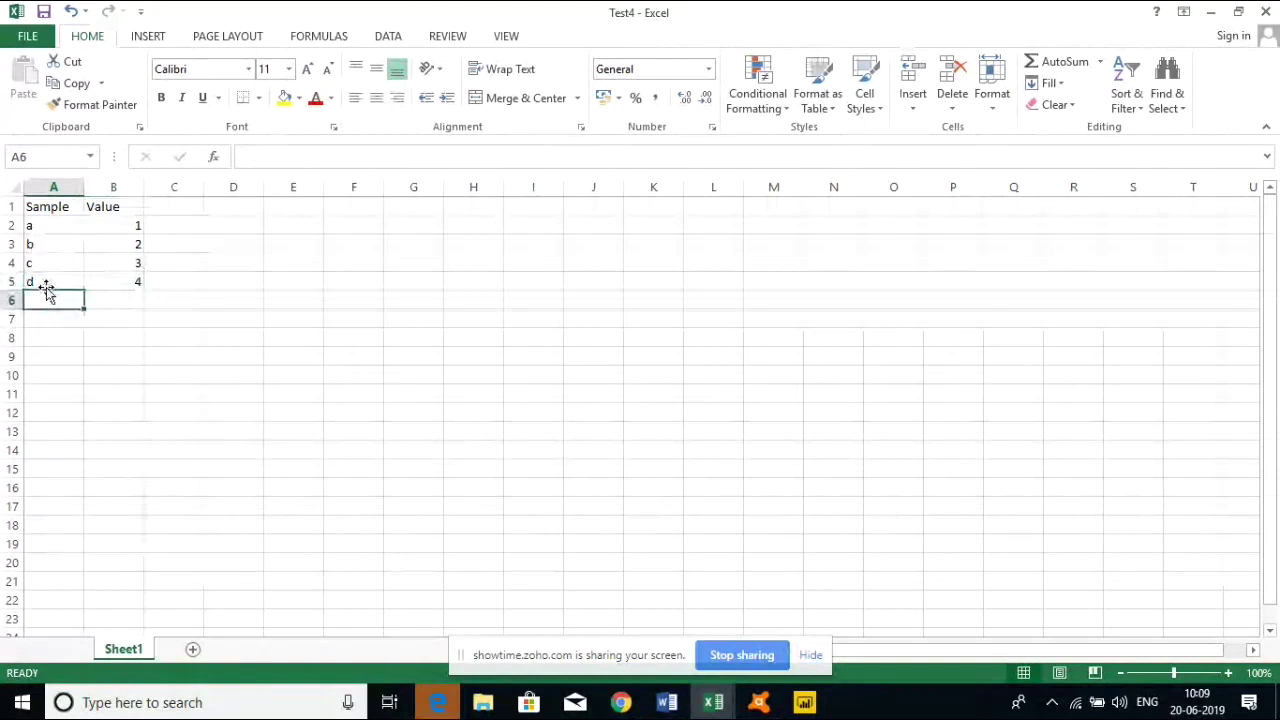
{"action": "type", "text": "e"}
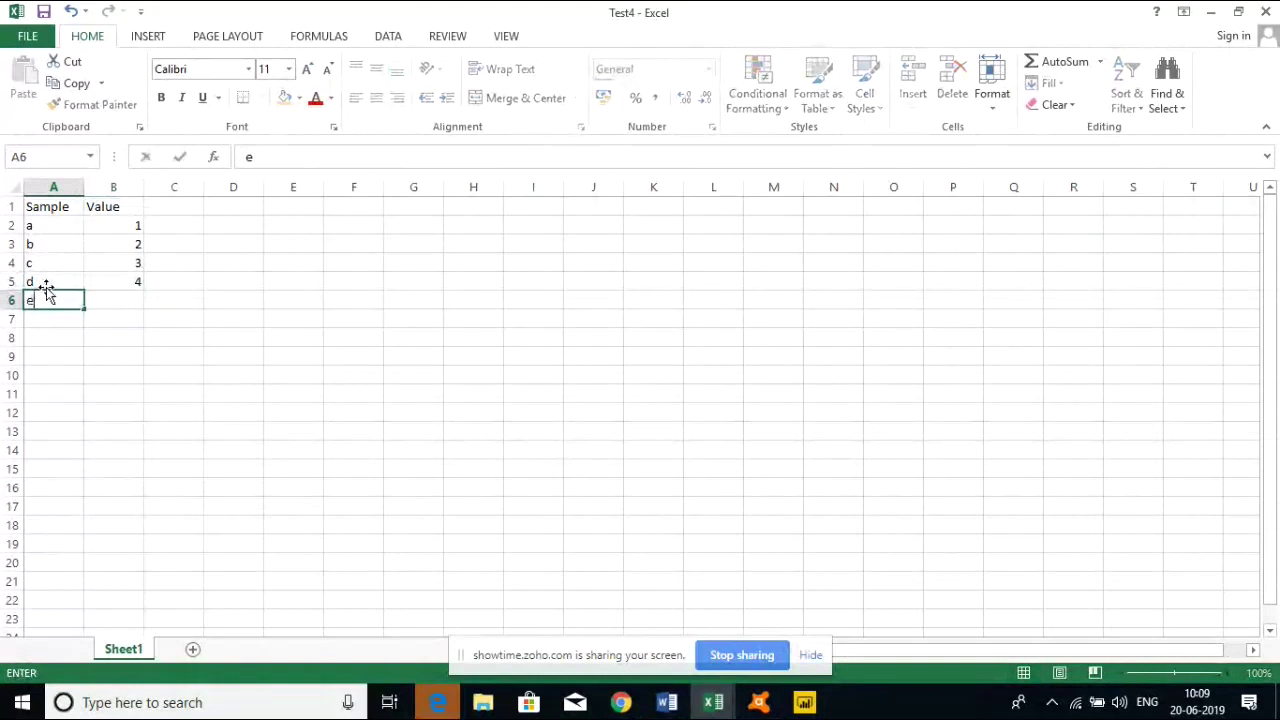
{"action": "key", "text": "Tab"}
{"action": "type", "text": "1"}
{"action": "key", "text": "Down"}
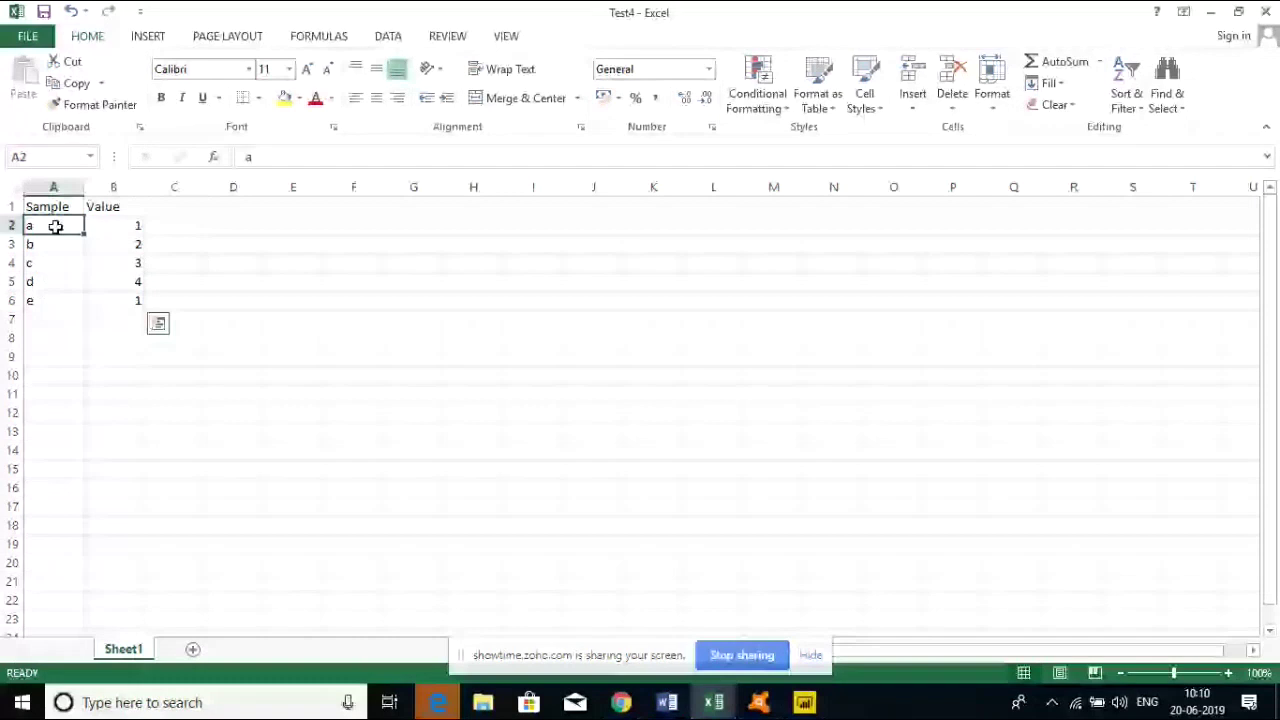
{"action": "left_click", "coordinate": [146, 358]}
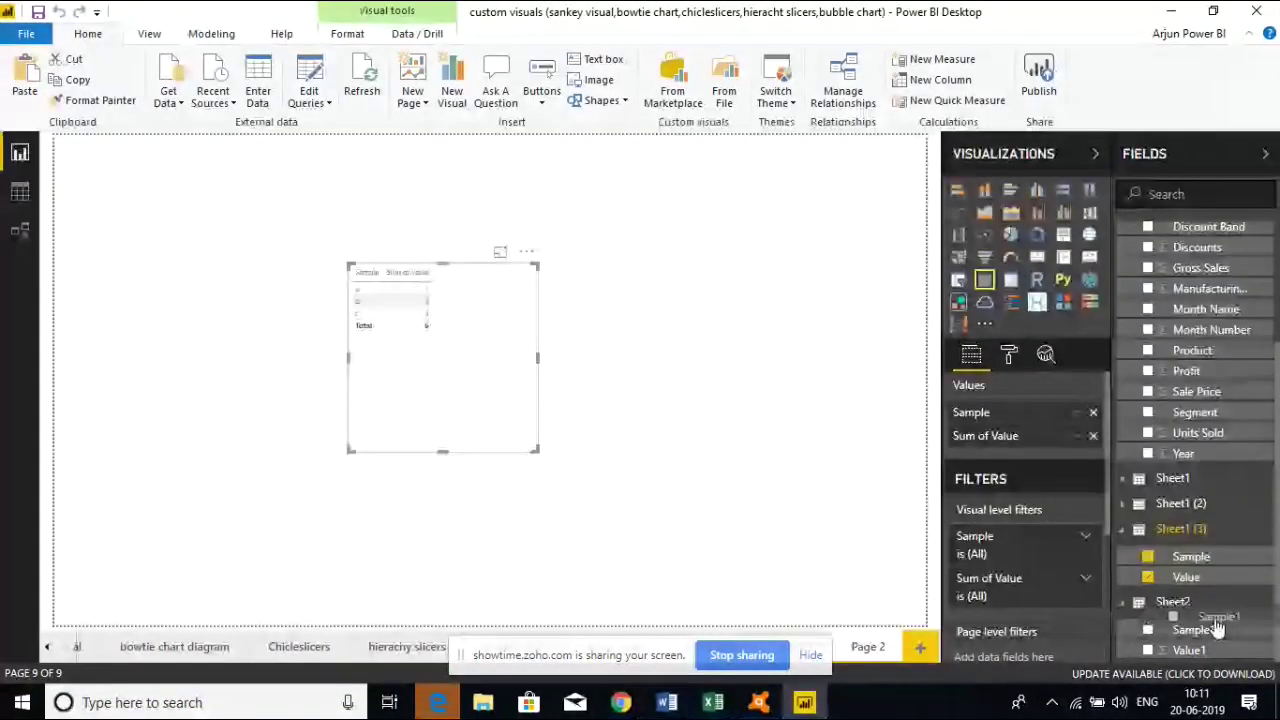
Switch to Power BI Desktop and refresh the data of the Sheet1 (2) table
{"action": "left_click", "coordinate": [1240, 505]}
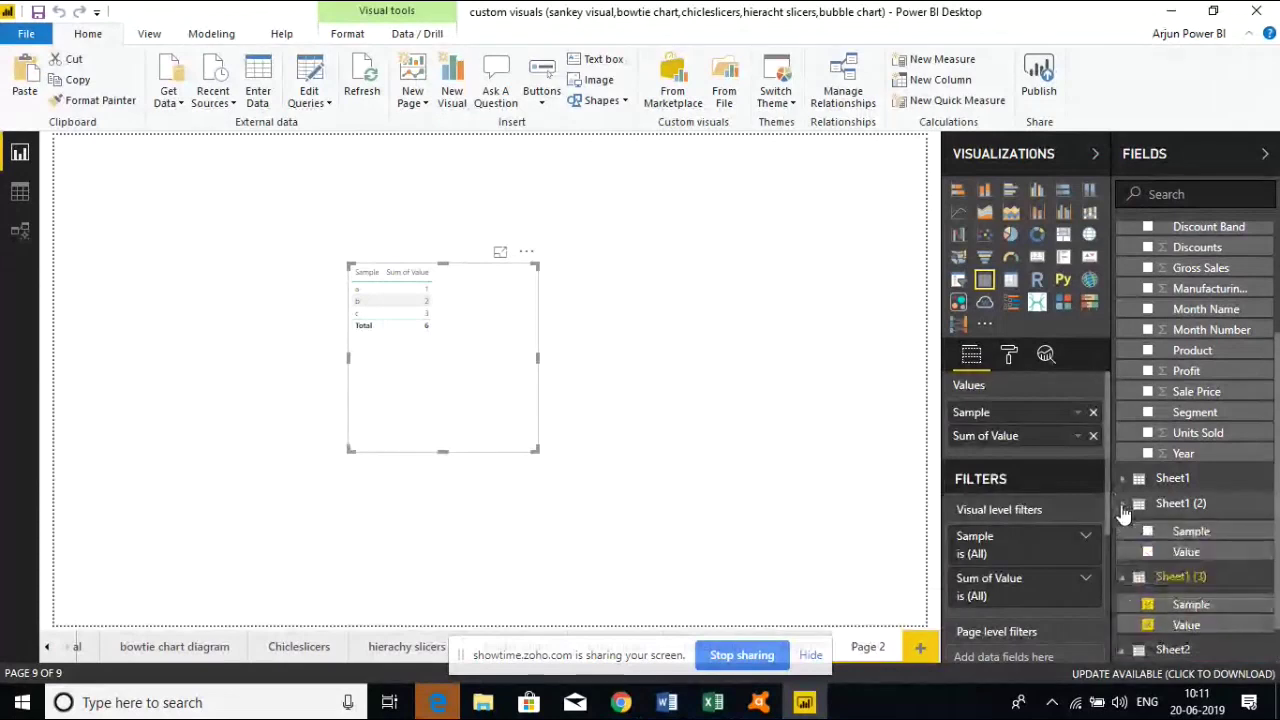
{"action": "left_click", "coordinate": [1266, 505]}
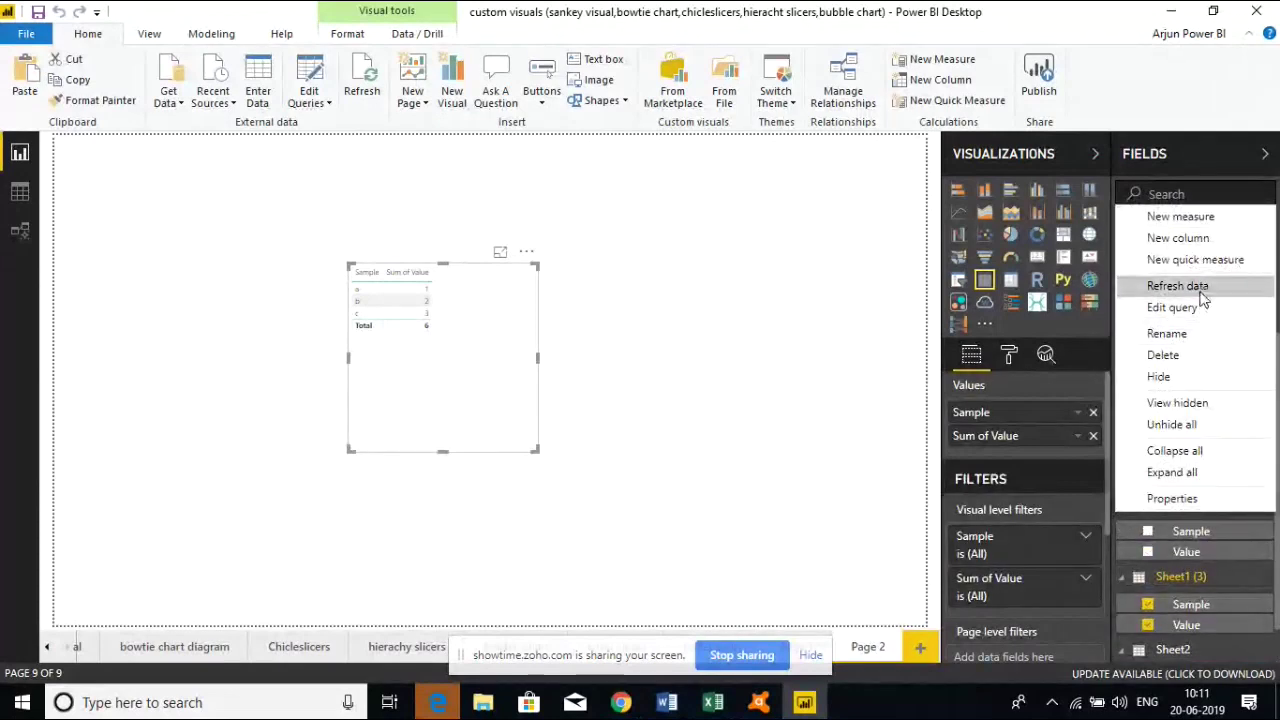
{"action": "left_click", "coordinate": [1202, 294]}
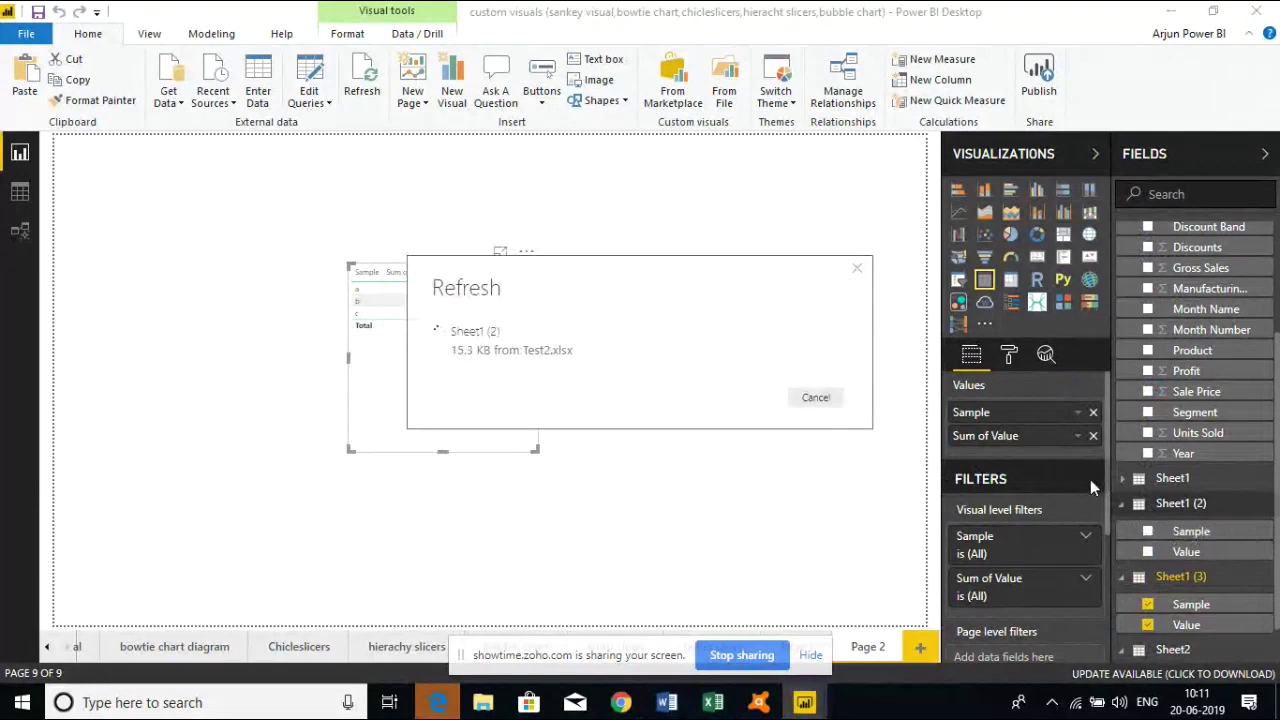
Try the Sample field from Sheet1 (2) in the table visual, and remove both Sample fields so only Sum of Value remains
{"action": "left_click_drag", "start_coordinate": [1229, 537], "coordinate": [1045, 431]}
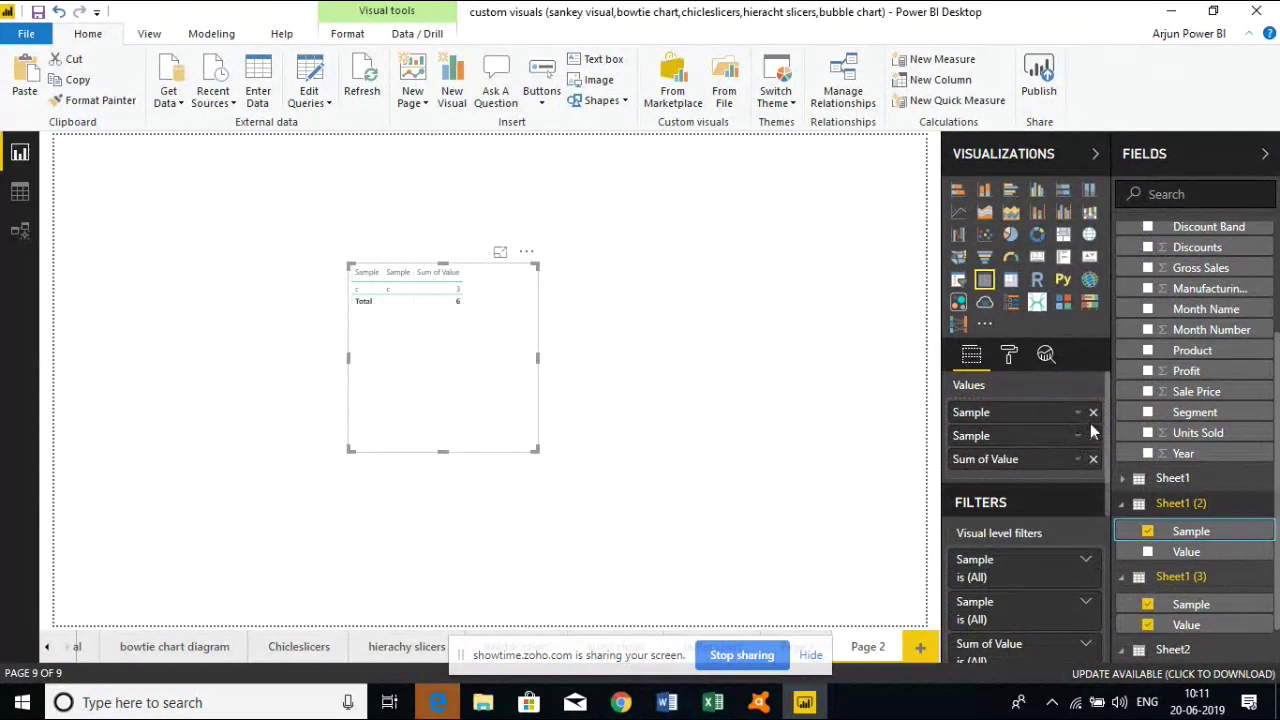
{"action": "left_click", "coordinate": [1093, 414]}
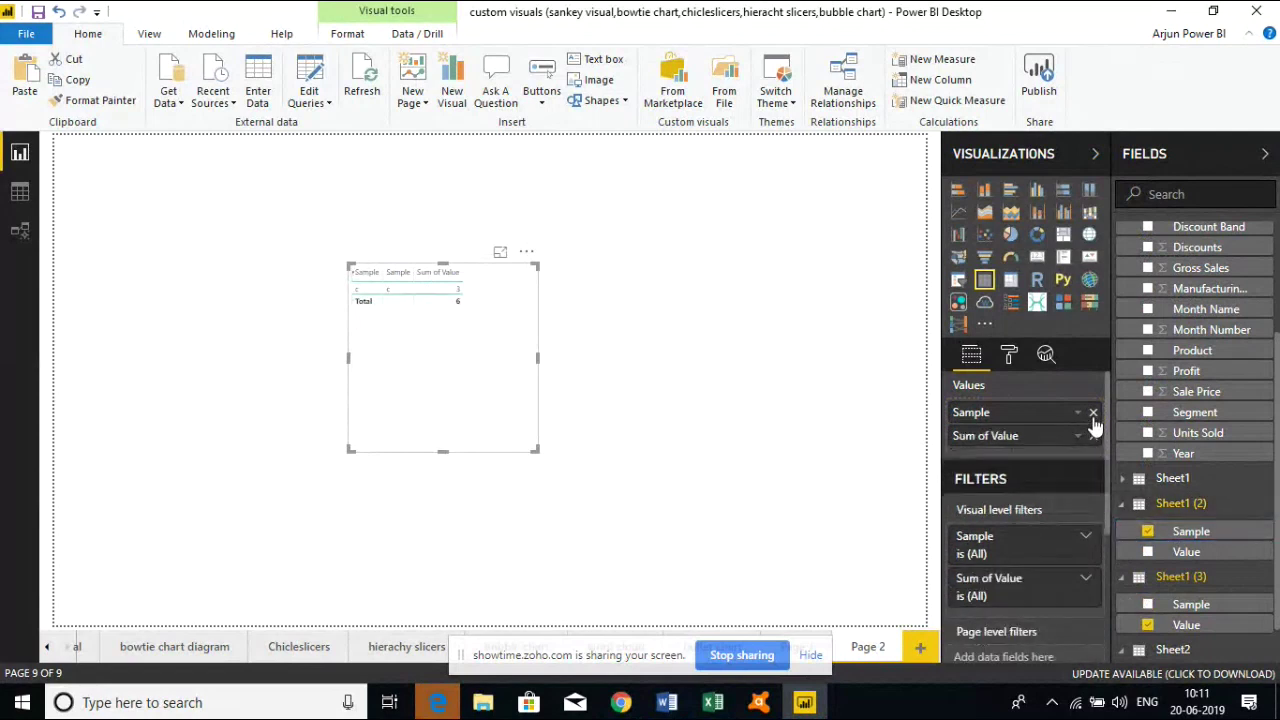
{"action": "left_click", "coordinate": [1093, 414]}
Move the Sum of Value visual to the page's left side and insert a new empty table visual near the centre
{"action": "left_click_drag", "start_coordinate": [476, 378], "coordinate": [251, 369]}
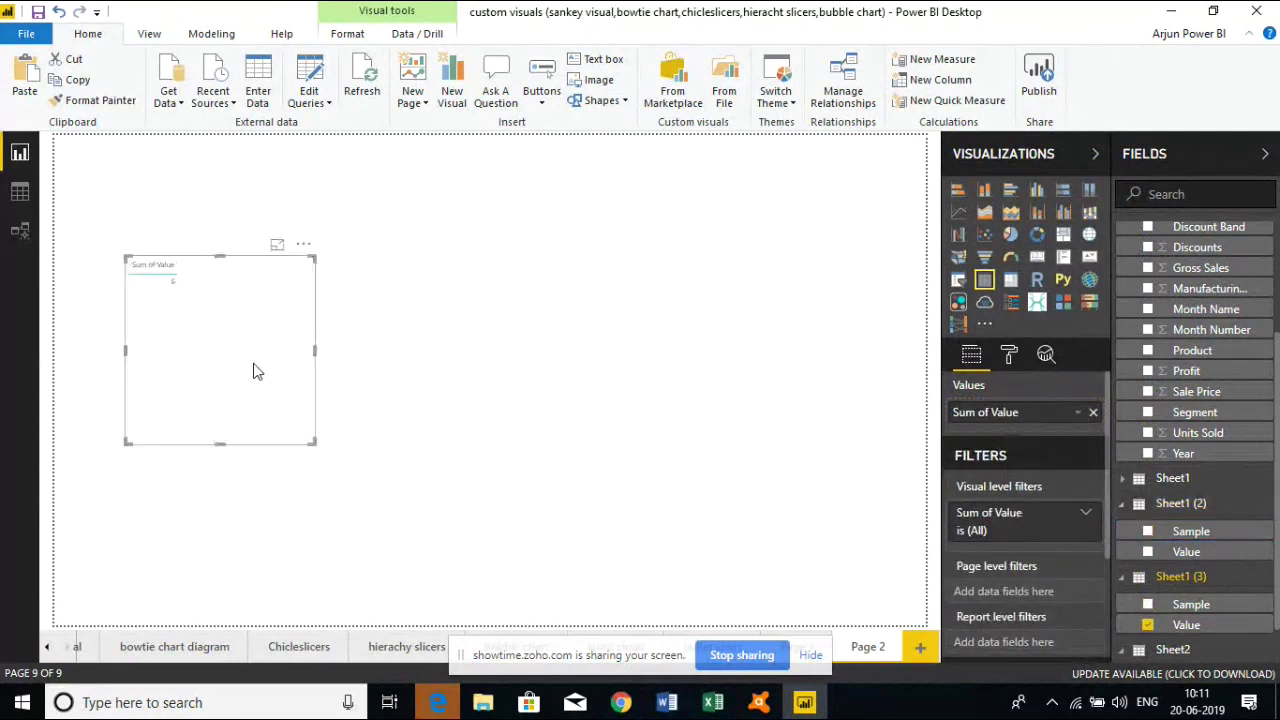
{"action": "left_click", "coordinate": [654, 420]}
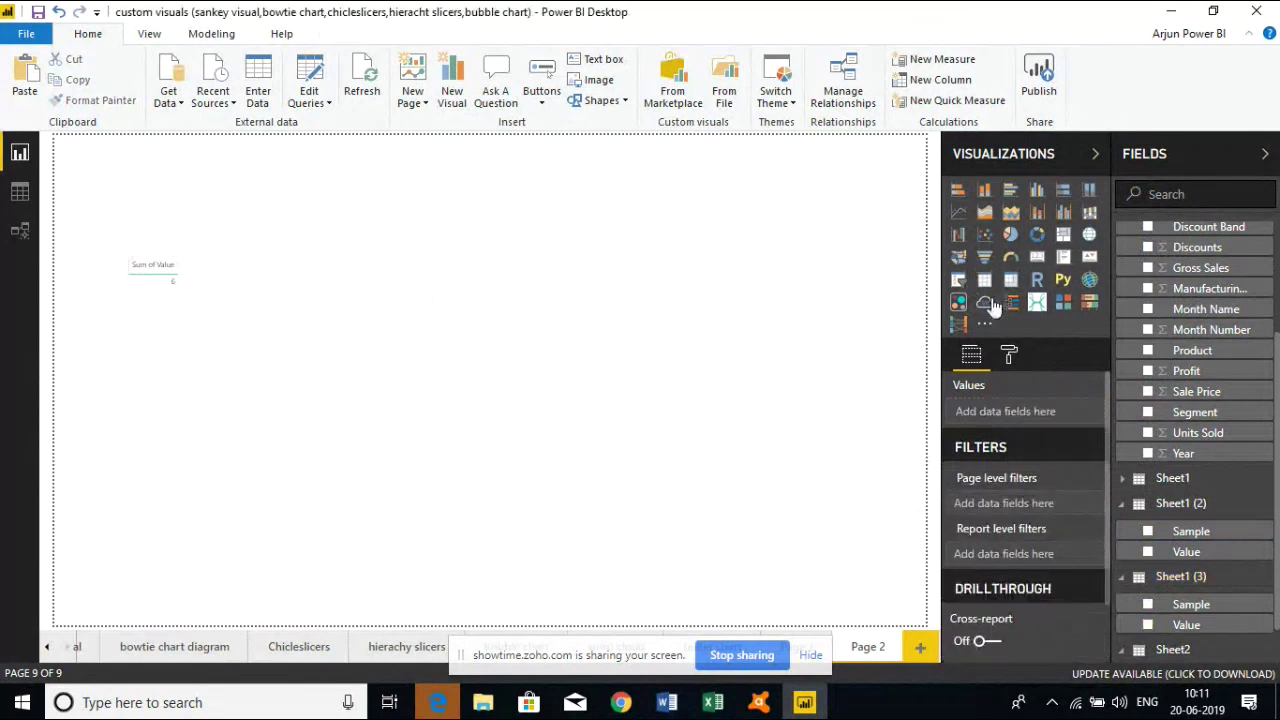
{"action": "left_click", "coordinate": [984, 280]}
{"action": "left_click_drag", "start_coordinate": [205, 297], "coordinate": [570, 400]}
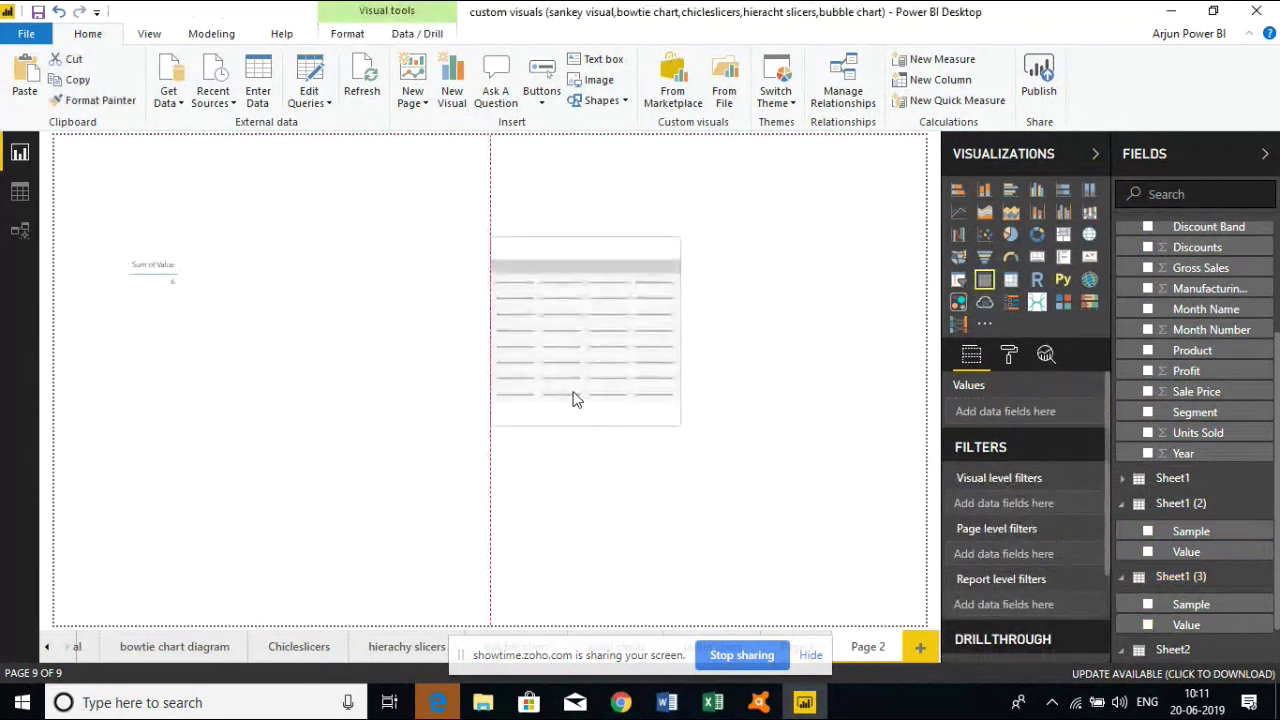
Add the Sample fields from Sheet1 (2) and Sheet1 (3) to the new table visual
{"action": "scroll", "coordinate": [1277, 467], "scroll_direction": "down", "scroll_amount": 1}
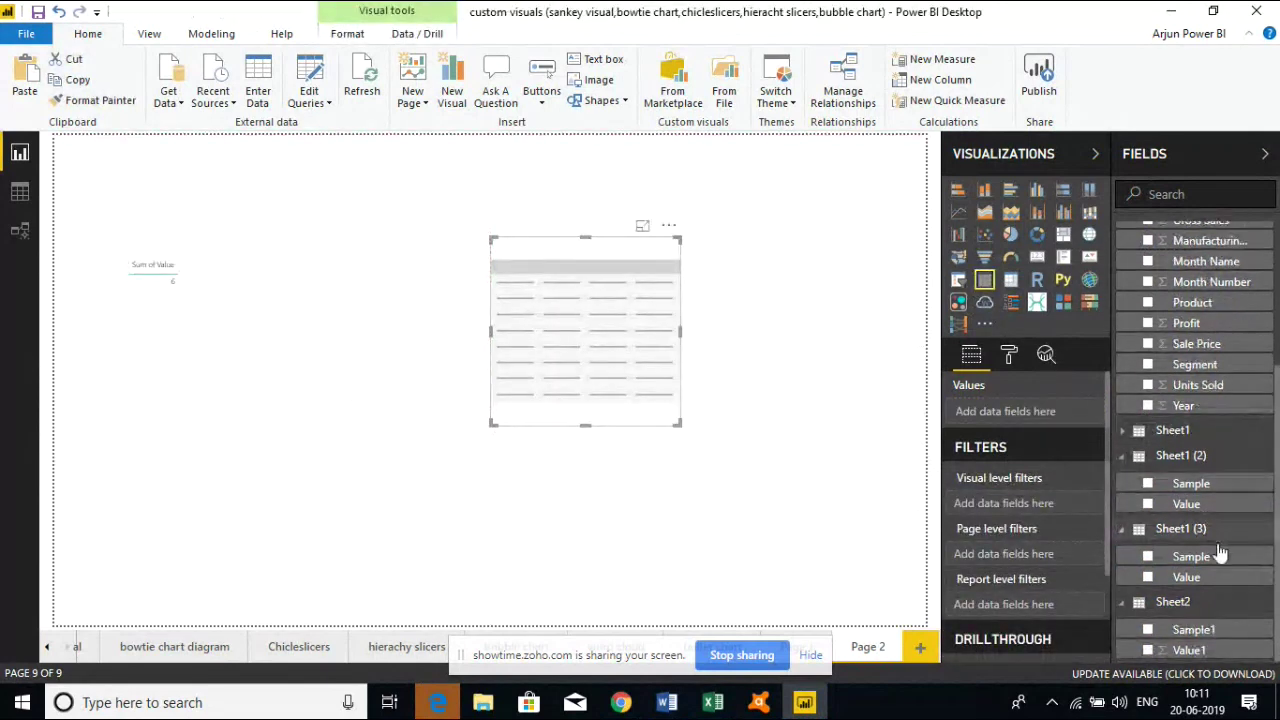
{"action": "left_click_drag", "start_coordinate": [1172, 483], "coordinate": [590, 348]}
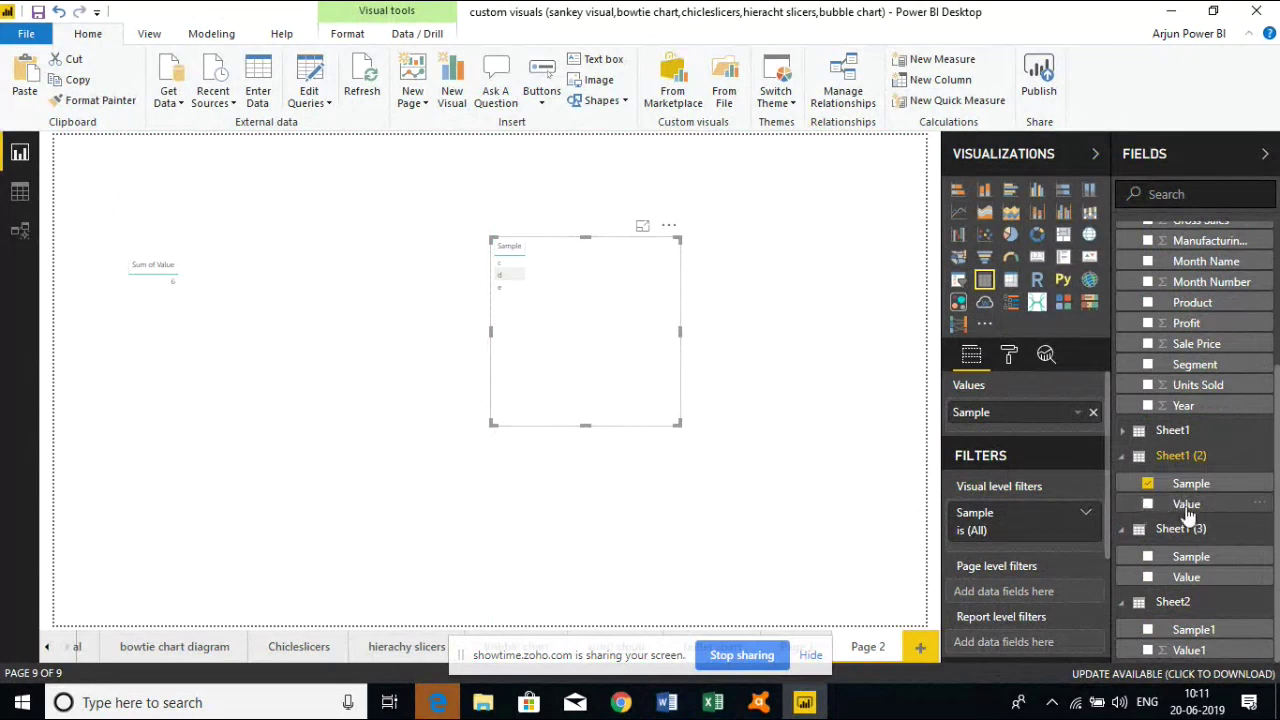
{"action": "left_click_drag", "start_coordinate": [1195, 556], "coordinate": [1010, 438]}
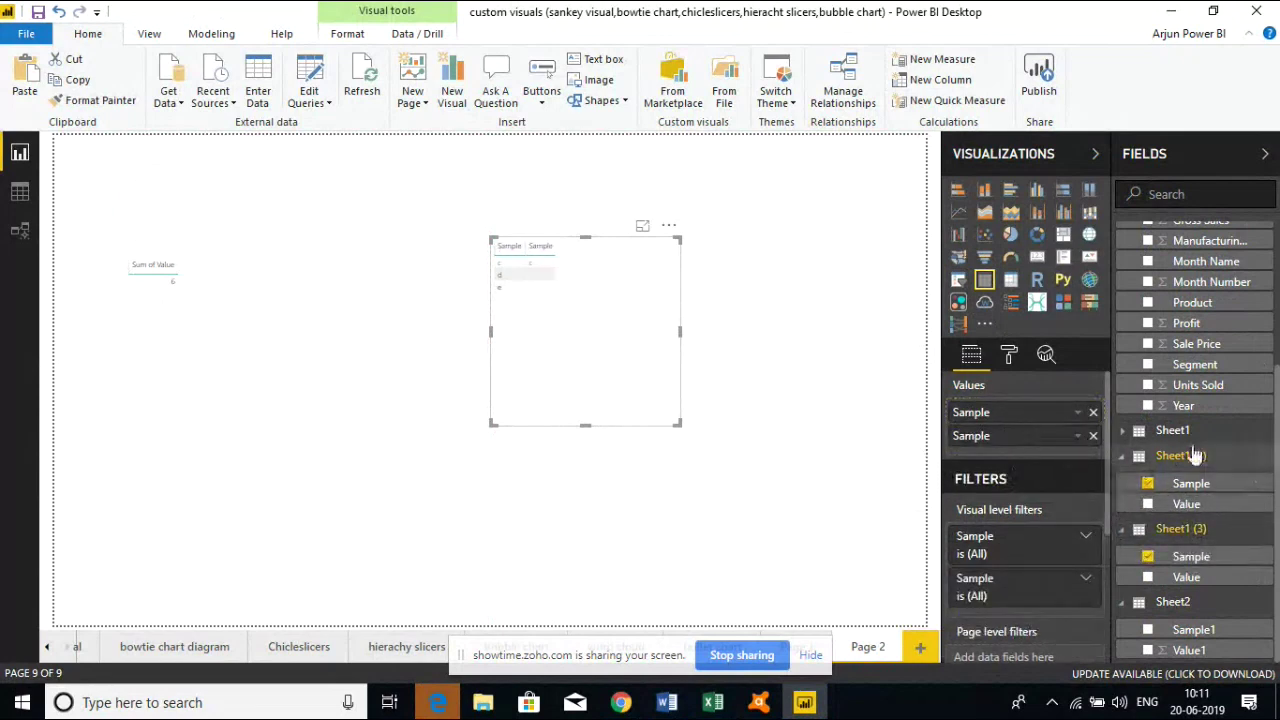
Add Sample1 from Sheet2 to the new table visual and remove both Sample fields from it
{"action": "left_click", "coordinate": [1122, 431]}
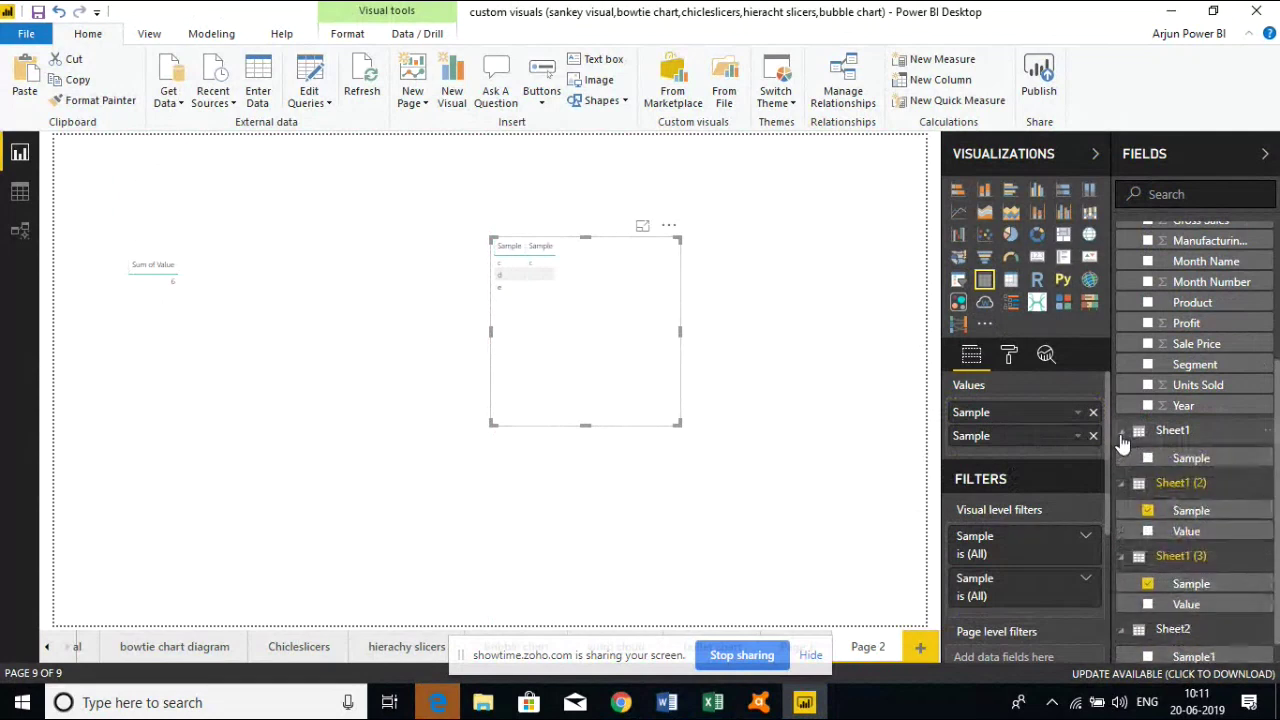
{"action": "left_click", "coordinate": [1122, 431]}
{"action": "left_click_drag", "start_coordinate": [1198, 633], "coordinate": [1012, 448]}
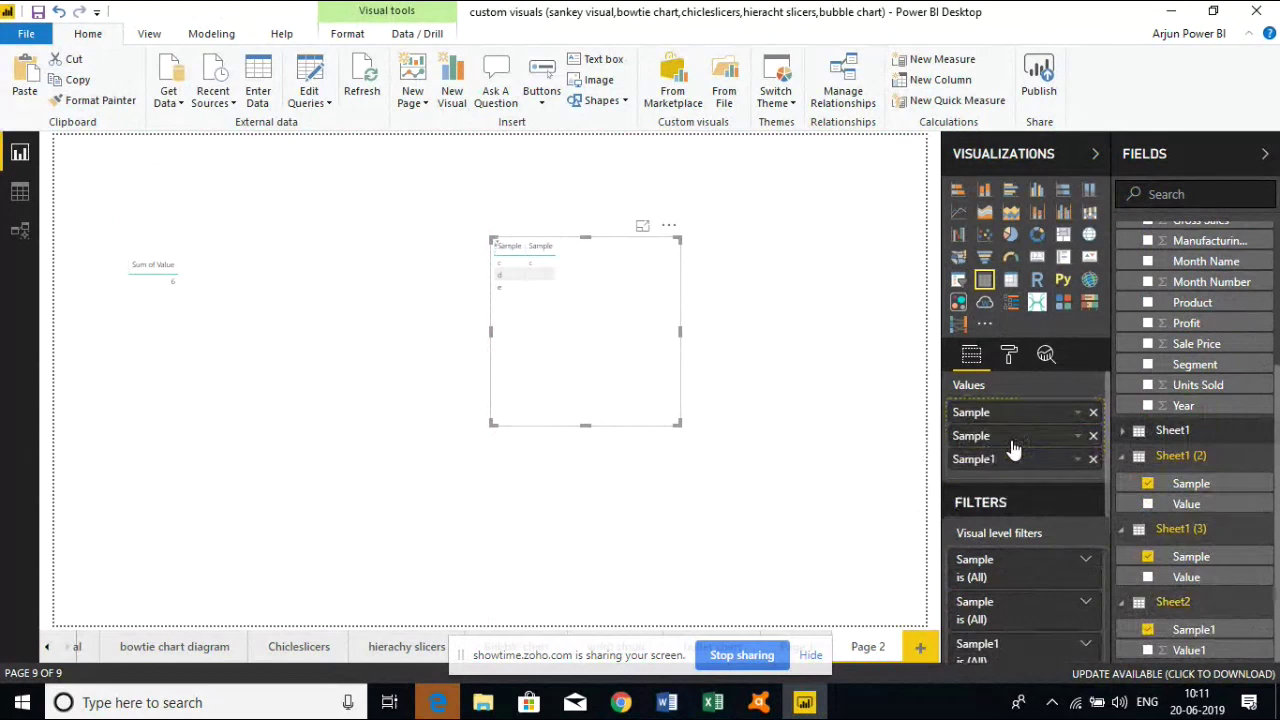
{"action": "left_click", "coordinate": [1093, 436]}
{"action": "left_click", "coordinate": [1093, 412]}
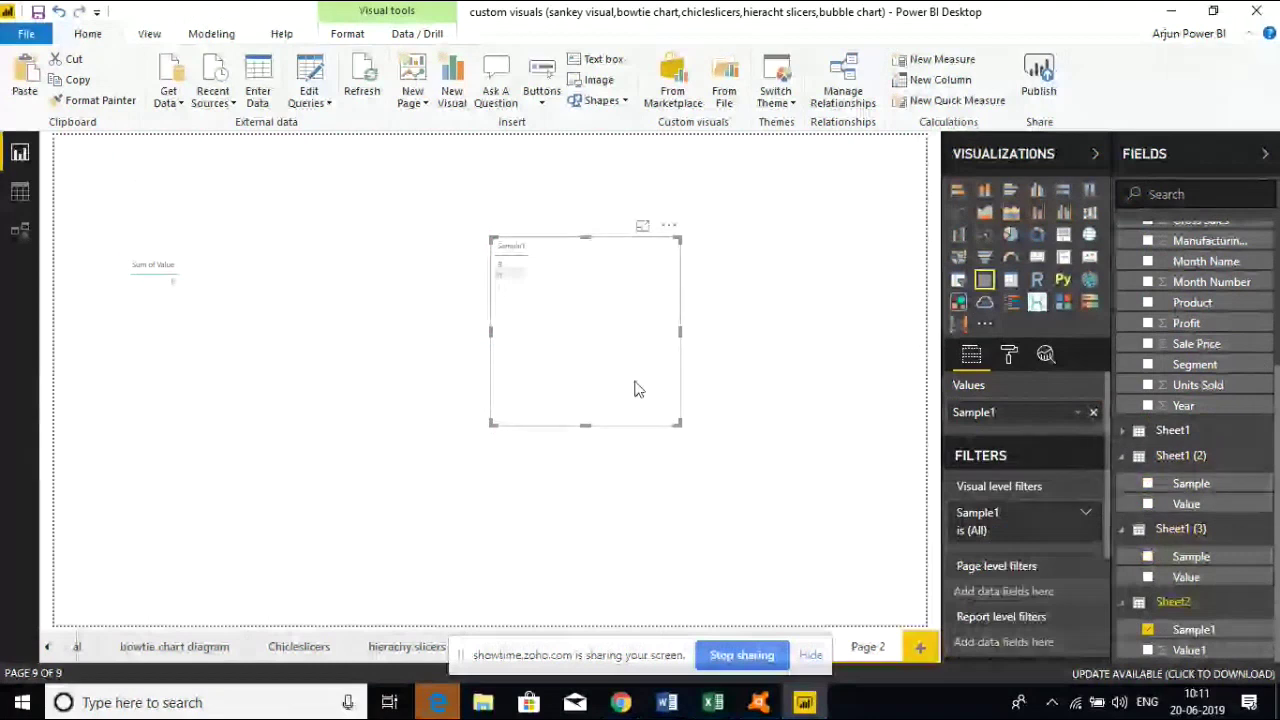
Shift the Sample1 table visual slightly down and select Sheet1 of Test4.xlsx for import into the report
{"action": "left_click_drag", "start_coordinate": [634, 389], "coordinate": [614, 408]}
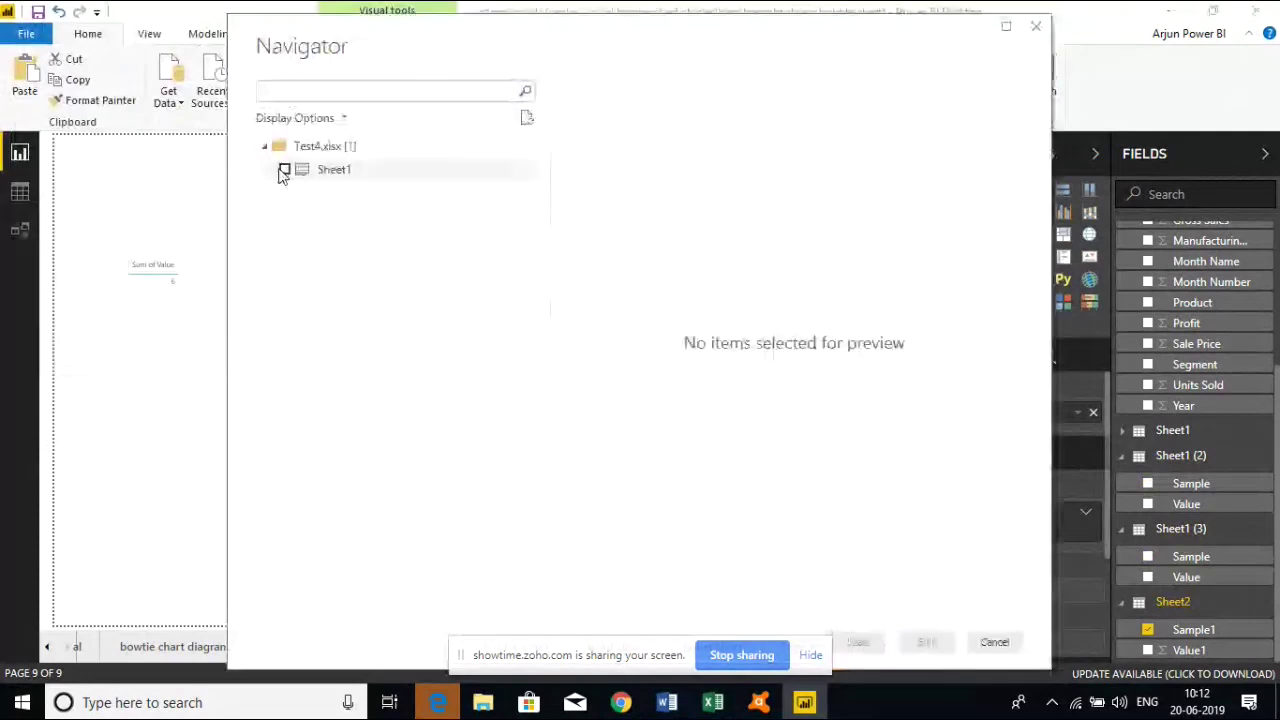
{"action": "left_click", "coordinate": [284, 171]}
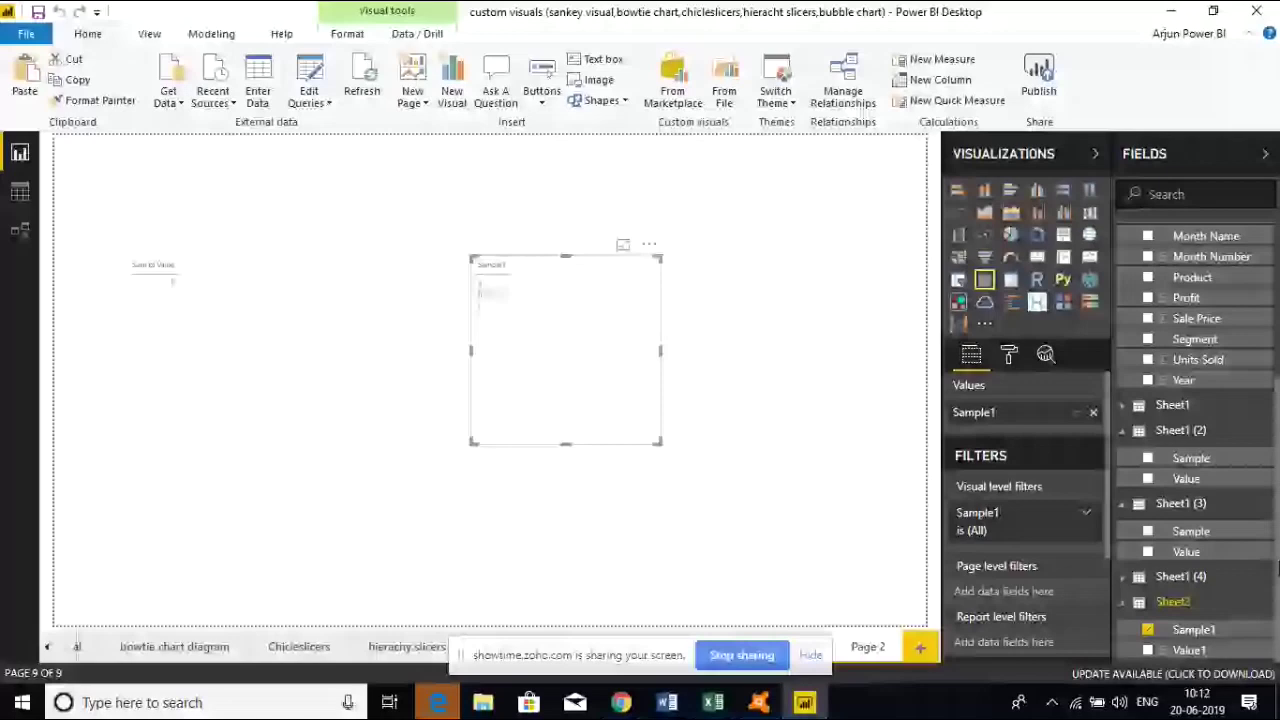
Switch to the Test4 workbook in Excel and review its Sample and Value rows
{"action": "left_click", "coordinate": [713, 702]}
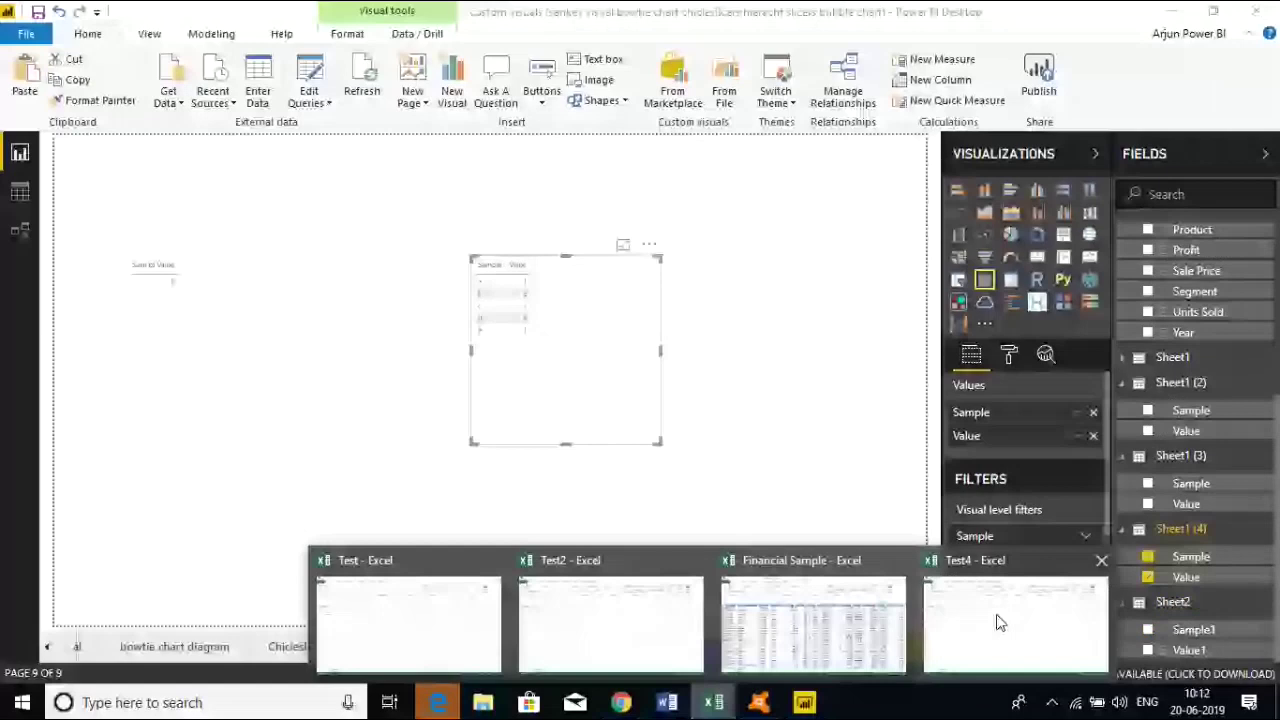
{"action": "left_click", "coordinate": [997, 622]}
{"action": "left_click", "coordinate": [112, 360]}
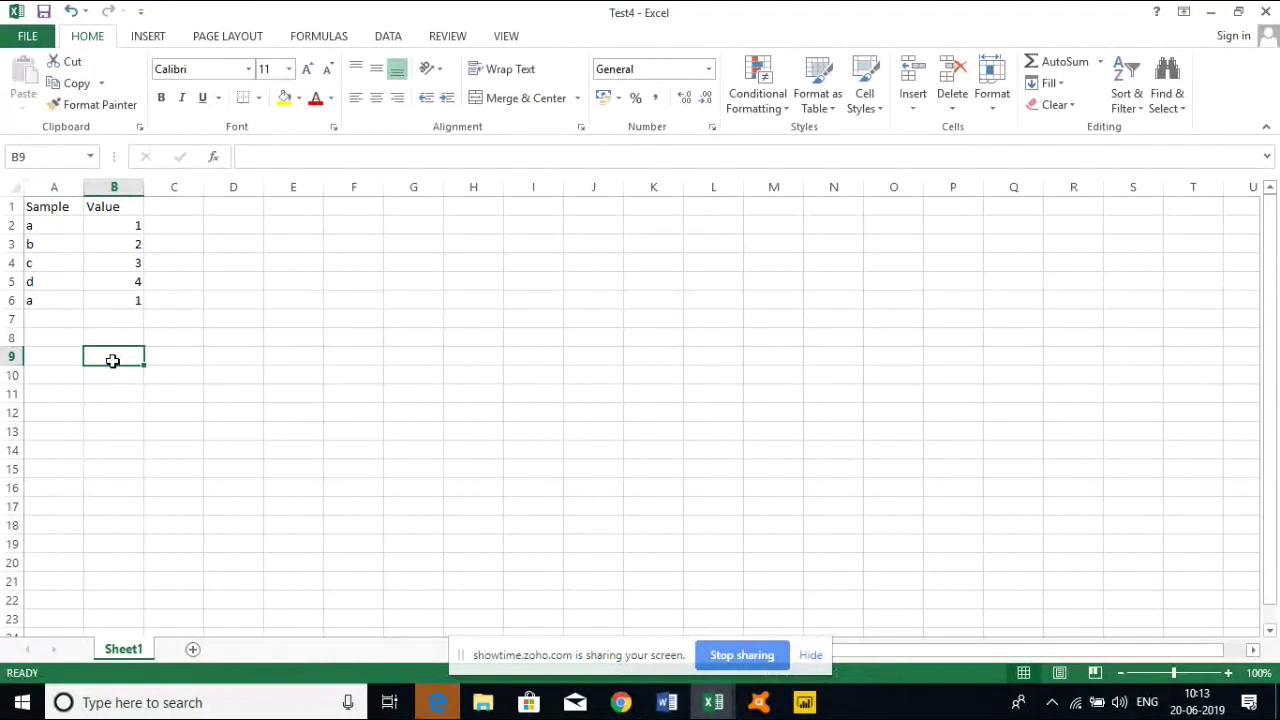
Return to Power BI Desktop, refresh the Sheet1 (4) data and move its Sample and Value table visual further right
{"action": "left_click", "coordinate": [1208, 14]}
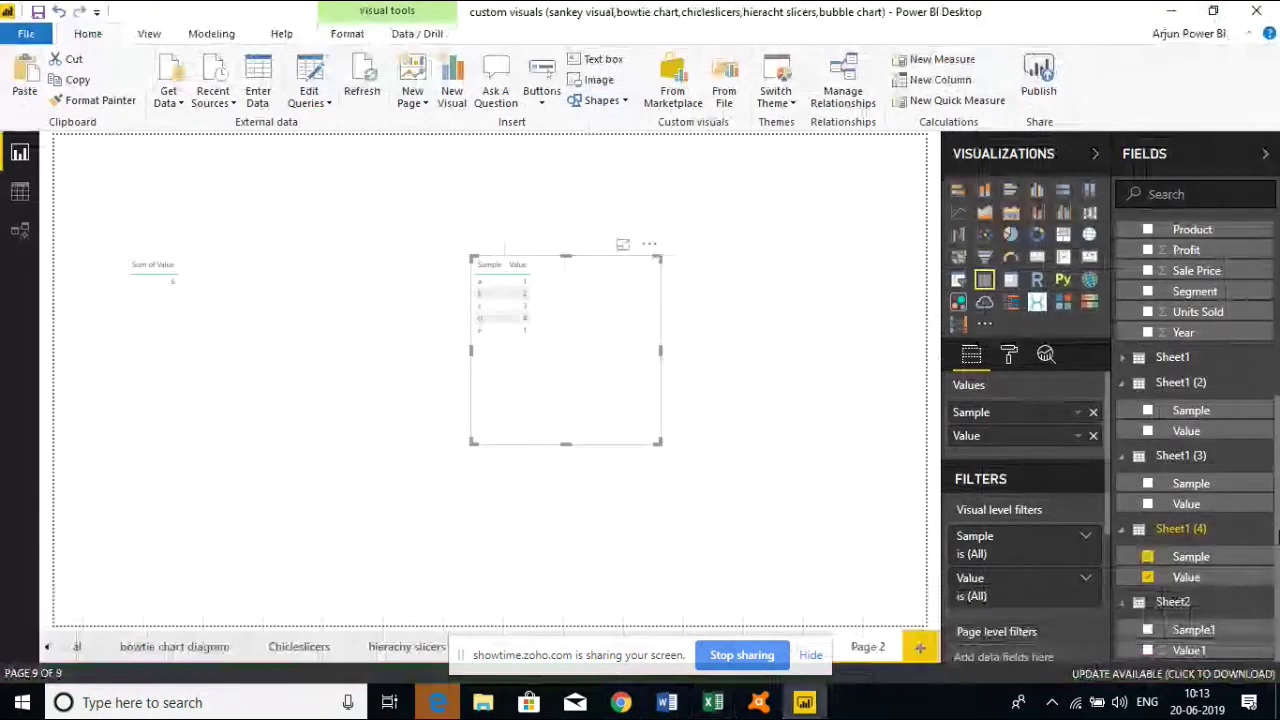
{"action": "right_click", "coordinate": [1182, 528]}
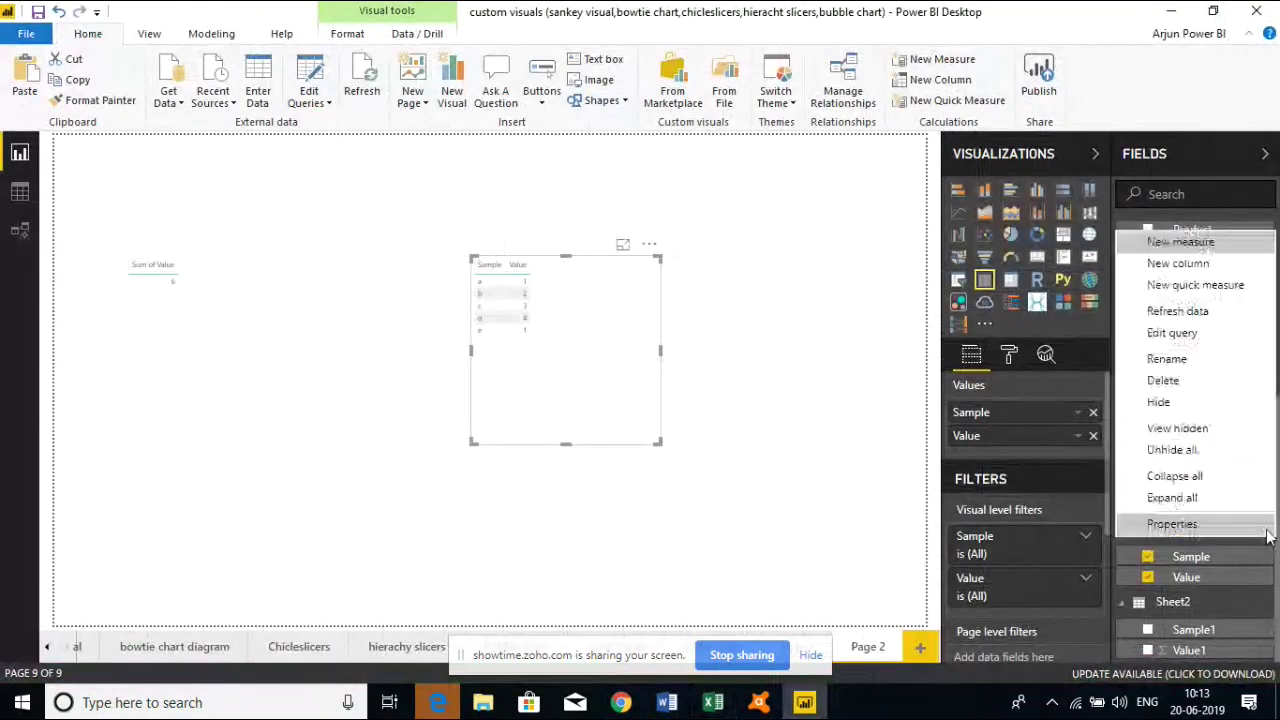
{"action": "left_click", "coordinate": [1190, 313]}
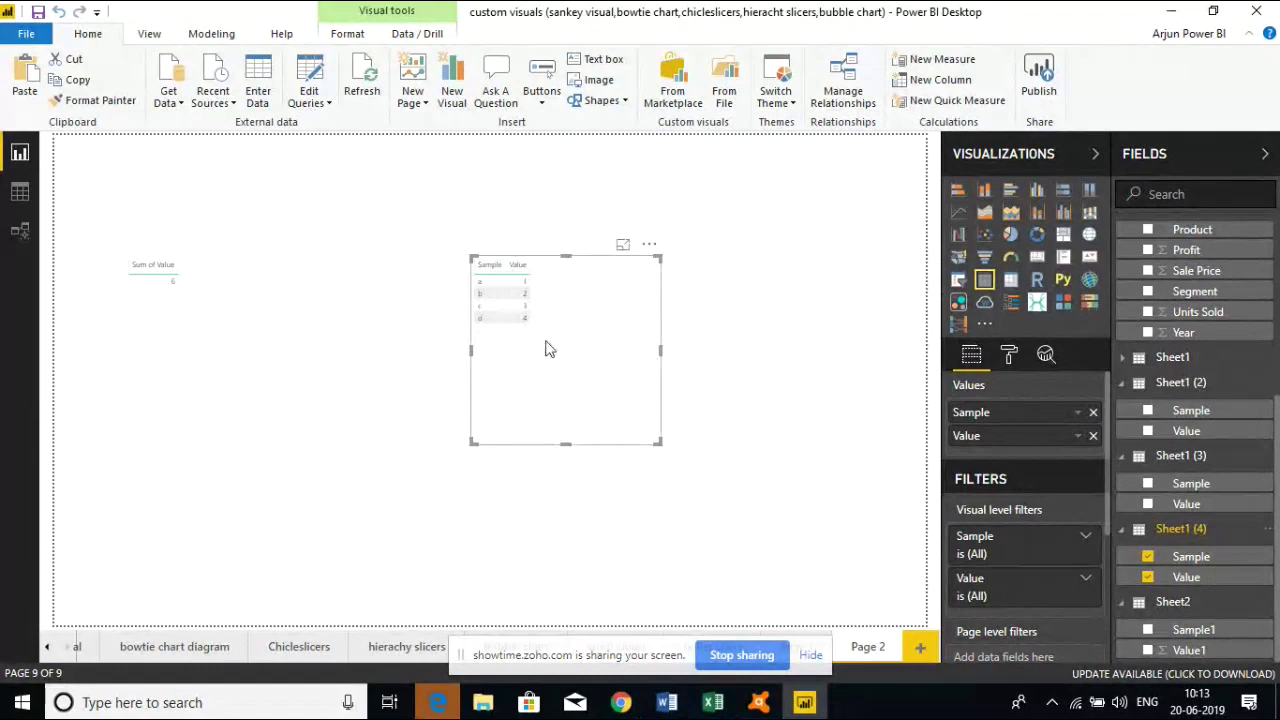
{"action": "left_click_drag", "start_coordinate": [548, 350], "coordinate": [631, 372]}
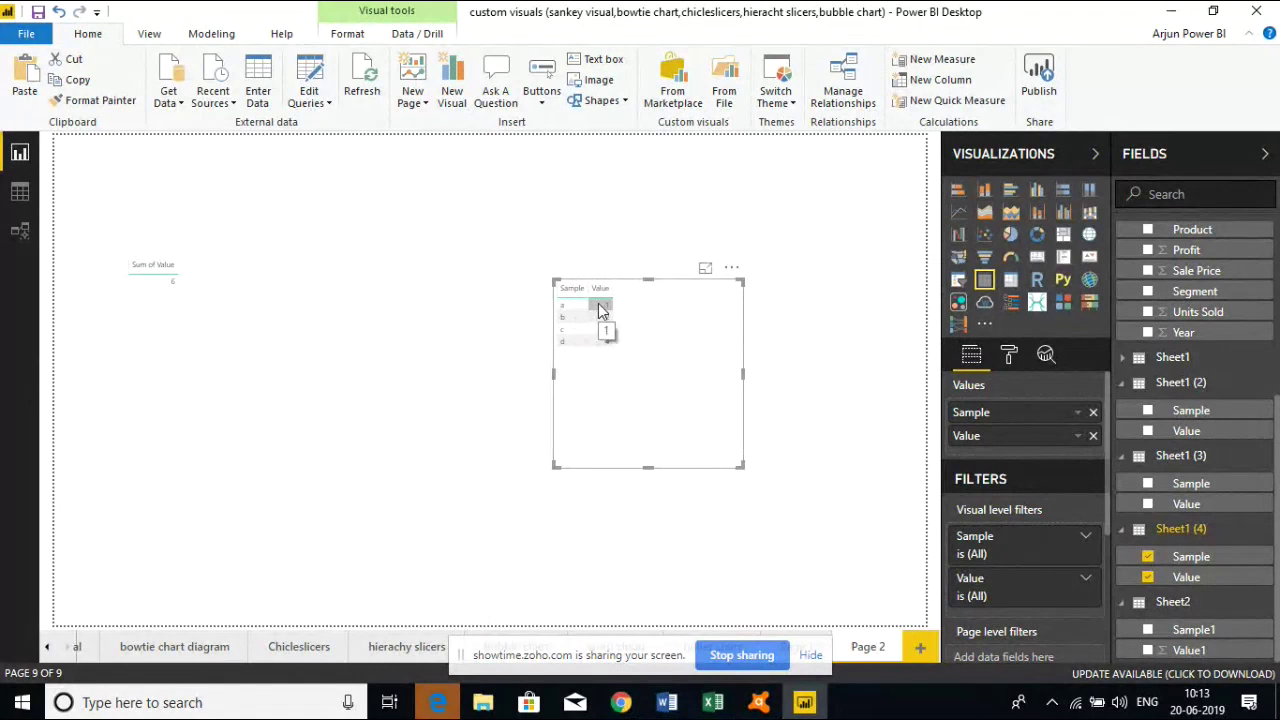
Switch to the Test4 workbook in Excel and review its Sample and Value rows, comparing the repeated "a" entries
{"action": "left_click", "coordinate": [713, 702]}
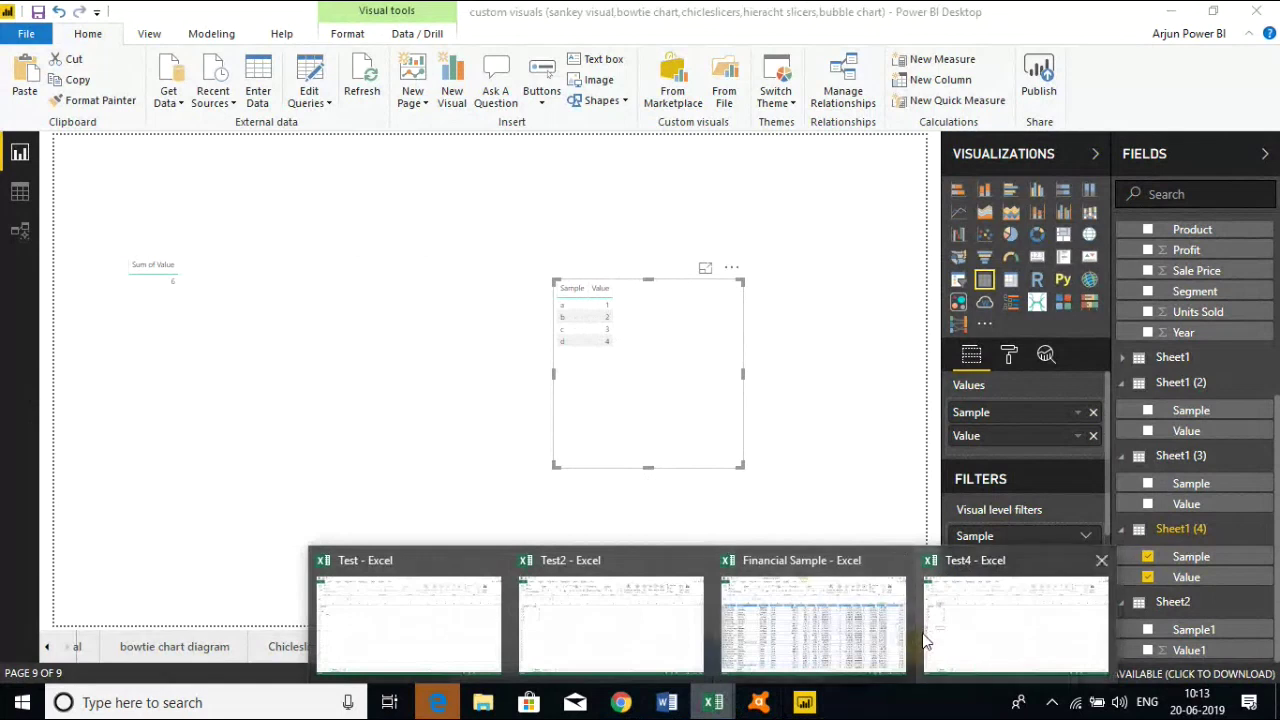
{"action": "left_click", "coordinate": [925, 640]}
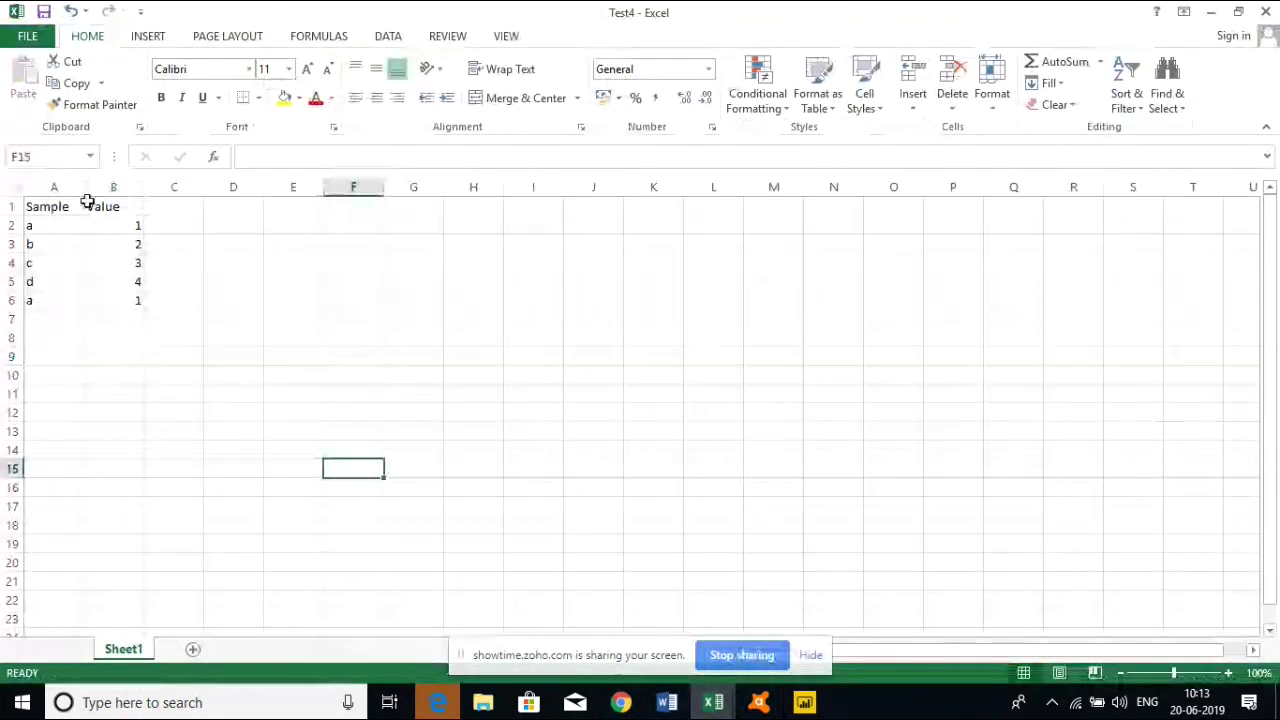
{"action": "left_click", "coordinate": [63, 222]}
{"action": "left_click_drag", "start_coordinate": [63, 222], "coordinate": [131, 307]}
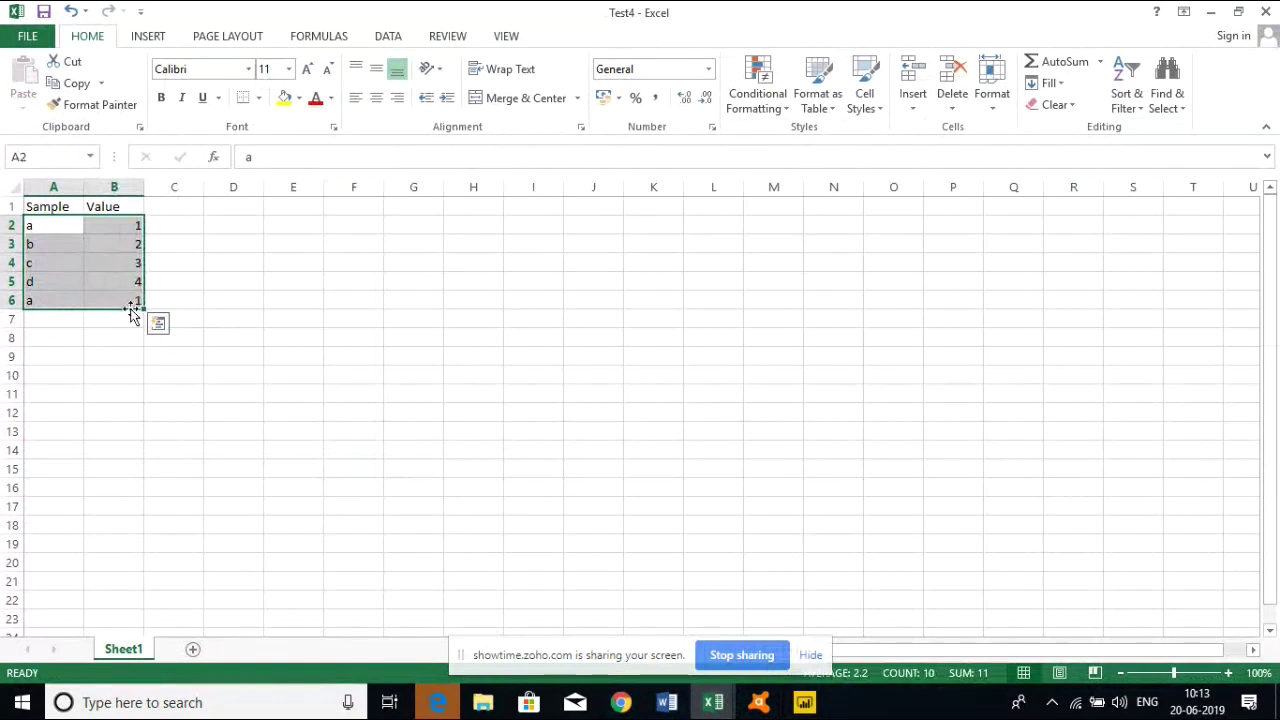
{"action": "left_click", "coordinate": [131, 228]}
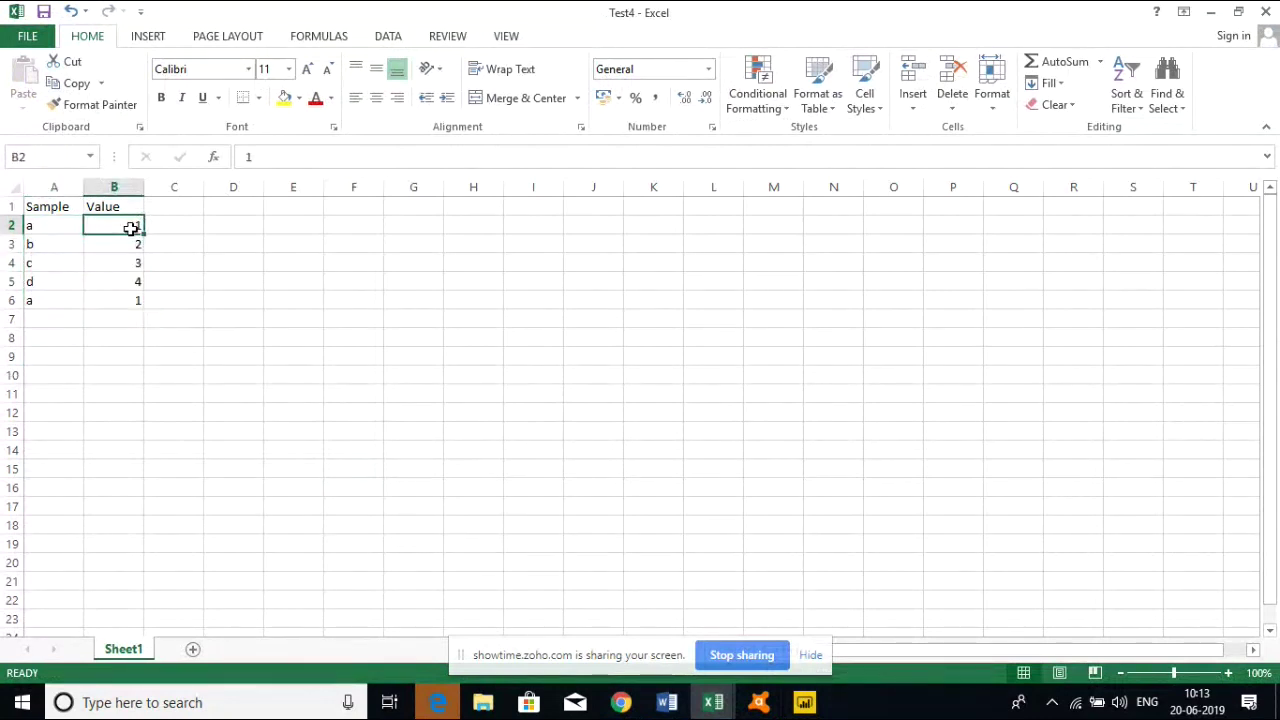
{"action": "left_click", "coordinate": [55, 297]}
{"action": "left_click", "coordinate": [95, 297]}
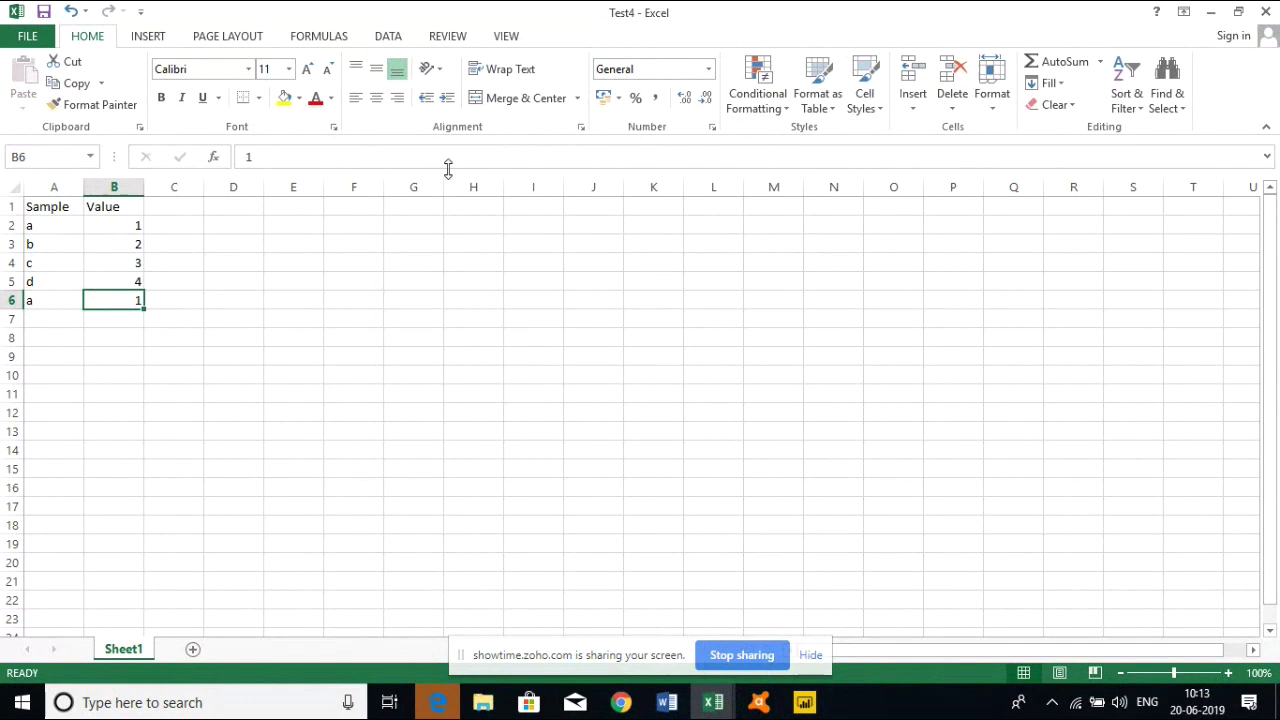
{"action": "left_click", "coordinate": [117, 368]}
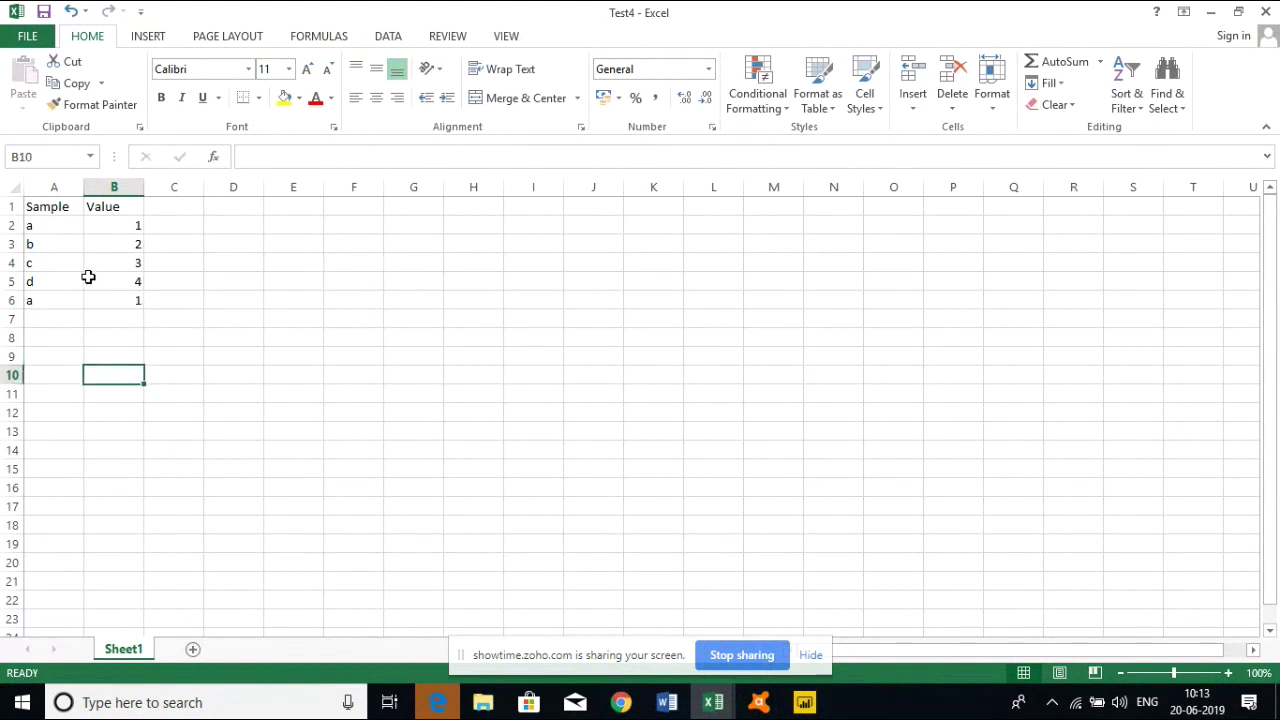
Add another row under the data in row 7 with Sample a and Value 1
{"action": "left_click", "coordinate": [53, 319]}
{"action": "type", "text": "a"}
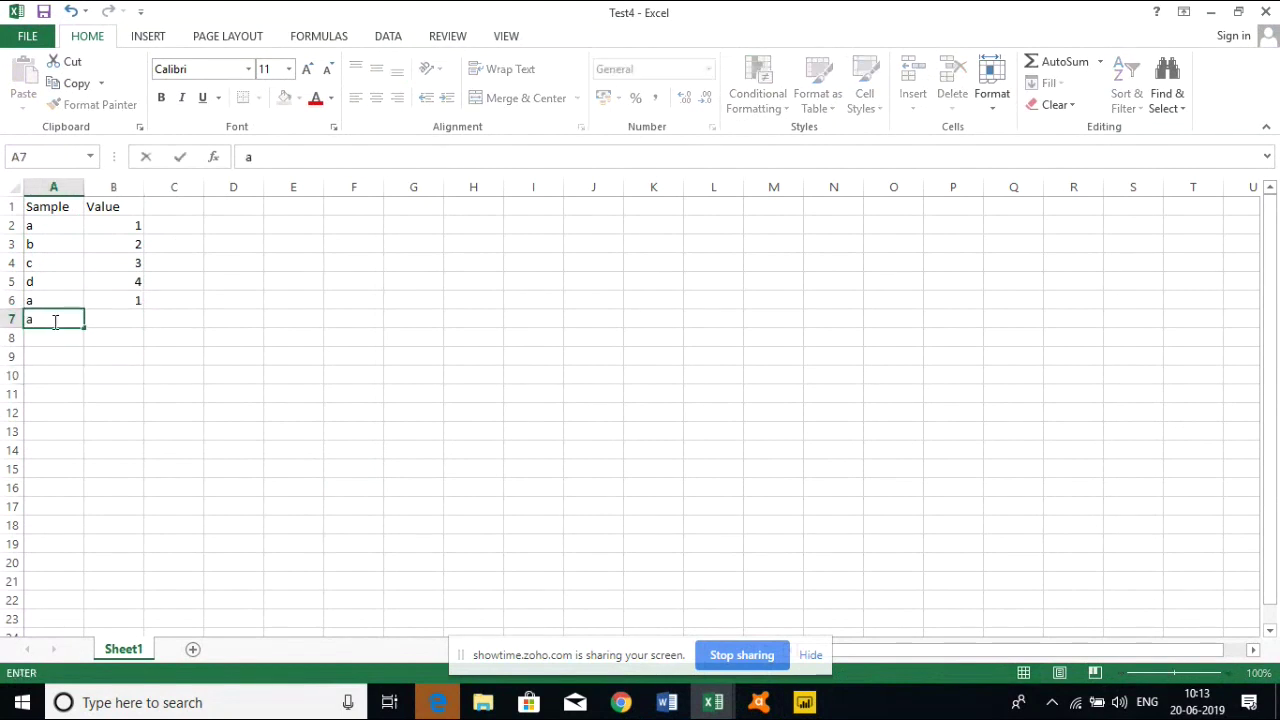
{"action": "left_click", "coordinate": [107, 320]}
{"action": "type", "text": "1"}
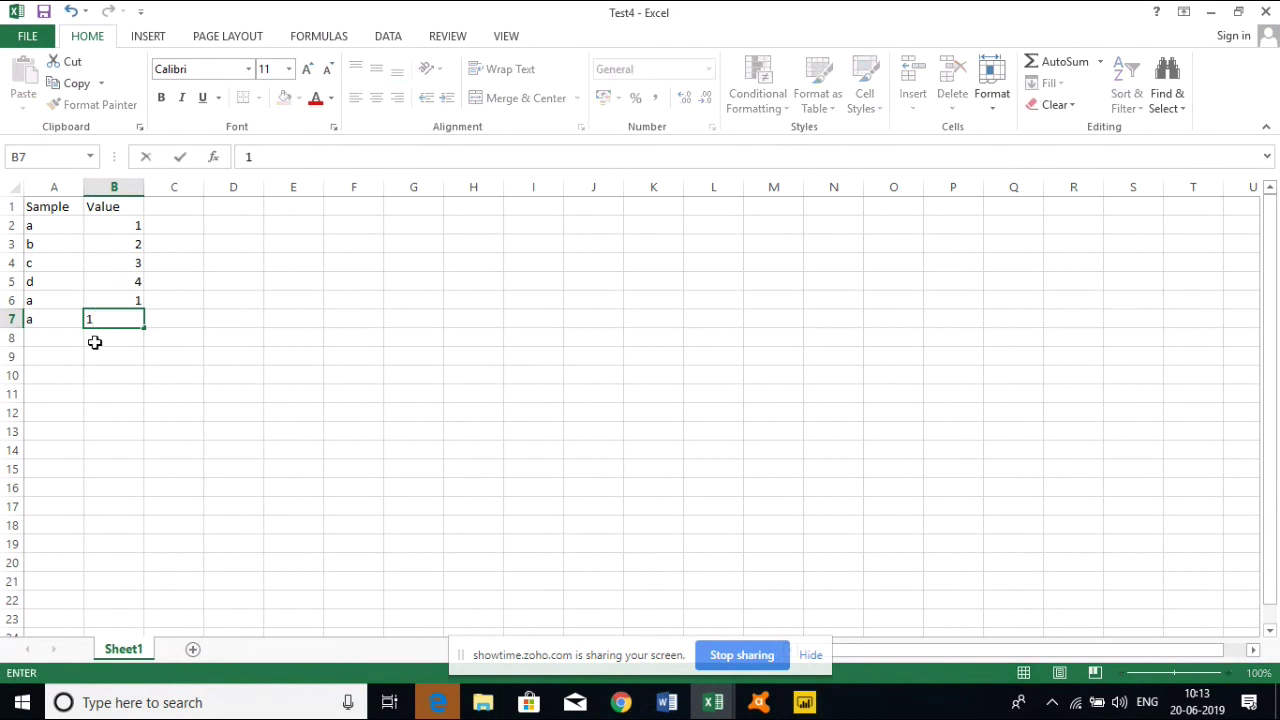
{"action": "left_click", "coordinate": [92, 344]}
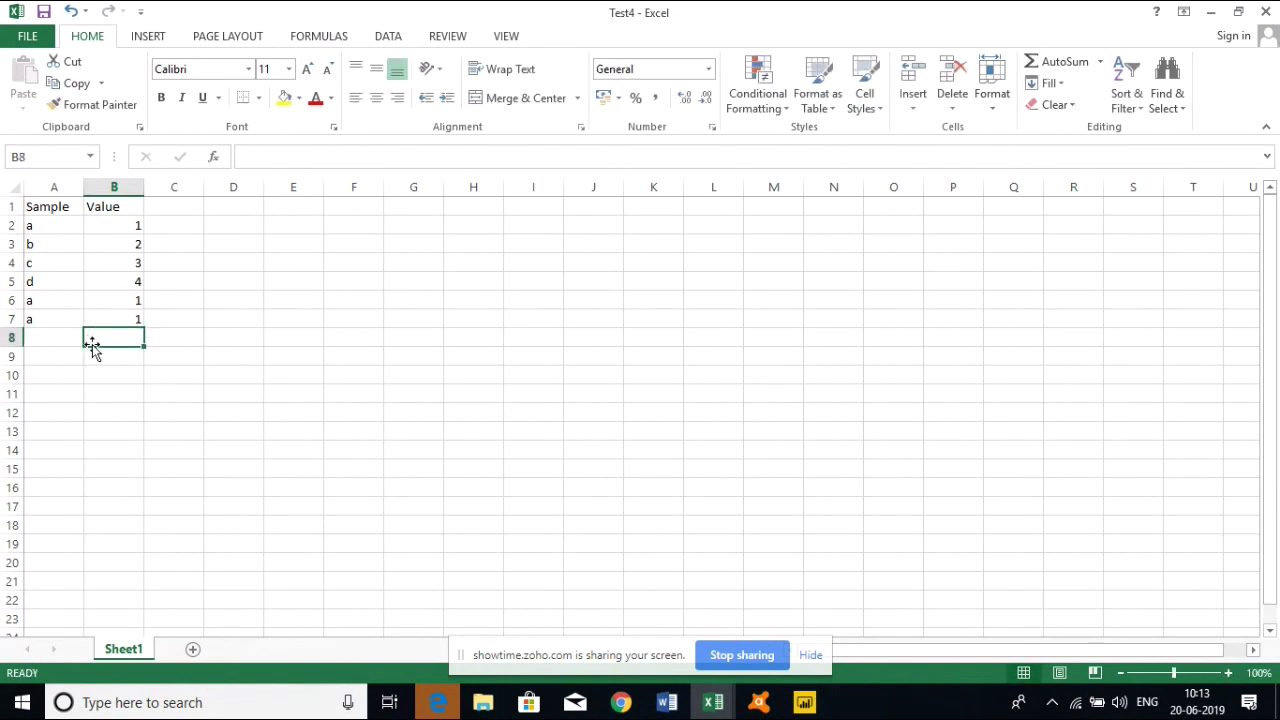
Return to Power BI Desktop and refresh the Sheet1 (4) data
{"action": "left_click", "coordinate": [1213, 11]}
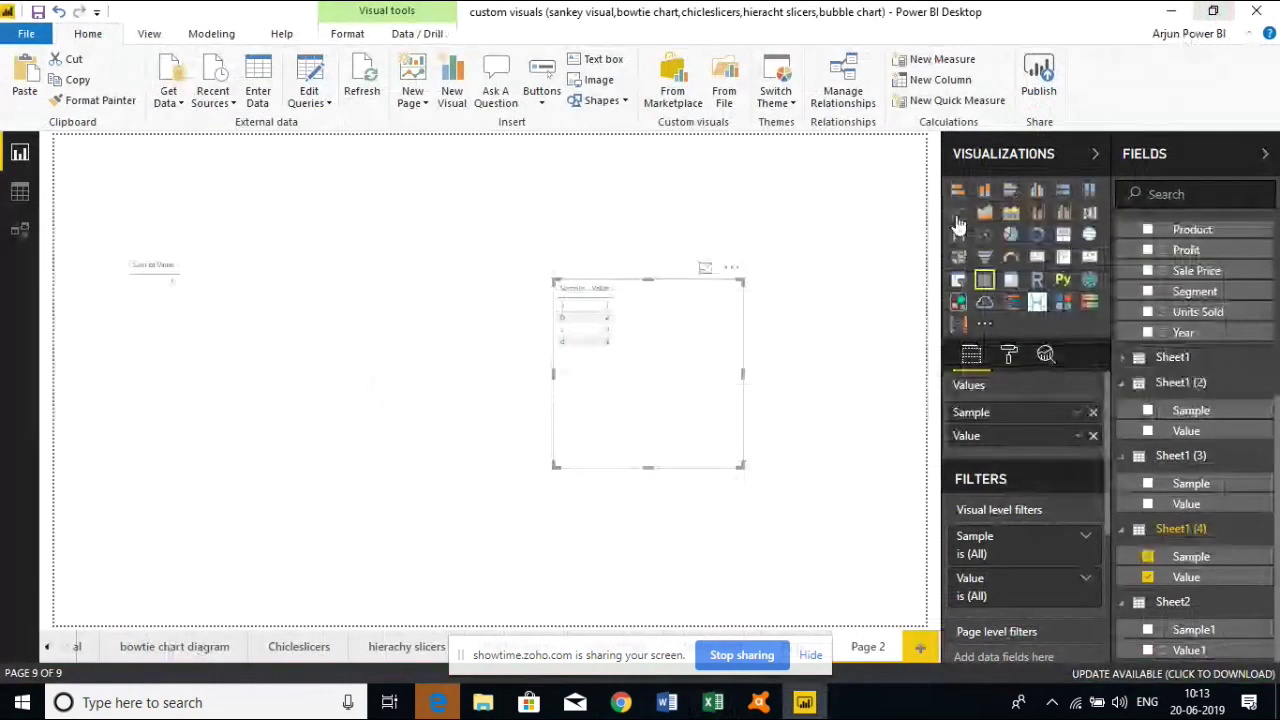
{"action": "right_click", "coordinate": [1266, 536]}
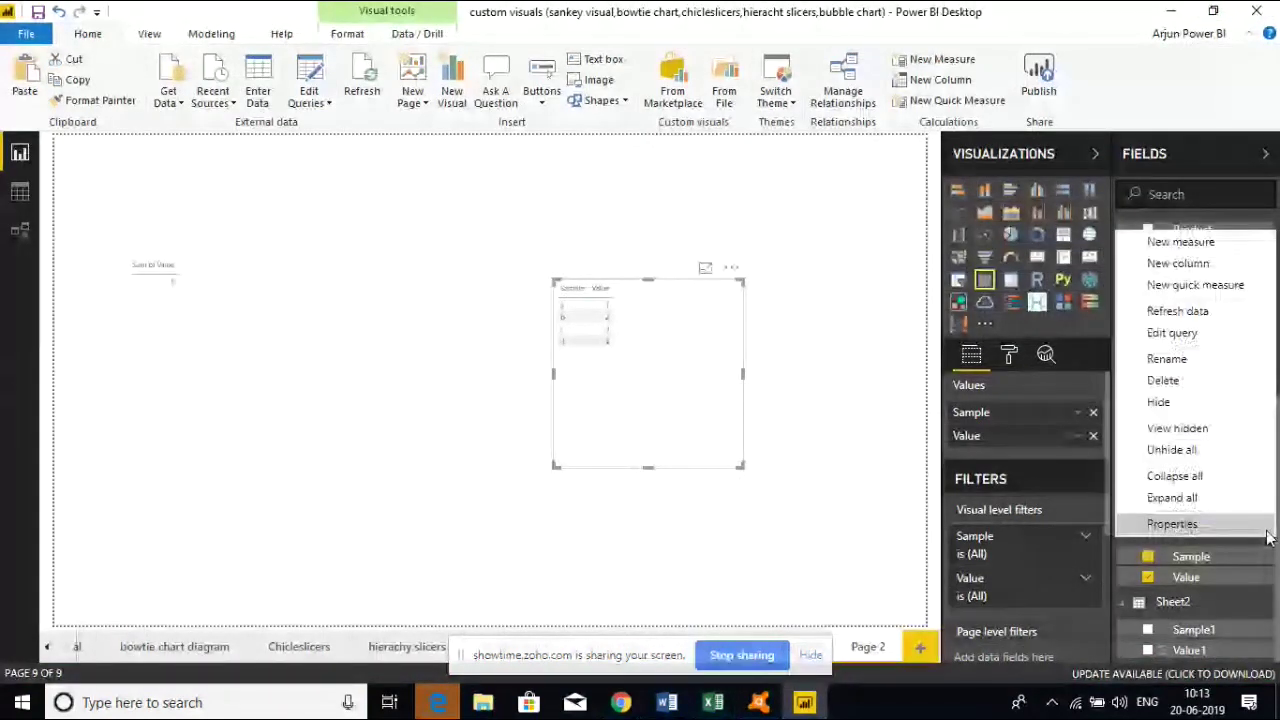
{"action": "left_click", "coordinate": [1177, 311]}
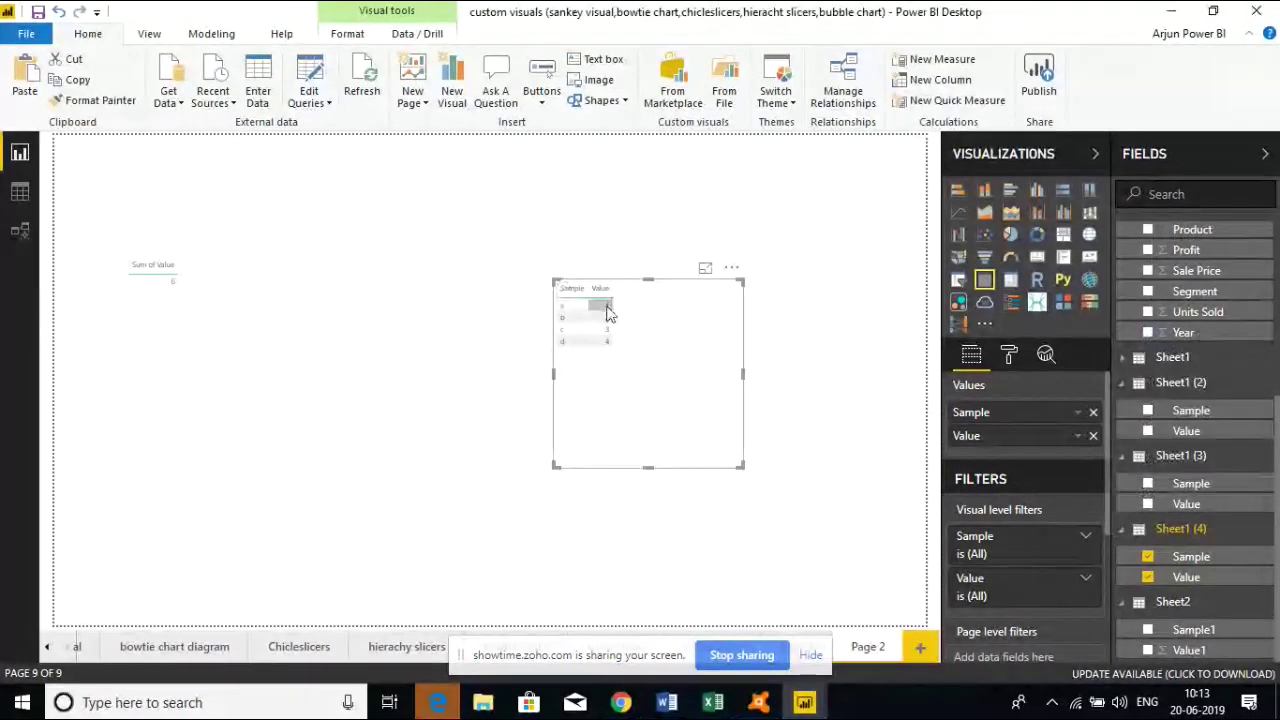
Switch to the Test4 workbook in Excel and set the Value cells B6 to 2 and B7 to 3
{"action": "left_click", "coordinate": [727, 712]}
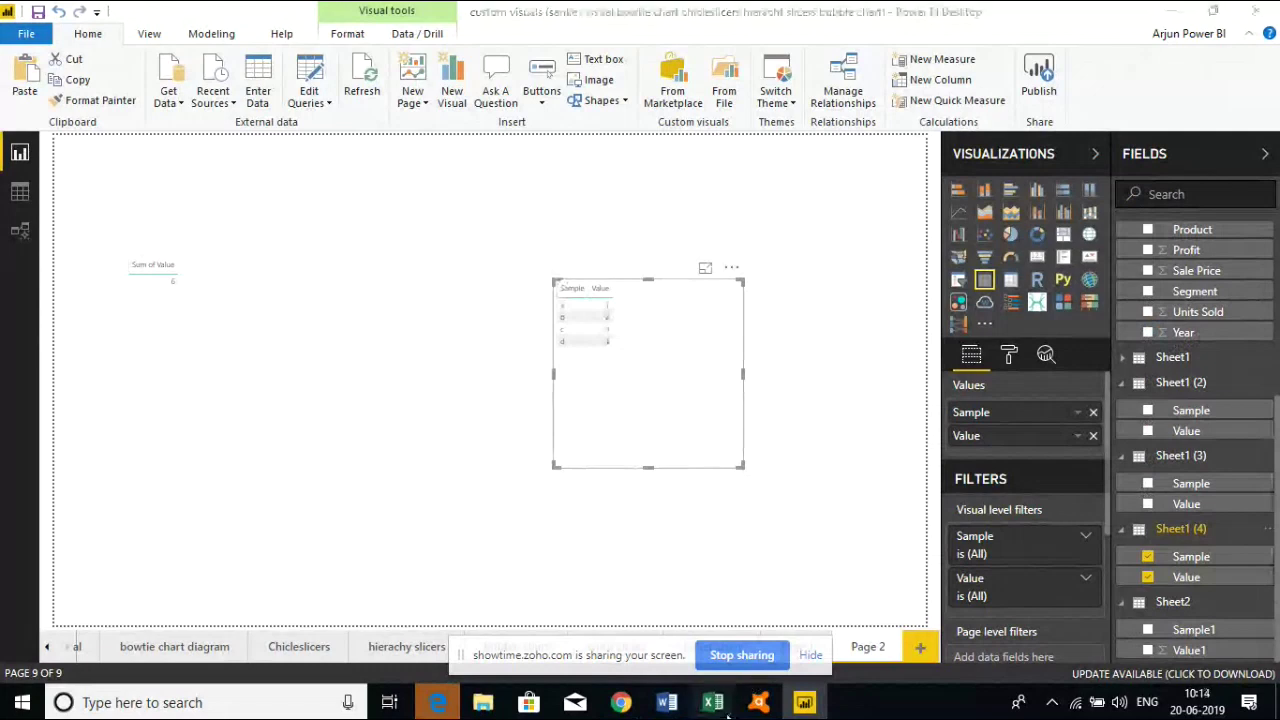
{"action": "left_click", "coordinate": [727, 712]}
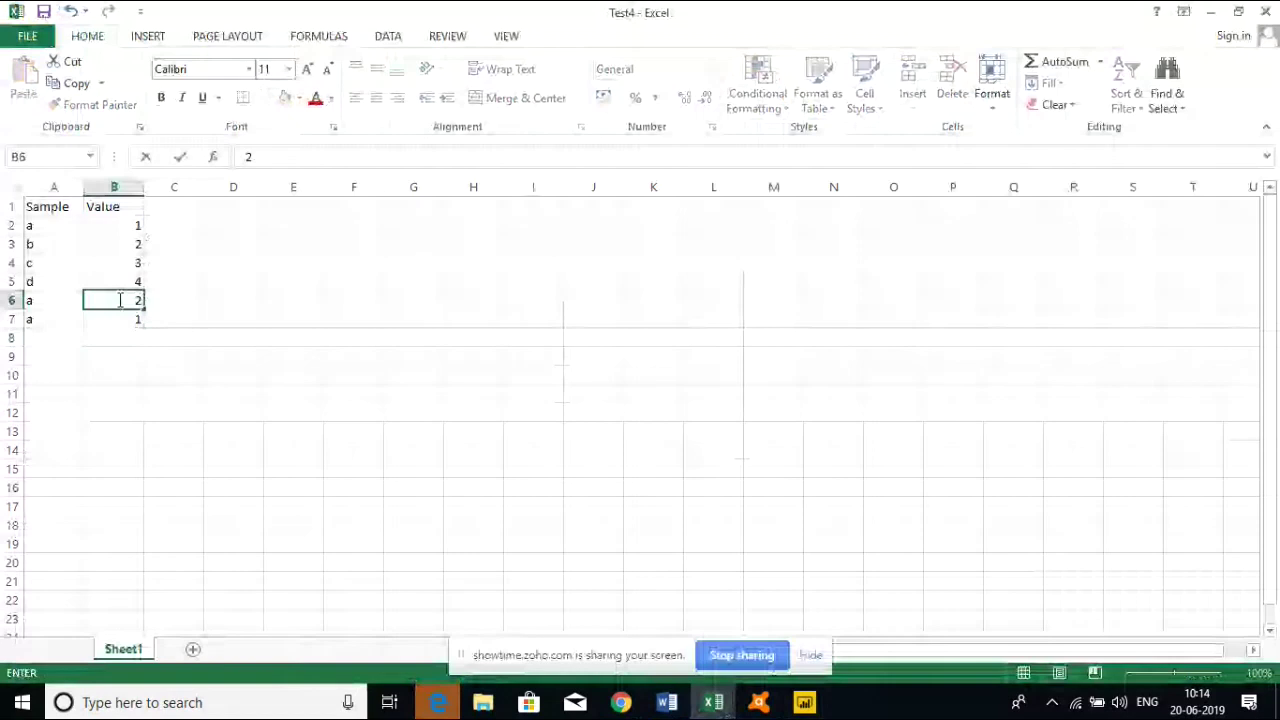
{"action": "left_click", "coordinate": [150, 356]}
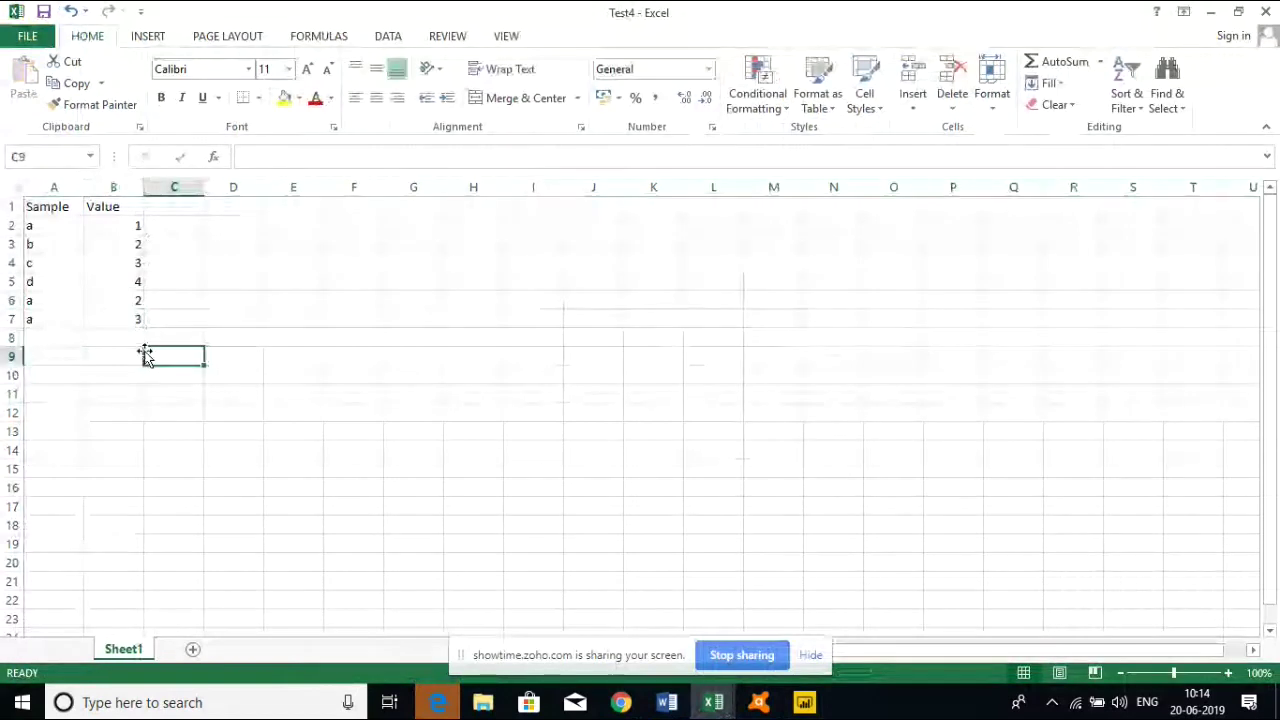
Switch back to Power BI Desktop, refresh the Sheet1 (4) data and move its table visual closer to the page centre
{"action": "left_click", "coordinate": [805, 703]}
{"action": "right_click", "coordinate": [1266, 538]}
{"action": "left_click", "coordinate": [1196, 330]}
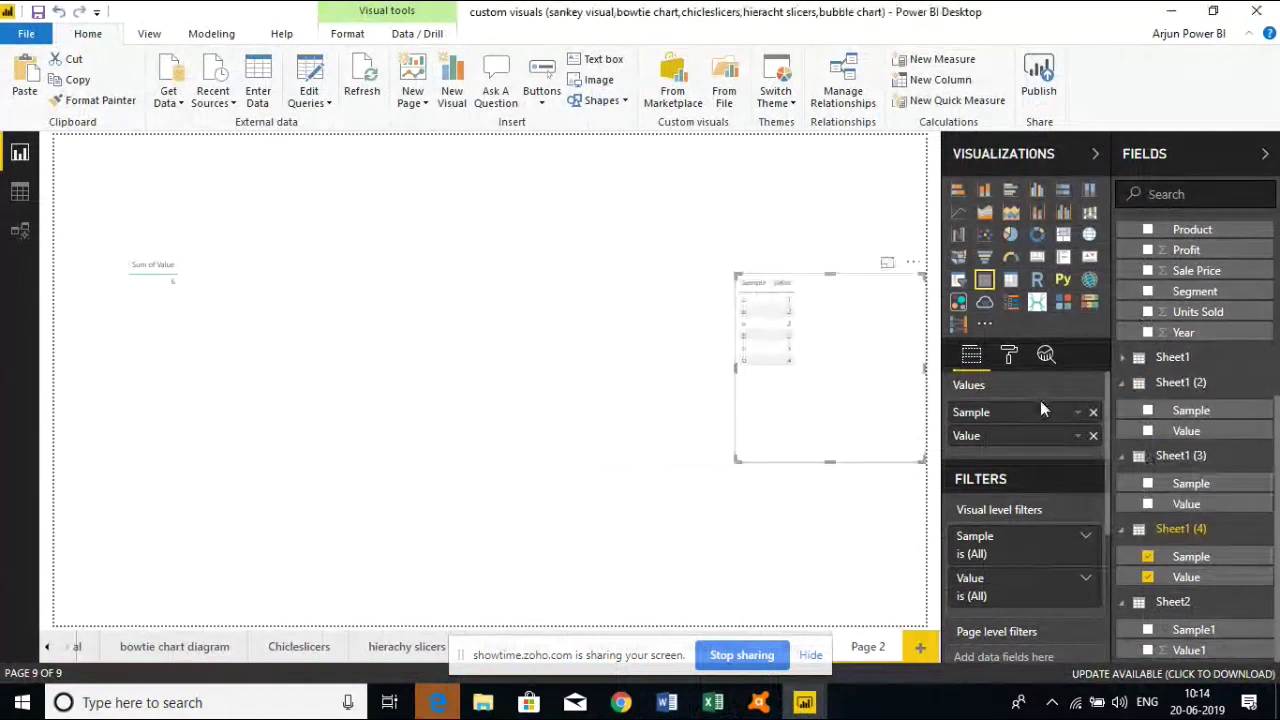
{"action": "left_click_drag", "start_coordinate": [879, 404], "coordinate": [765, 404]}
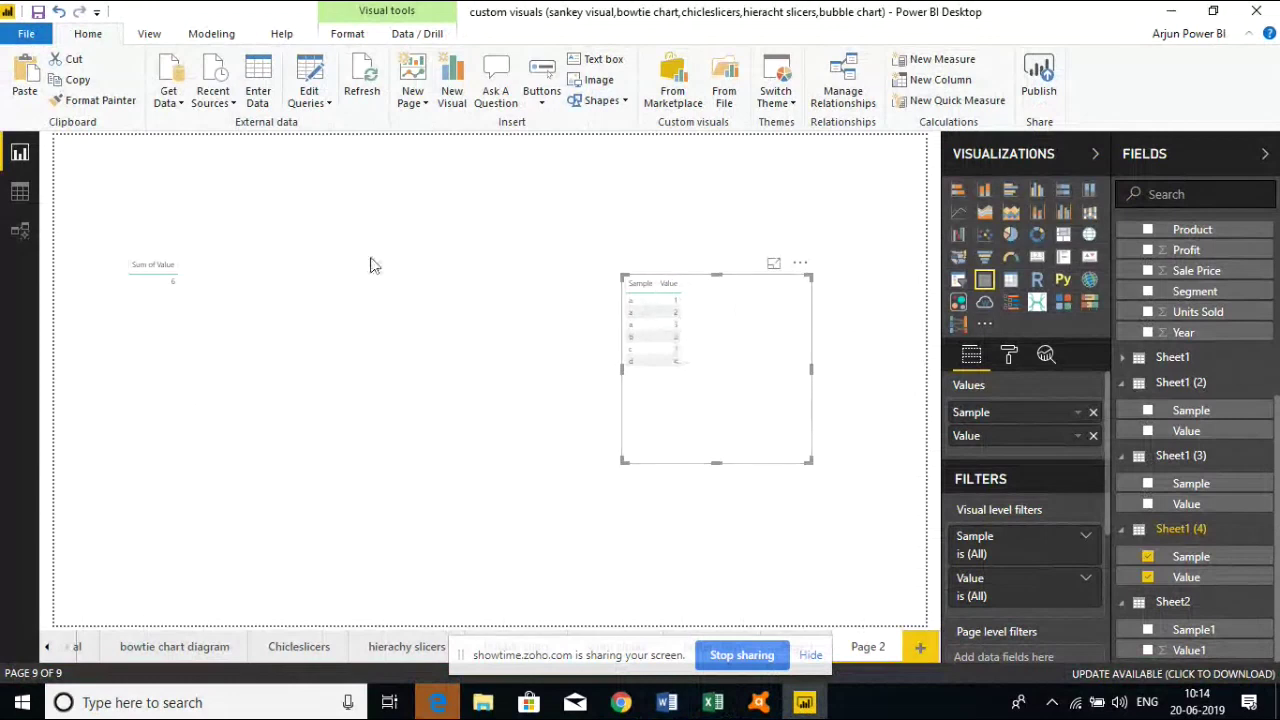
In the model view, delete the relationship between the Sheet1 (3) and Sheet1 (4) tables
{"action": "left_click", "coordinate": [21, 232]}
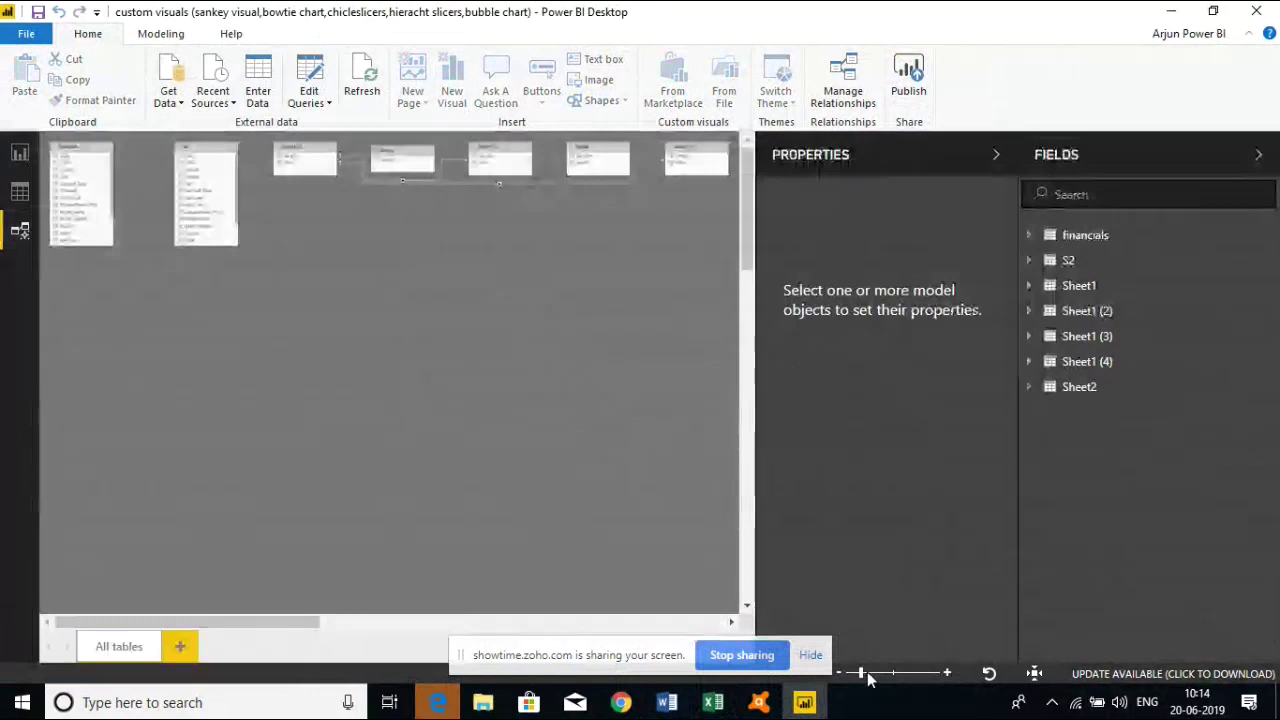
{"action": "left_click_drag", "start_coordinate": [868, 678], "coordinate": [881, 680]}
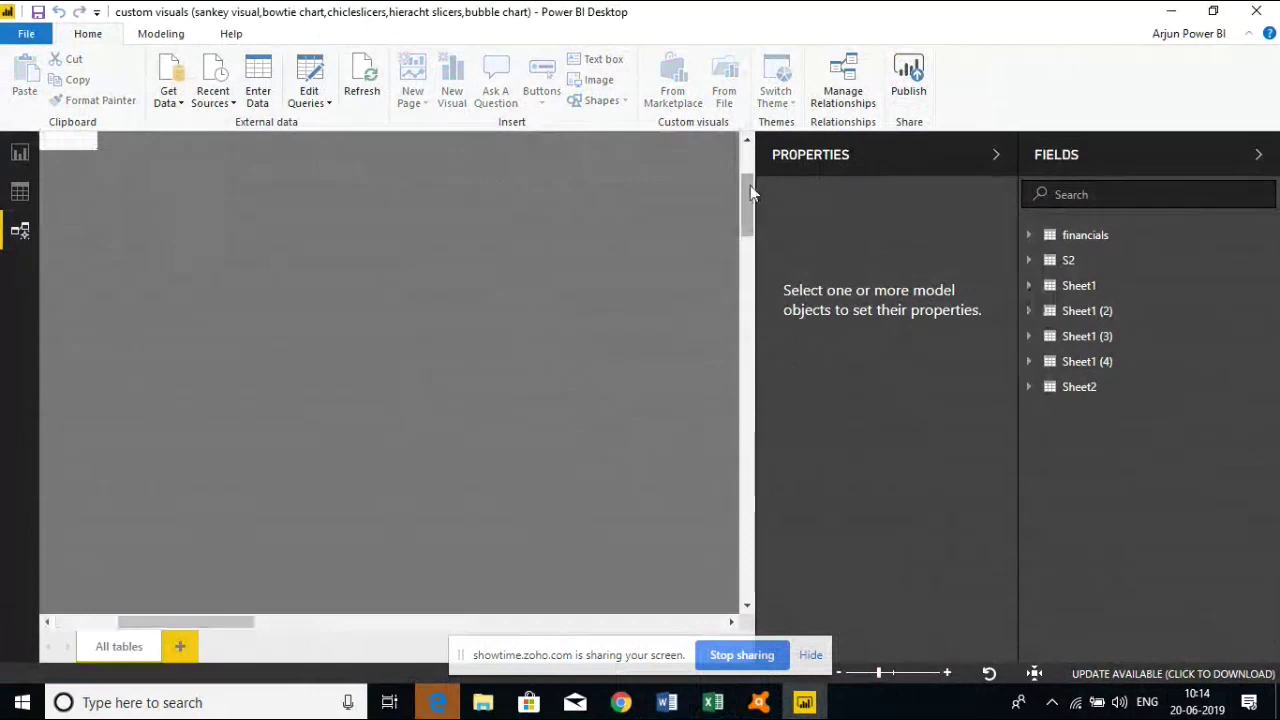
{"action": "scroll", "coordinate": [750, 185], "scroll_direction": "up", "scroll_amount": 3}
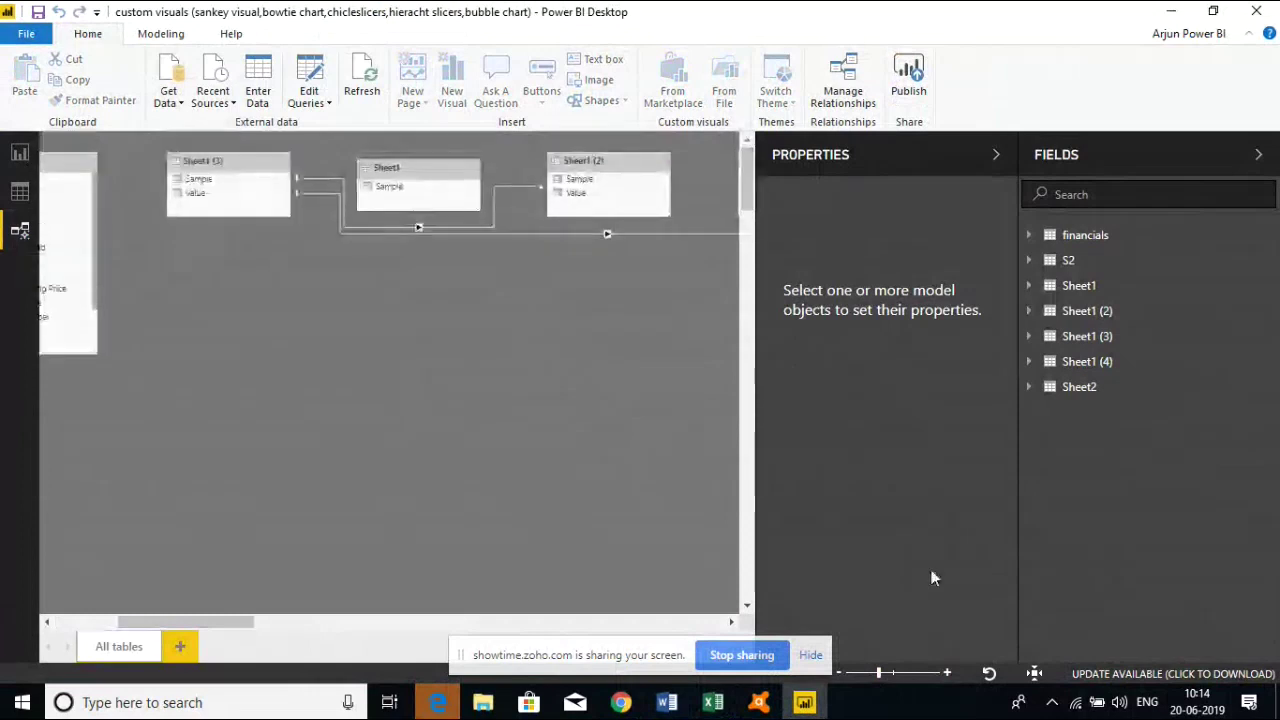
{"action": "left_click_drag", "start_coordinate": [886, 677], "coordinate": [905, 678]}
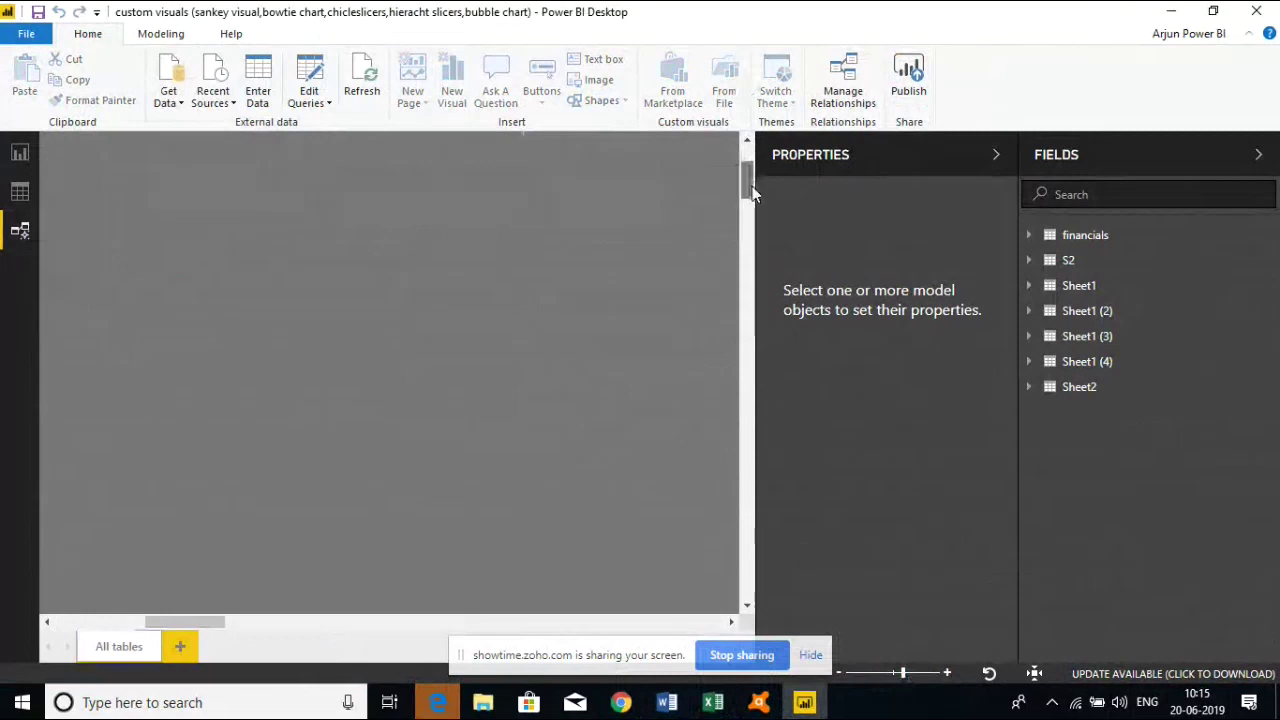
{"action": "scroll", "coordinate": [752, 193], "scroll_direction": "up", "scroll_amount": 2}
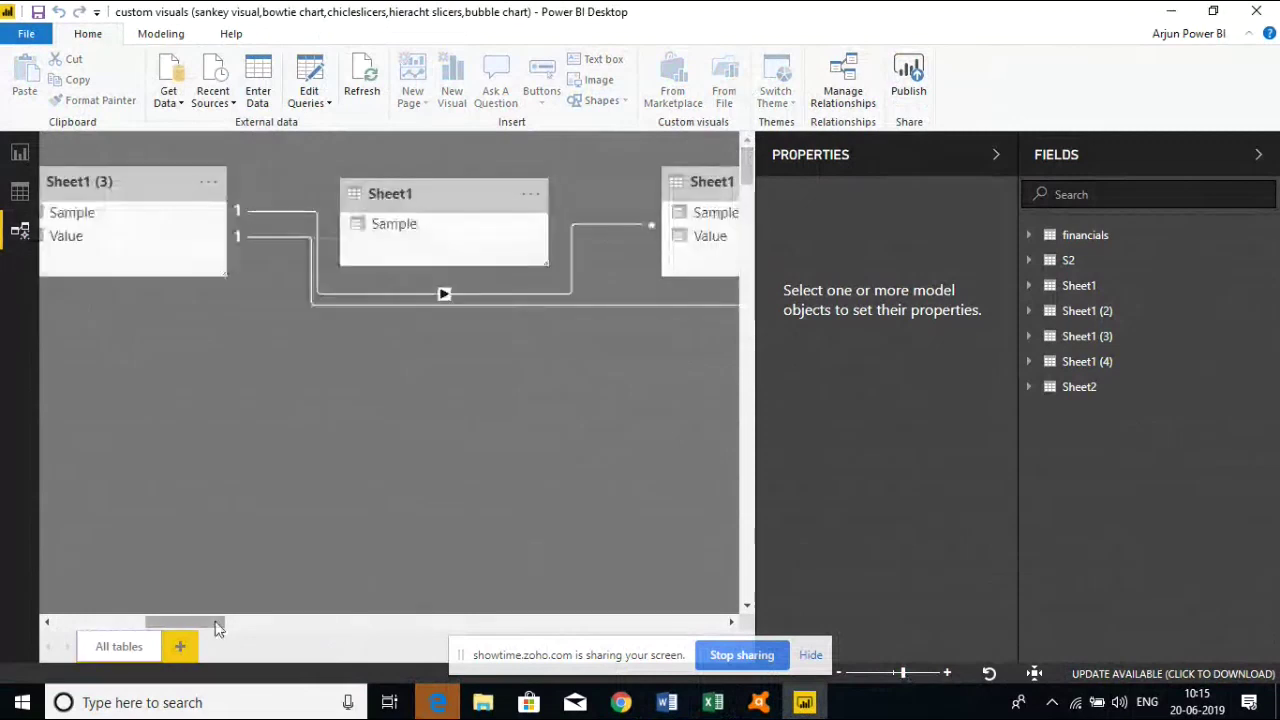
{"action": "left_click_drag", "start_coordinate": [218, 627], "coordinate": [318, 619]}
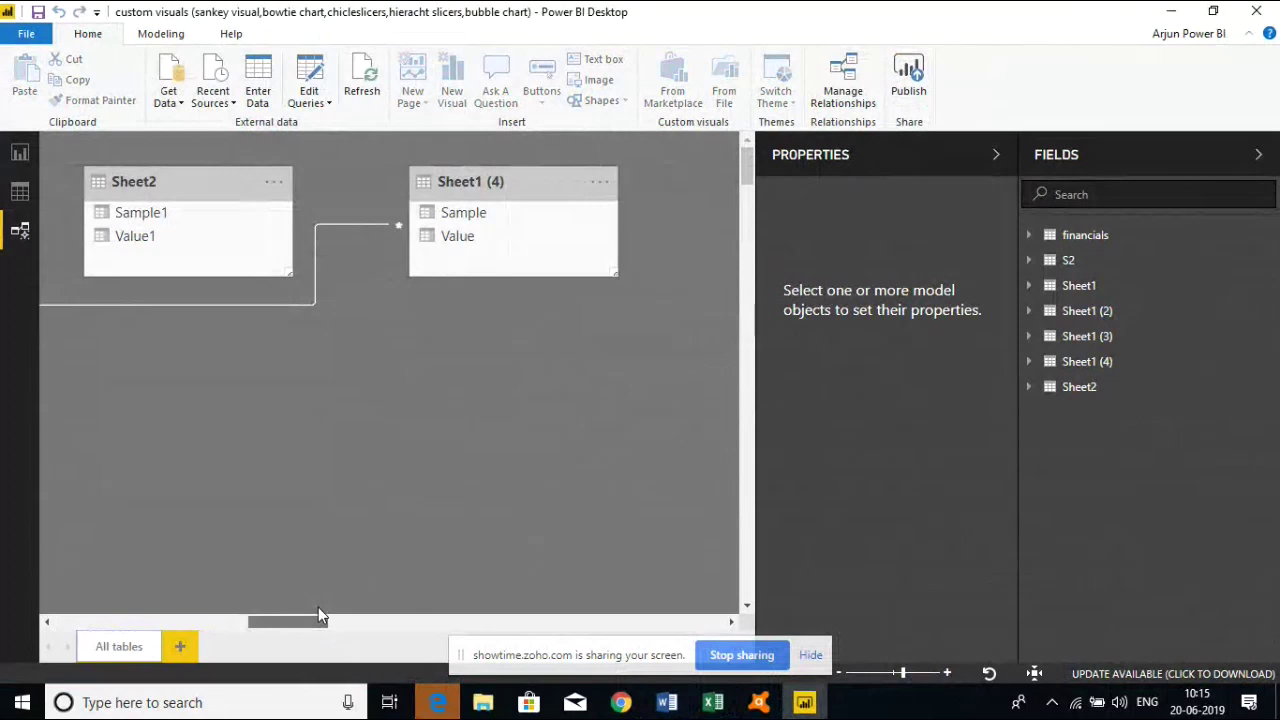
{"action": "right_click", "coordinate": [355, 229]}
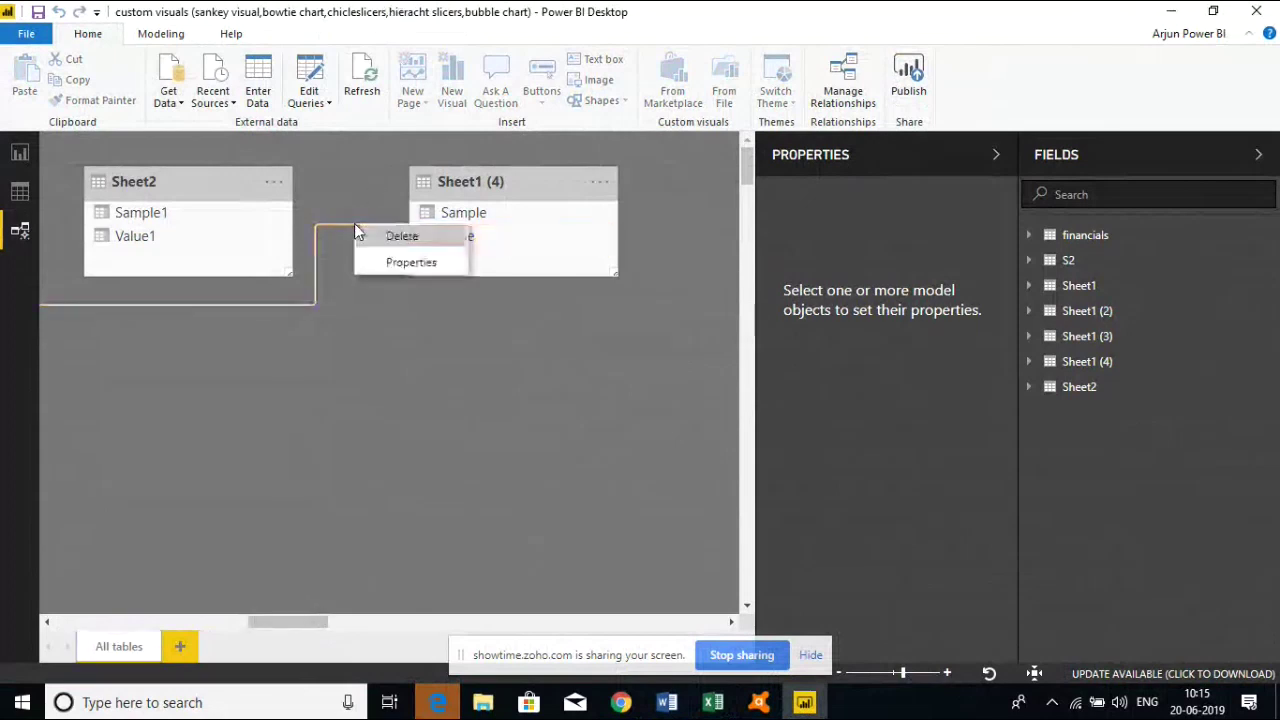
{"action": "left_click", "coordinate": [397, 237]}
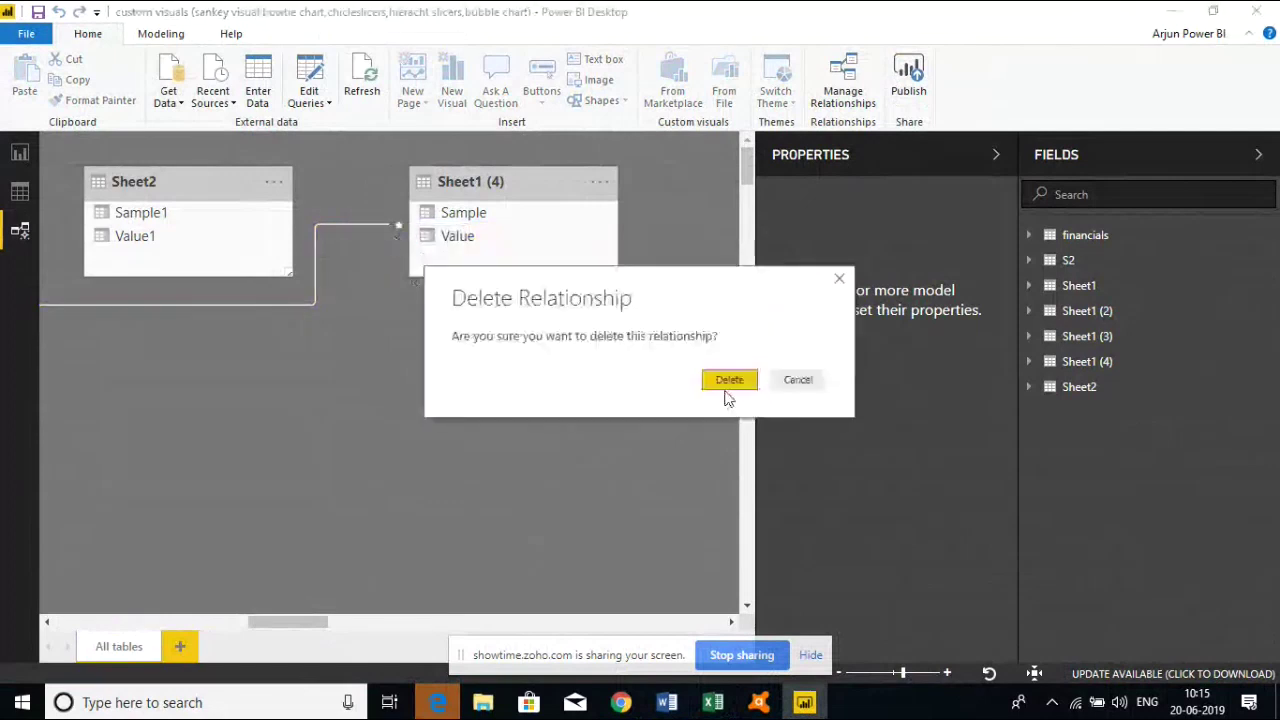
{"action": "left_click", "coordinate": [728, 381]}
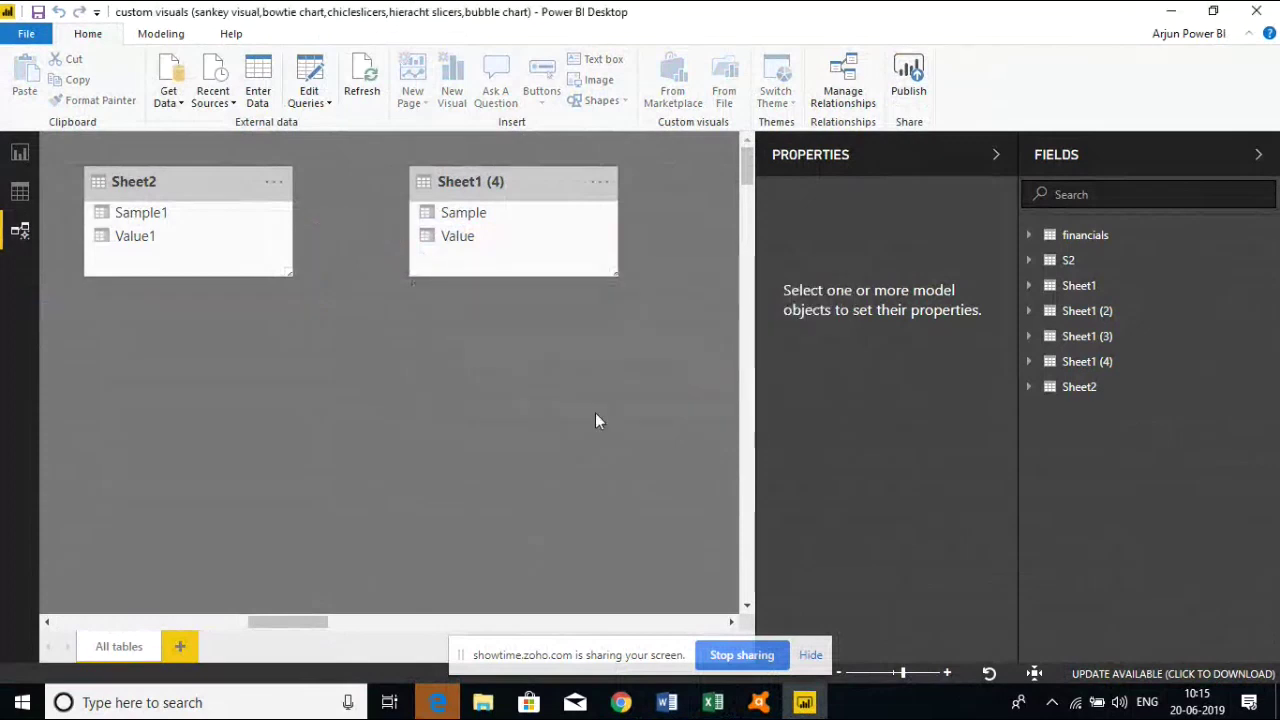
{"action": "left_click_drag", "start_coordinate": [307, 630], "coordinate": [170, 626]}
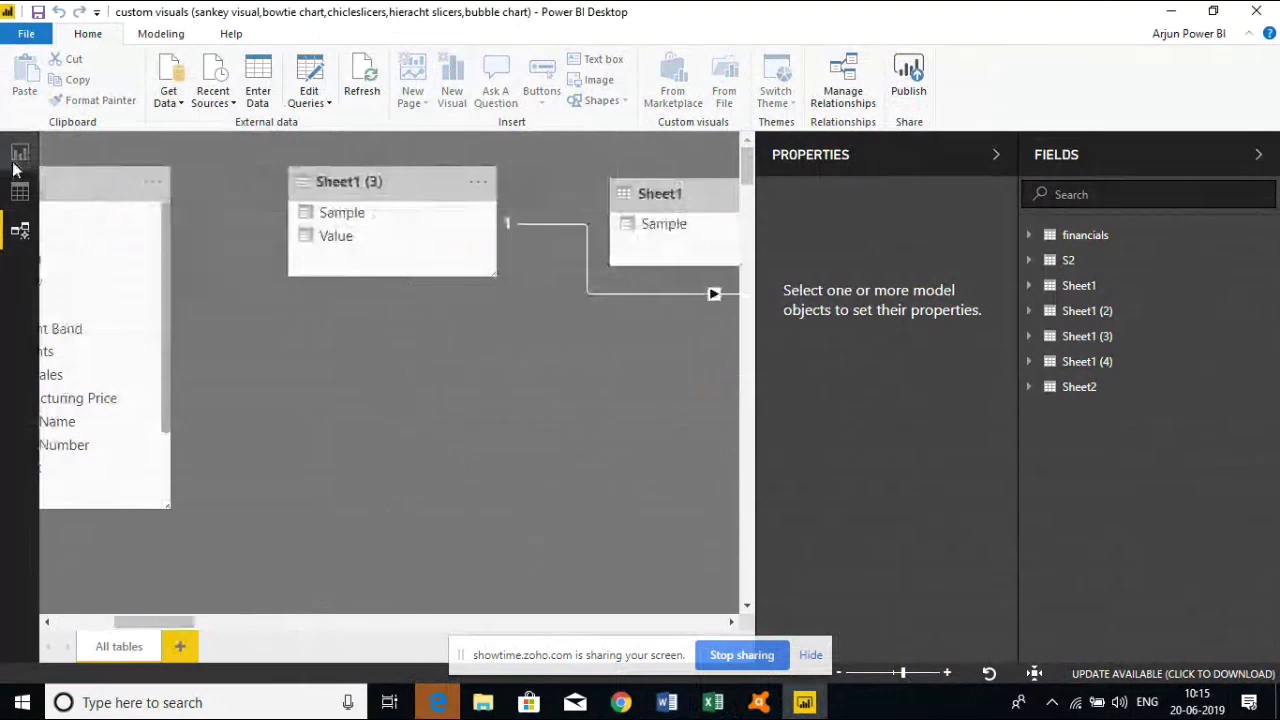
Switch to the Test4 workbook in Excel and add row 8 with Sample b and Value 2
{"action": "key", "text": "alt+Tab"}
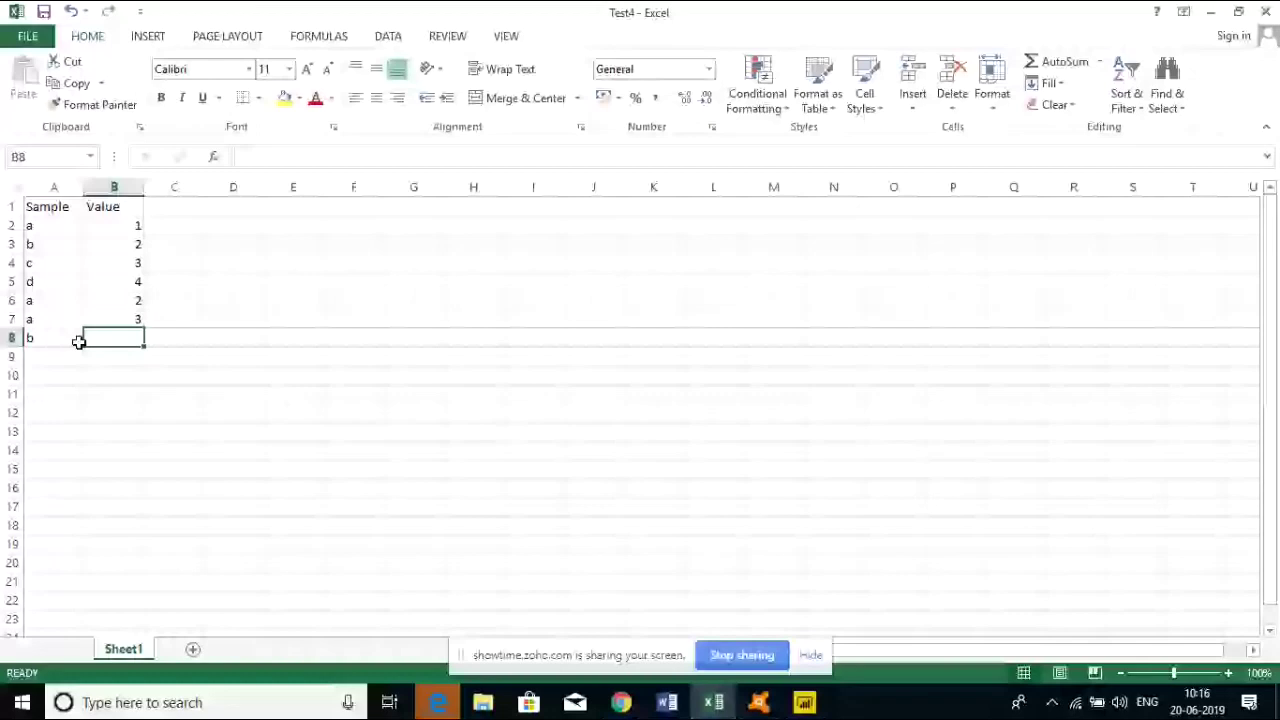
{"action": "type", "text": "2"}
{"action": "left_click", "coordinate": [69, 340]}
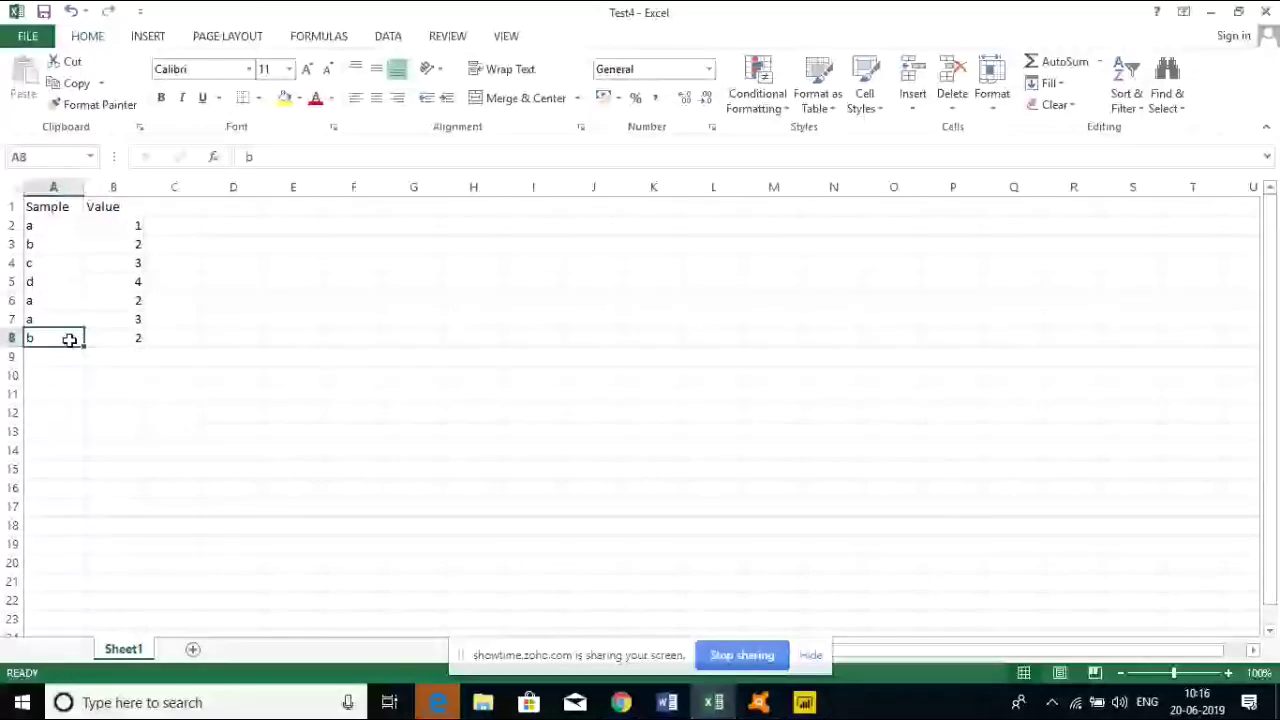
Change the Value of the new "b" row in cell B8 to 4
{"action": "left_click", "coordinate": [135, 340]}
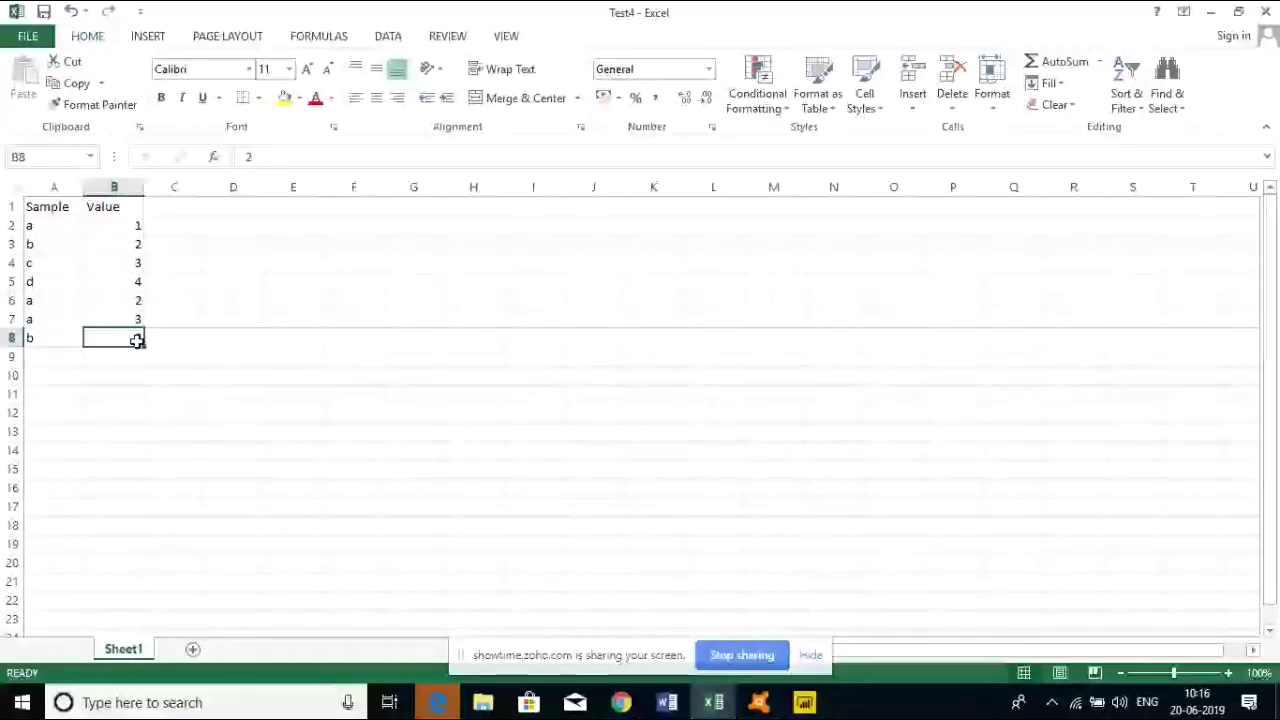
{"action": "double_click", "coordinate": [137, 340]}
{"action": "key", "text": "BackSpace"}
{"action": "type", "text": "4"}
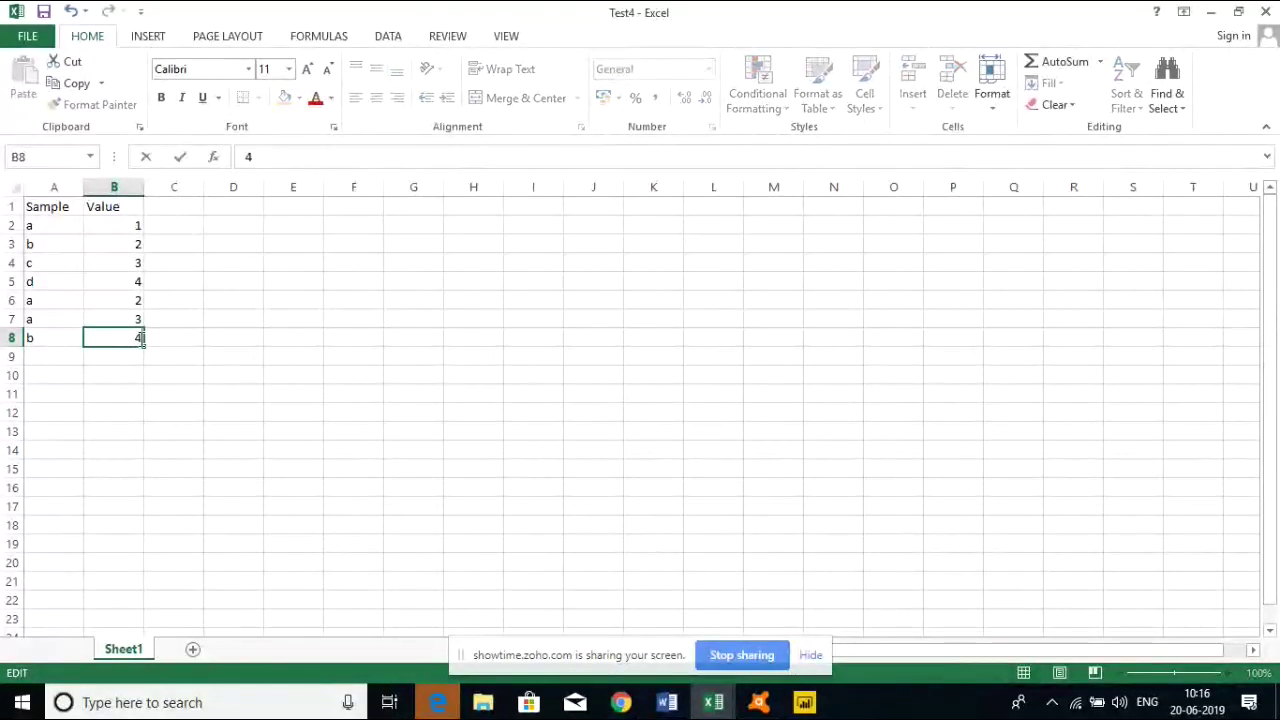
{"action": "key", "text": "Return"}
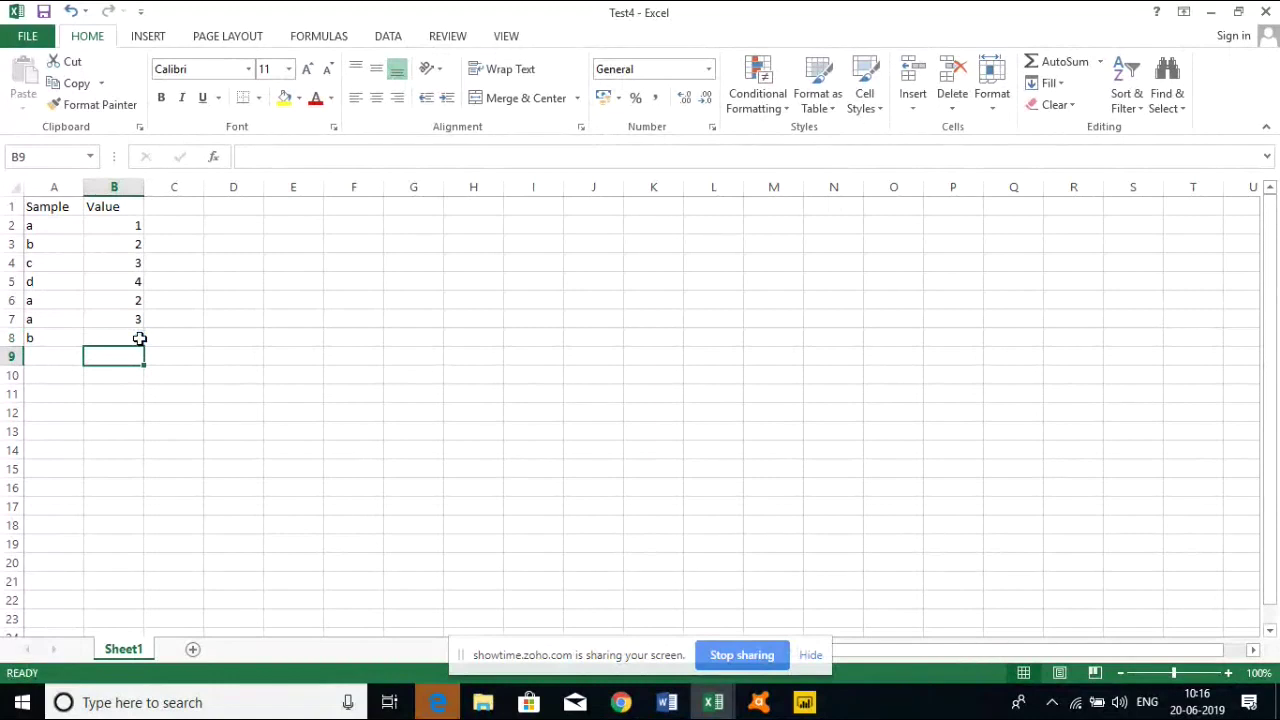
Go back to the Power BI Desktop report and refresh Sheet1 (4) to load the edited workbook rows
{"action": "left_click", "coordinate": [804, 702]}
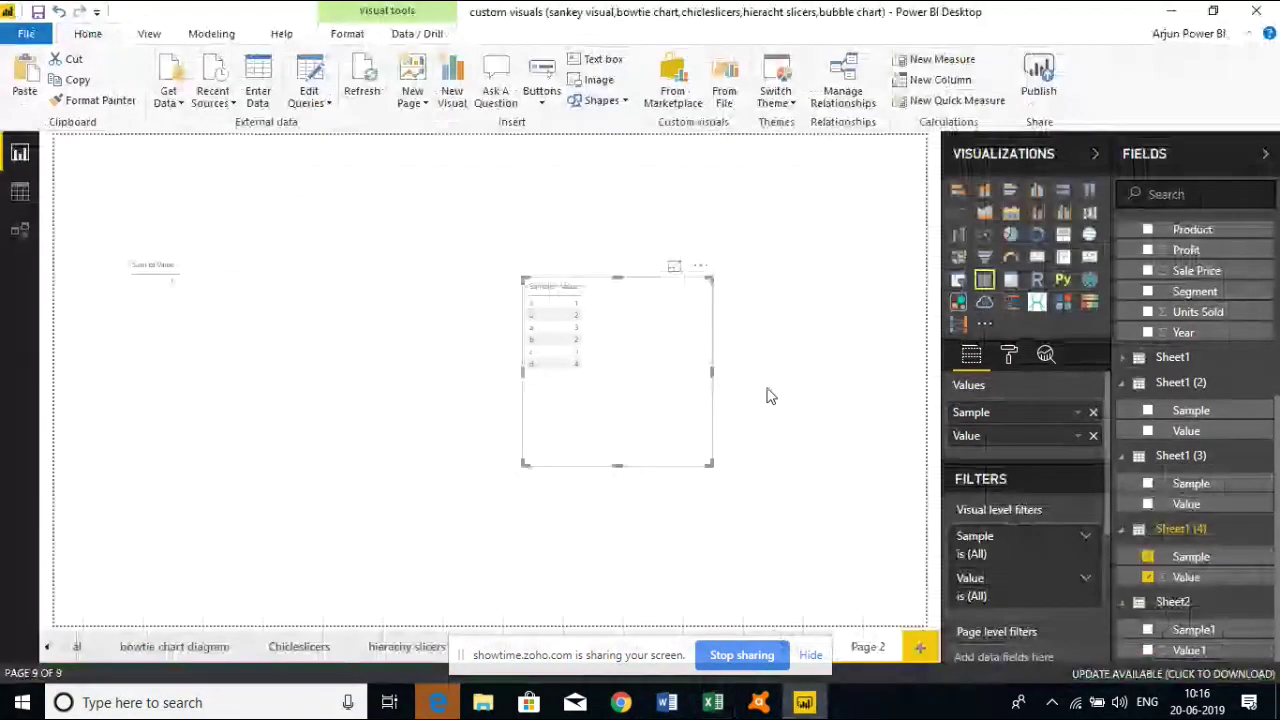
{"action": "right_click", "coordinate": [1267, 537]}
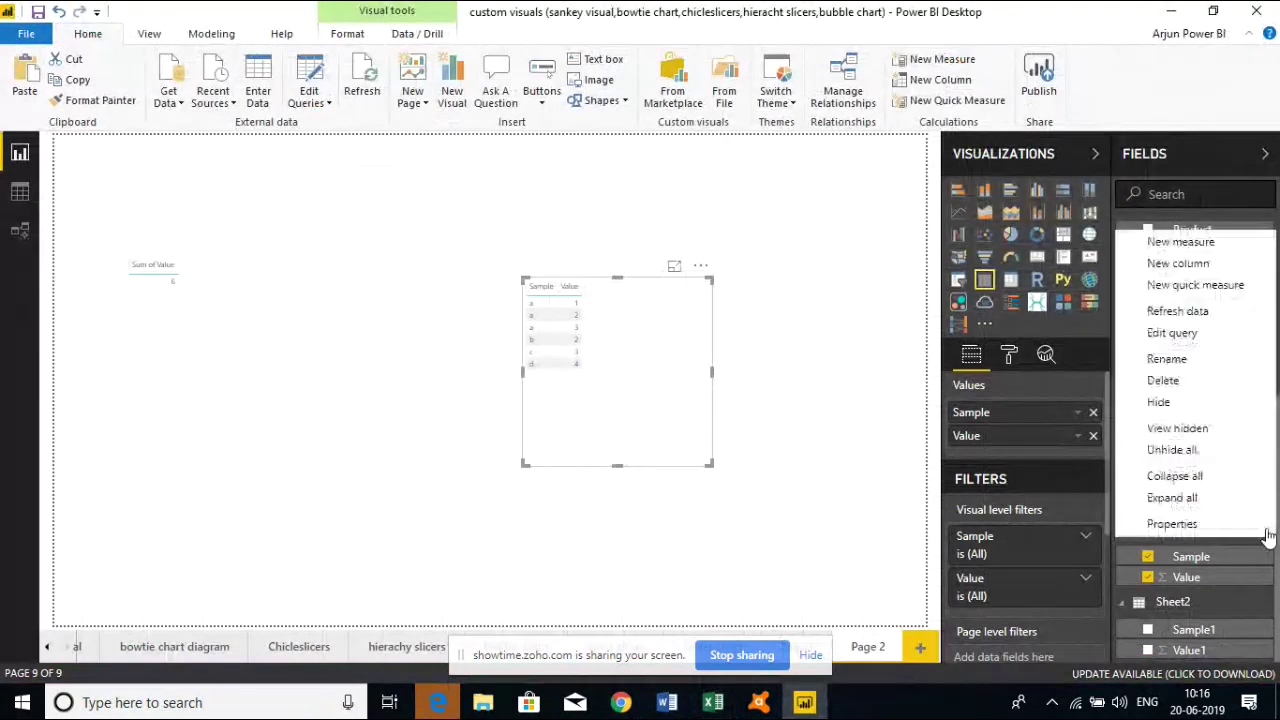
{"action": "left_click", "coordinate": [1178, 311]}
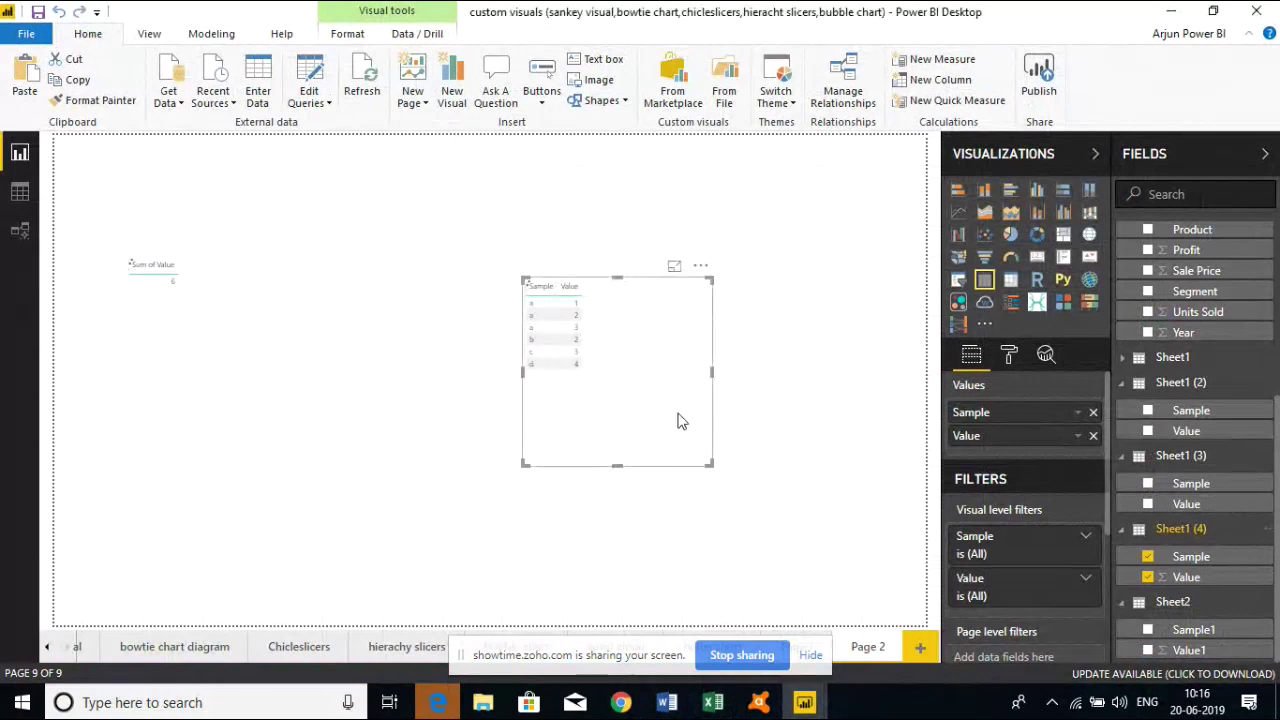
Move the Sample and Value table visual slightly to the left on the report page
{"action": "left_click", "coordinate": [668, 420]}
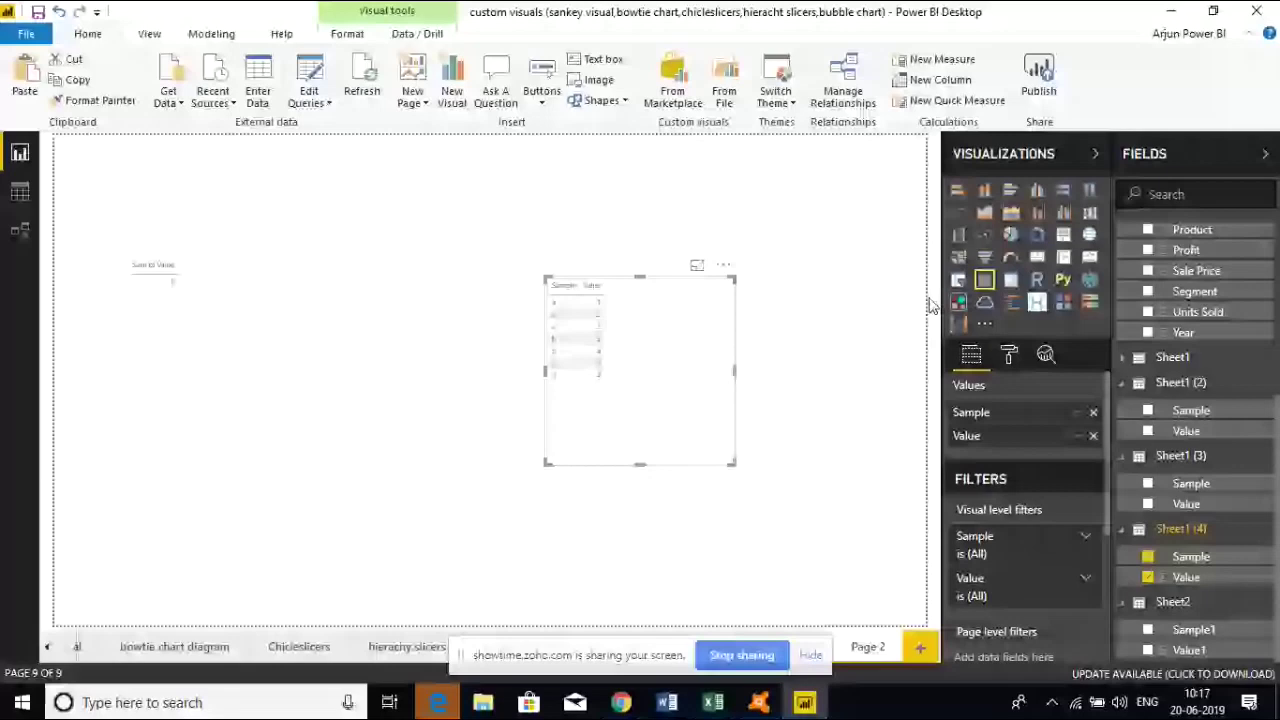
{"action": "left_click_drag", "start_coordinate": [659, 411], "coordinate": [617, 407]}
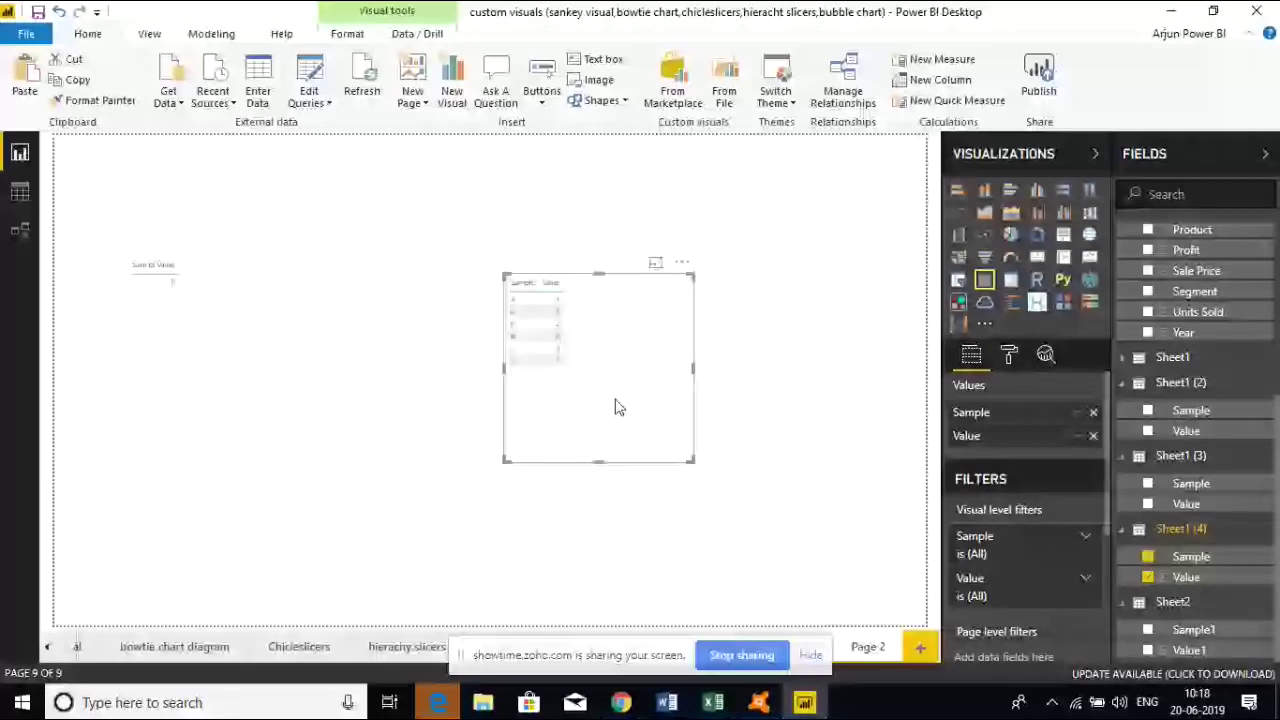
Check the Power BI Desktop version information and close it
{"action": "left_click", "coordinate": [281, 33]}
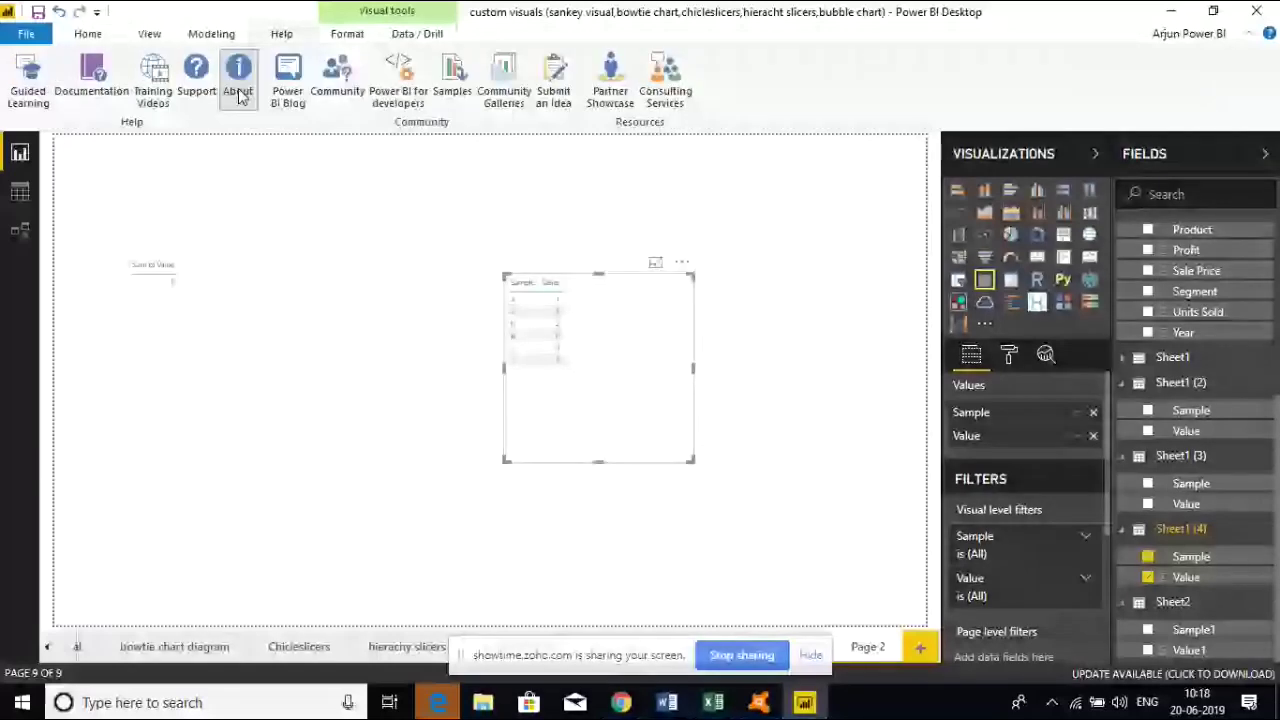
{"action": "left_click", "coordinate": [238, 90]}
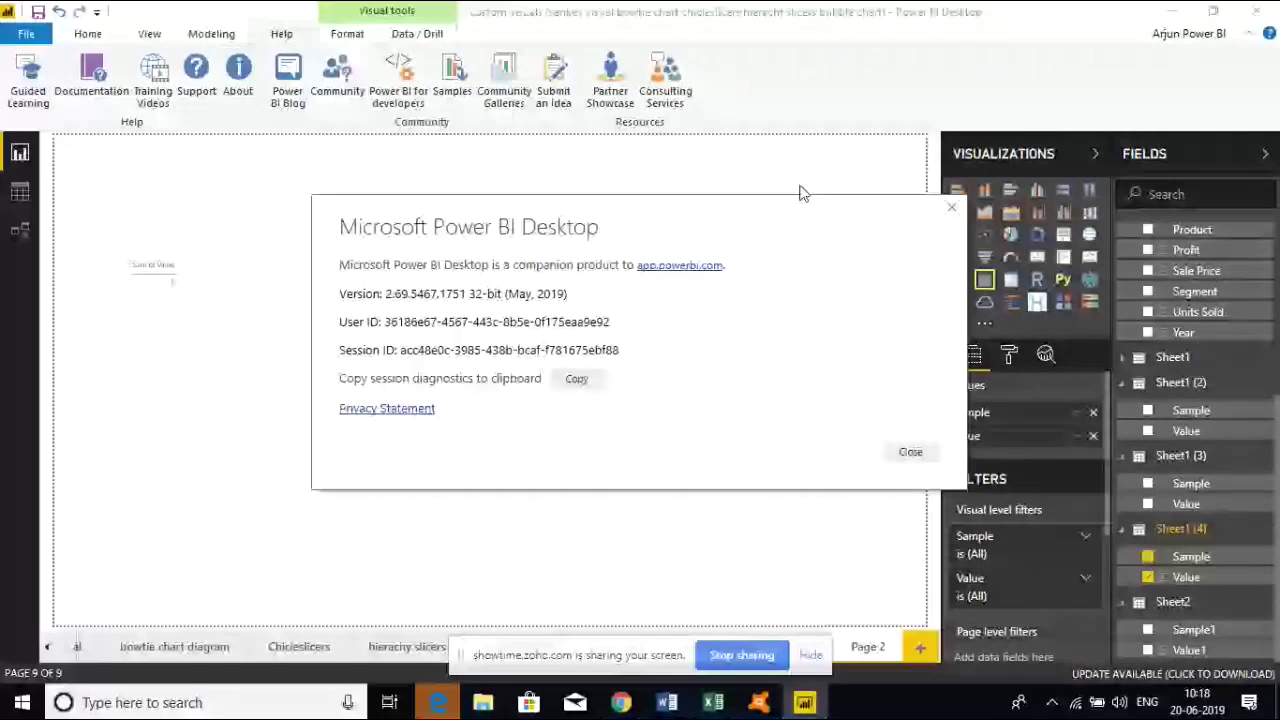
{"action": "key", "text": "Escape"}
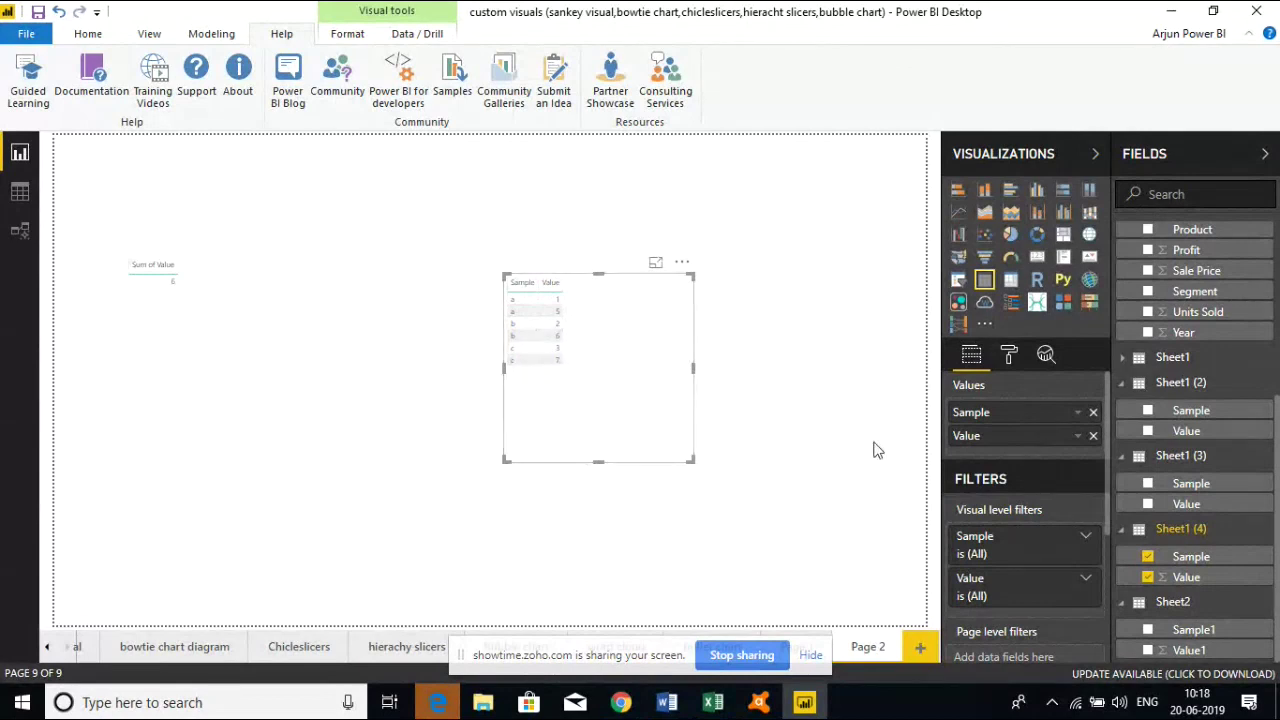
Set the Value field's aggregation to Sum in the Sample and Value table, and highlight and unhighlight the "b" row
{"action": "left_click", "coordinate": [1078, 436]}
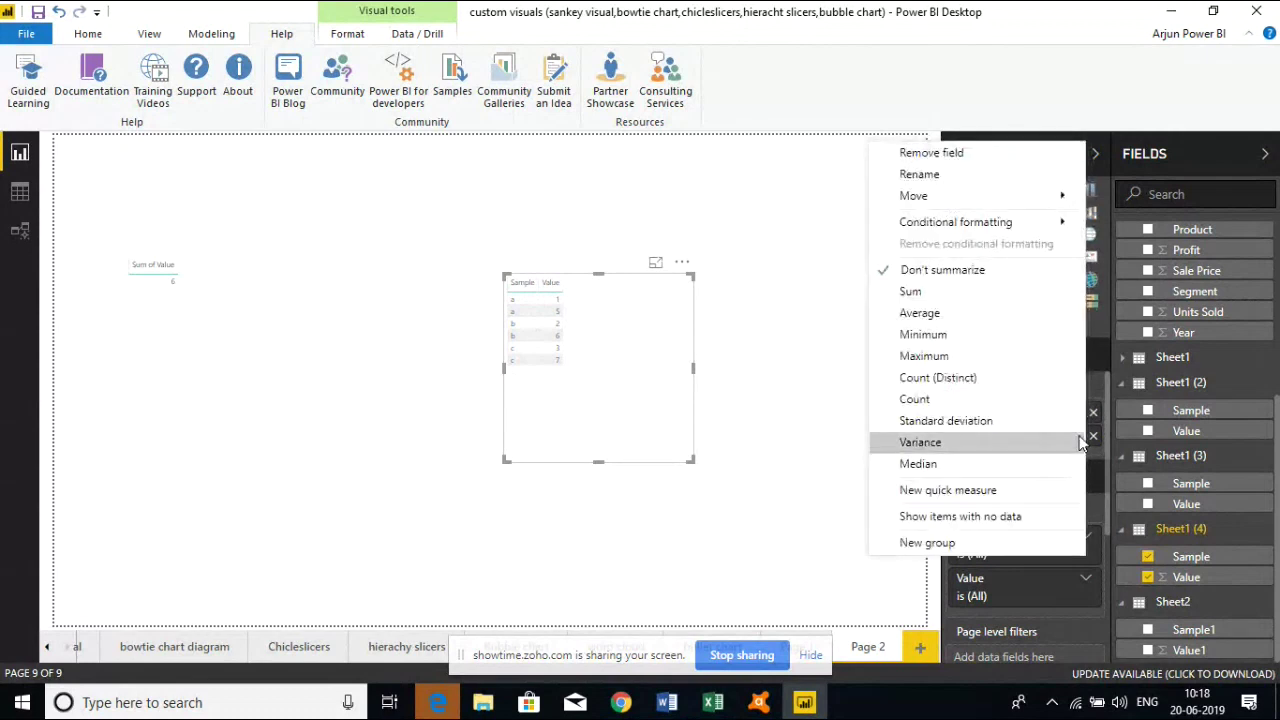
{"action": "left_click", "coordinate": [937, 290]}
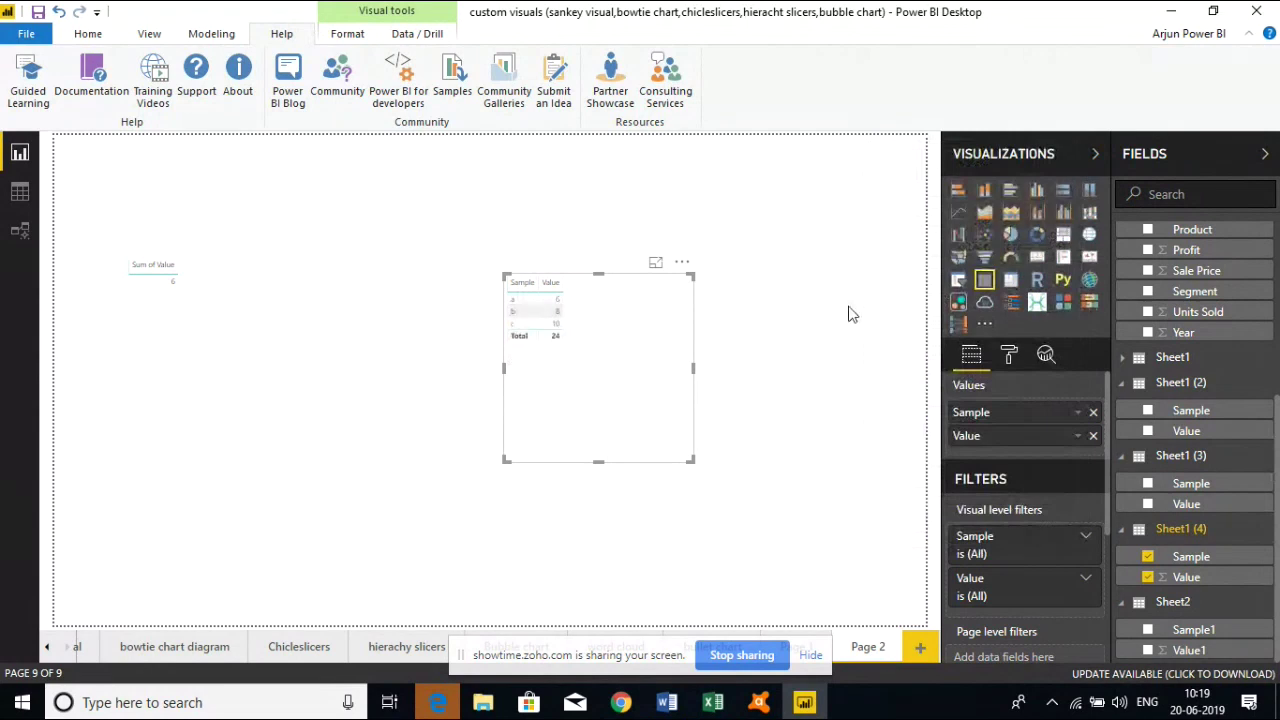
{"action": "left_click", "coordinate": [557, 321]}
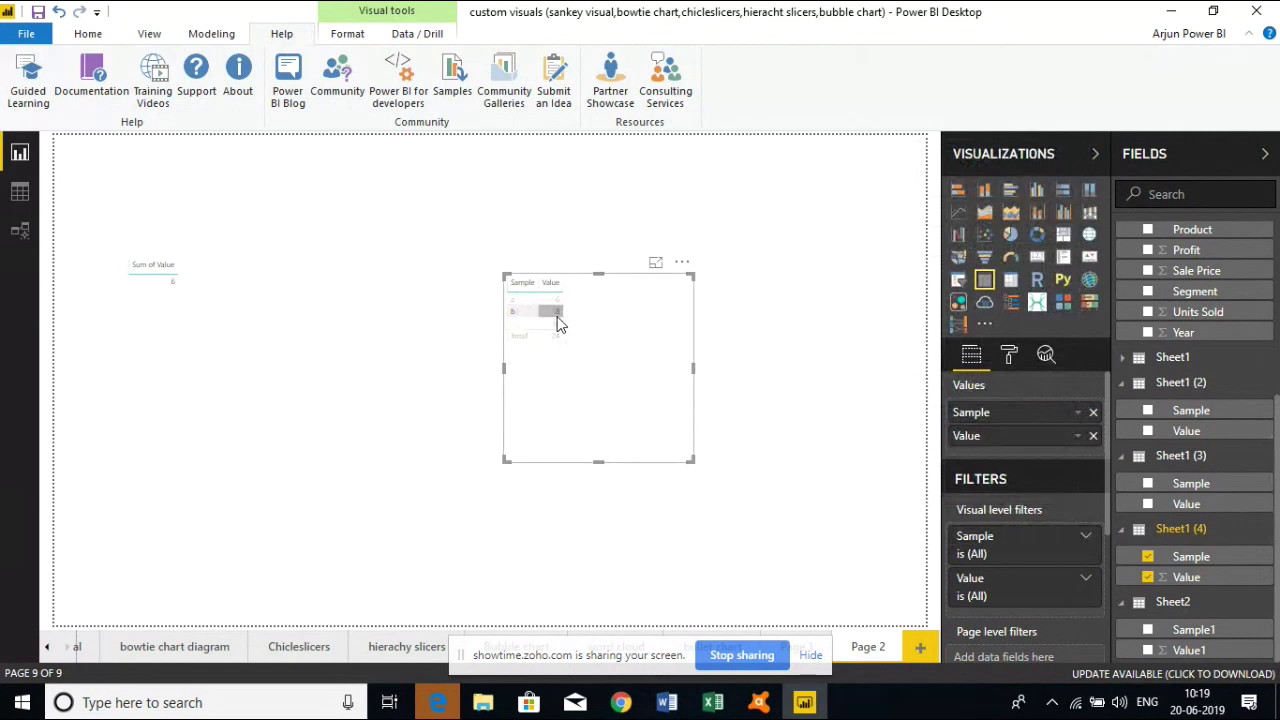
{"action": "left_click", "coordinate": [594, 366]}
Switch to the Test4 workbook in Excel and add row 8 with Sample a, Value 10 and row 9 with Sample b, Value 20
{"action": "left_click", "coordinate": [713, 702]}
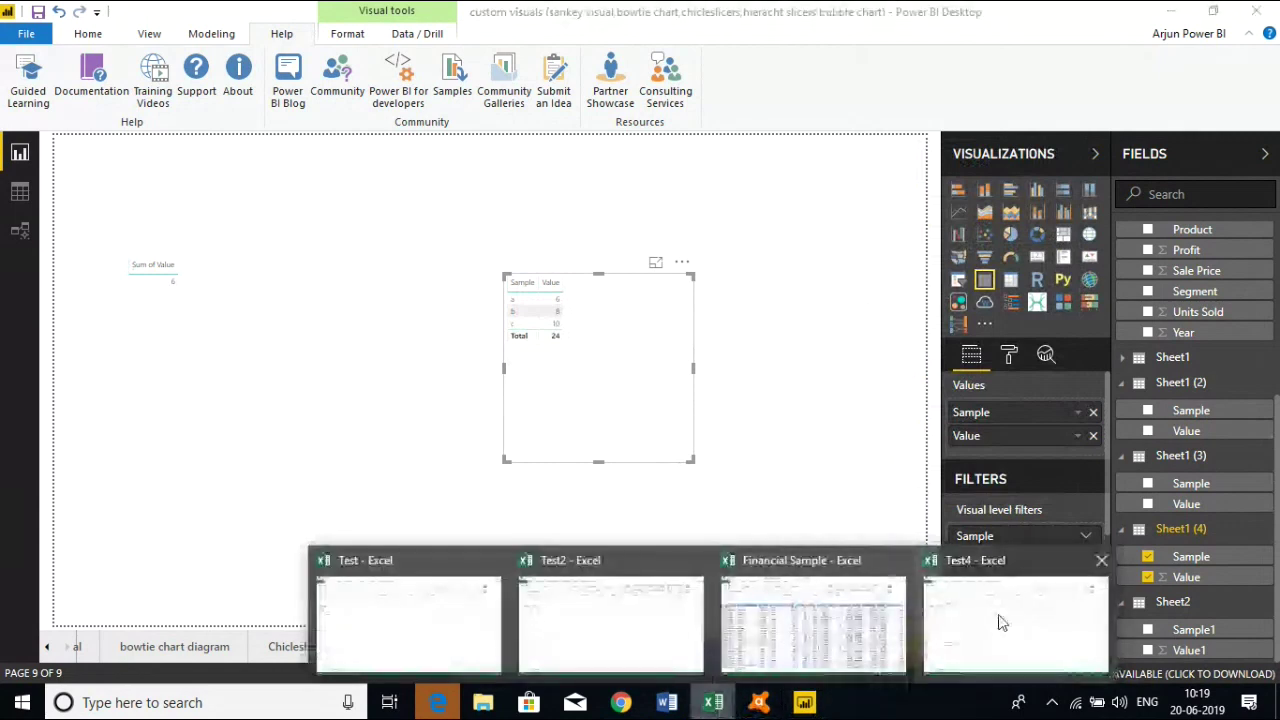
{"action": "left_click", "coordinate": [1000, 622]}
{"action": "left_click", "coordinate": [53, 338]}
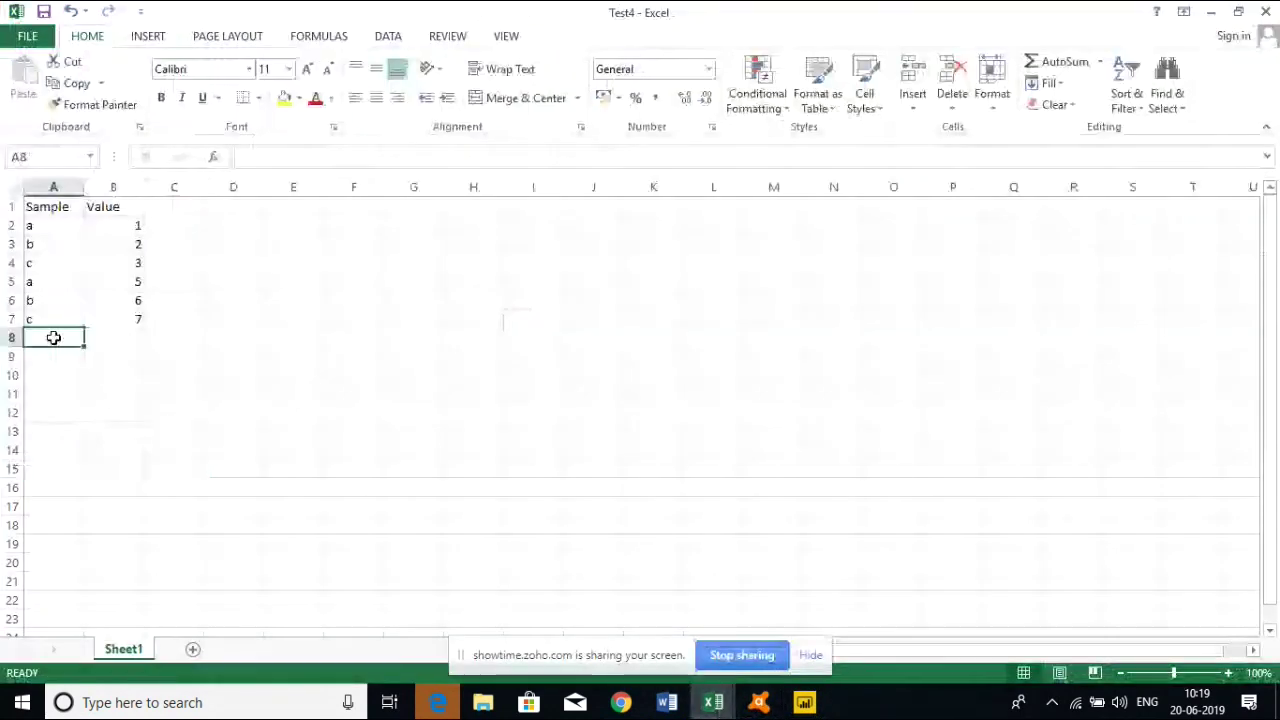
{"action": "type", "text": "a"}
{"action": "key", "text": "Tab"}
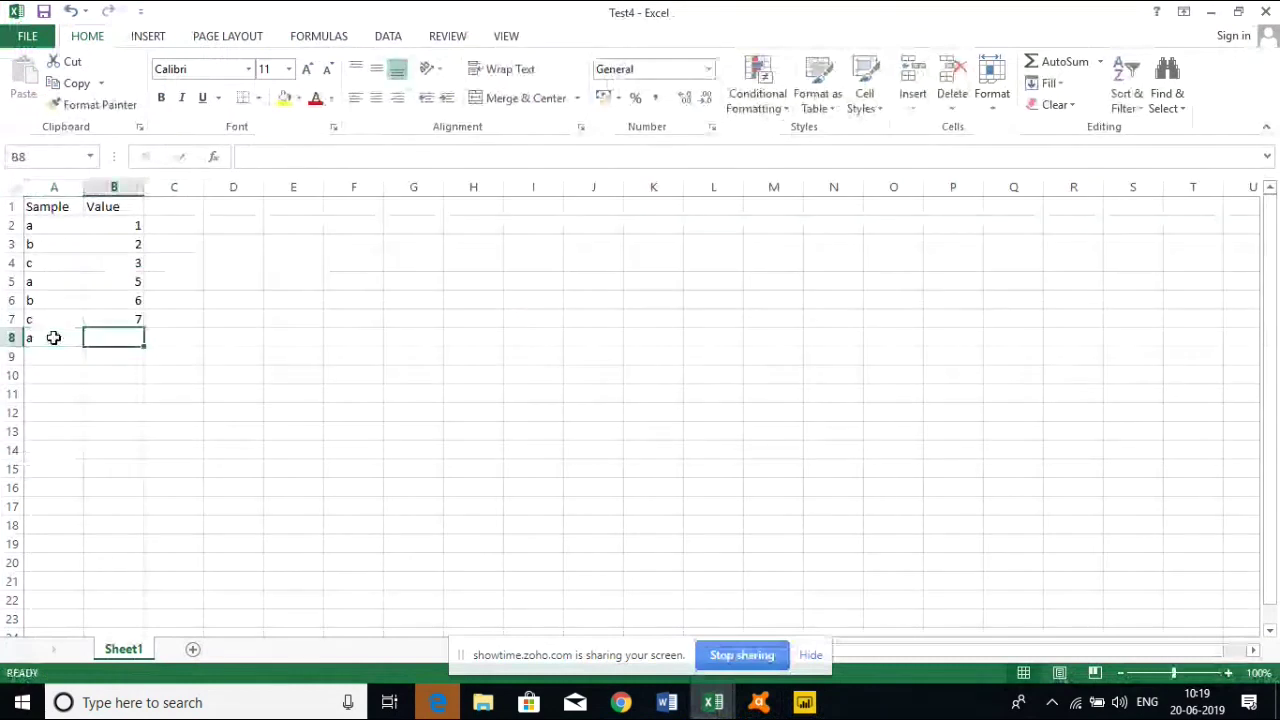
{"action": "type", "text": "10"}
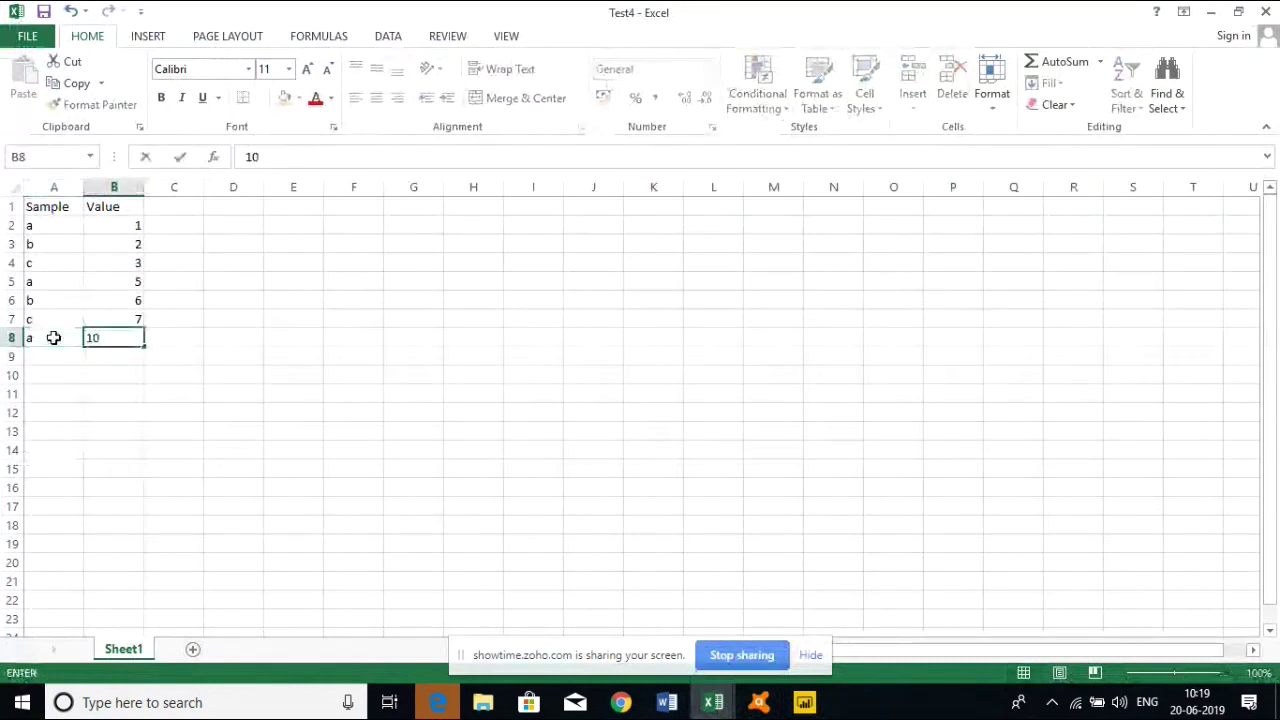
{"action": "key", "text": "Return"}
{"action": "type", "text": "b"}
{"action": "key", "text": "Tab"}
{"action": "type", "text": "20"}
{"action": "left_click", "coordinate": [106, 408]}
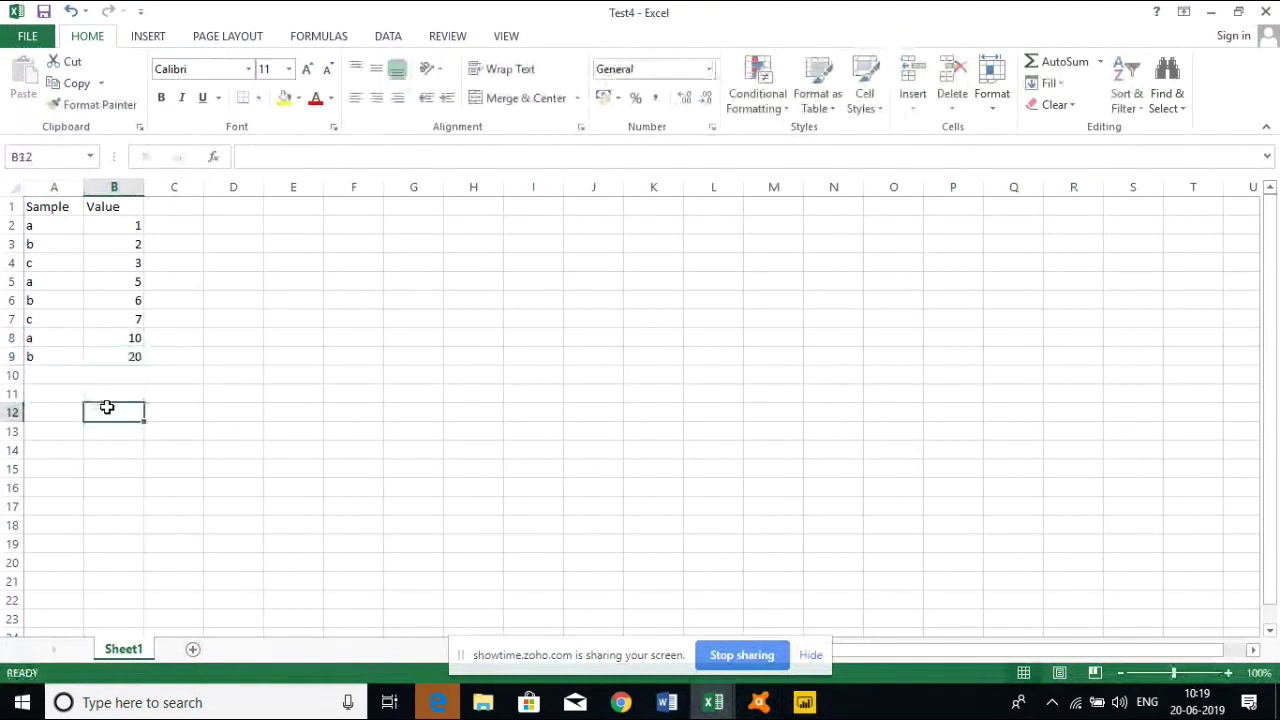
Enter the expected sum per Sample in A11:B13: a with 16, b with 28 and c with 10
{"action": "left_click", "coordinate": [43, 398]}
{"action": "type", "text": "a"}
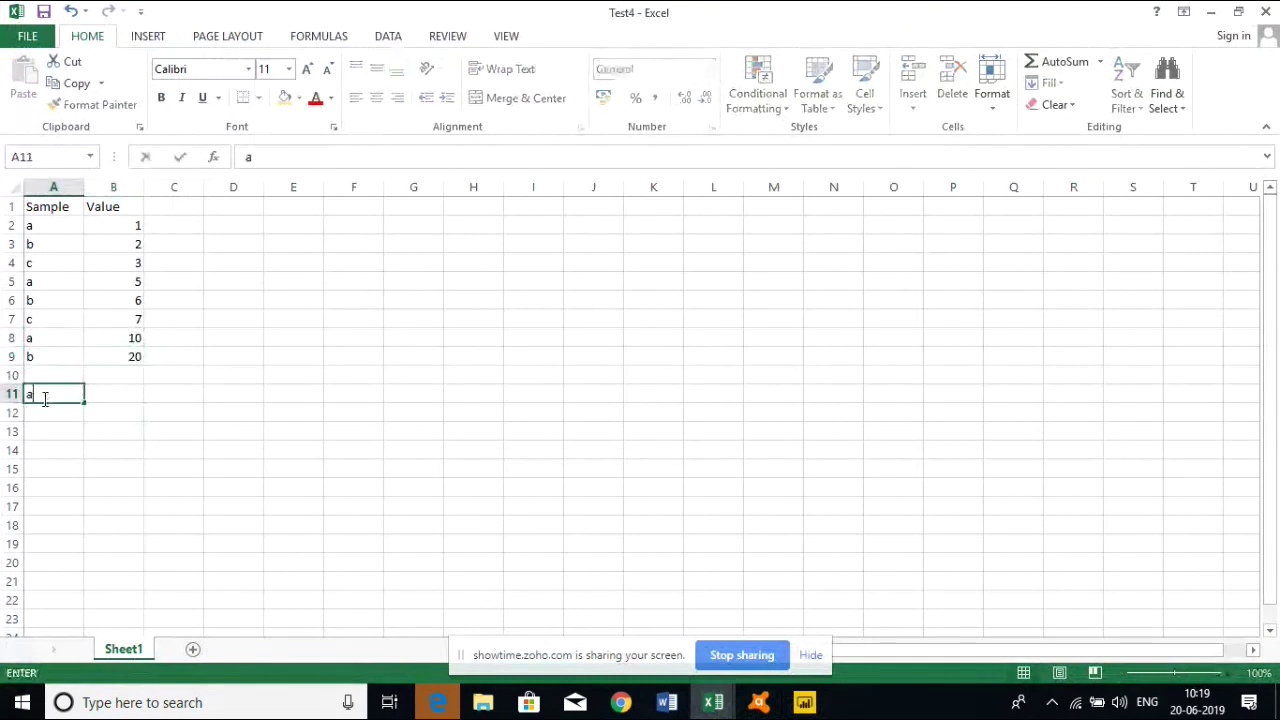
{"action": "key", "text": "Tab"}
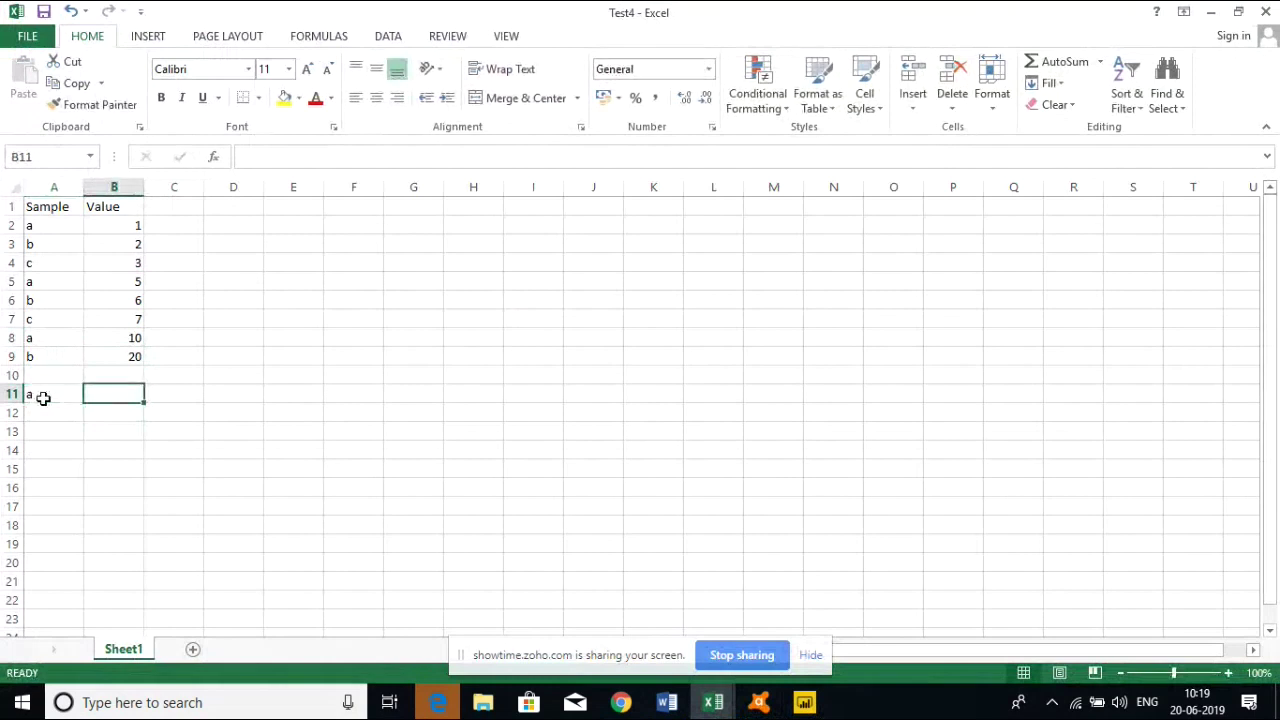
{"action": "type", "text": "16"}
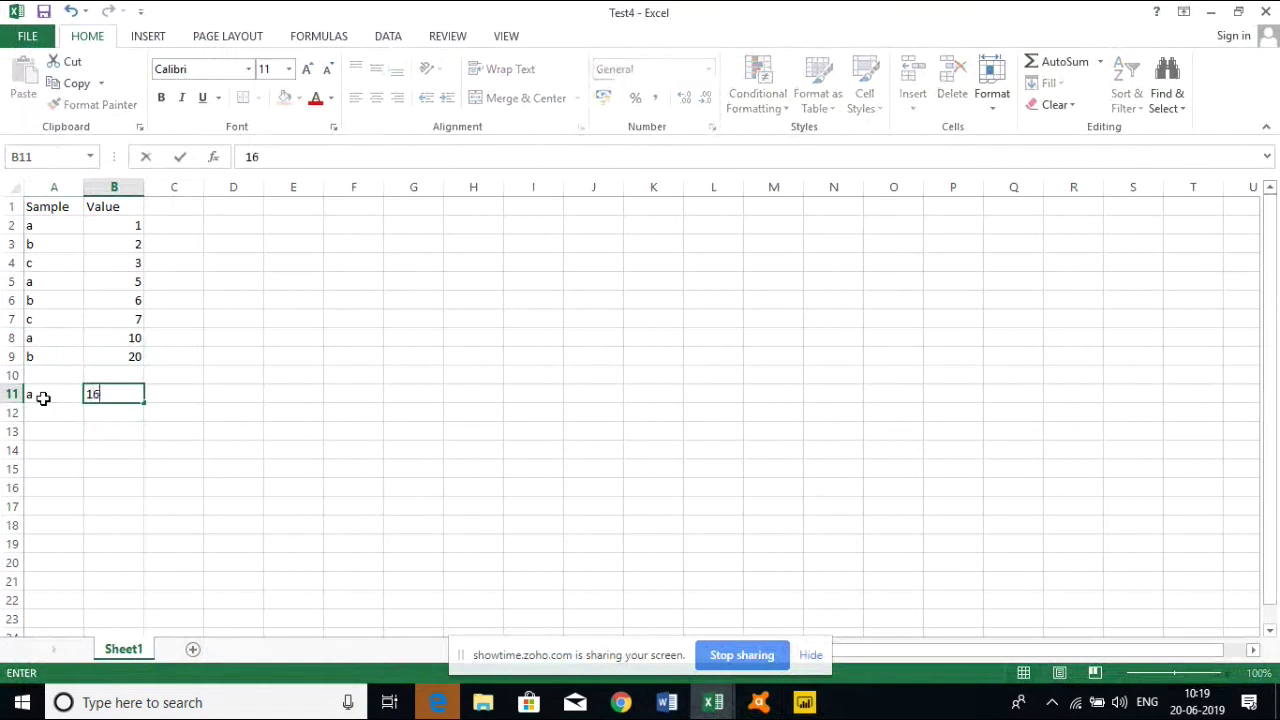
{"action": "key", "text": "Return"}
{"action": "type", "text": "b"}
{"action": "key", "text": "Tab"}
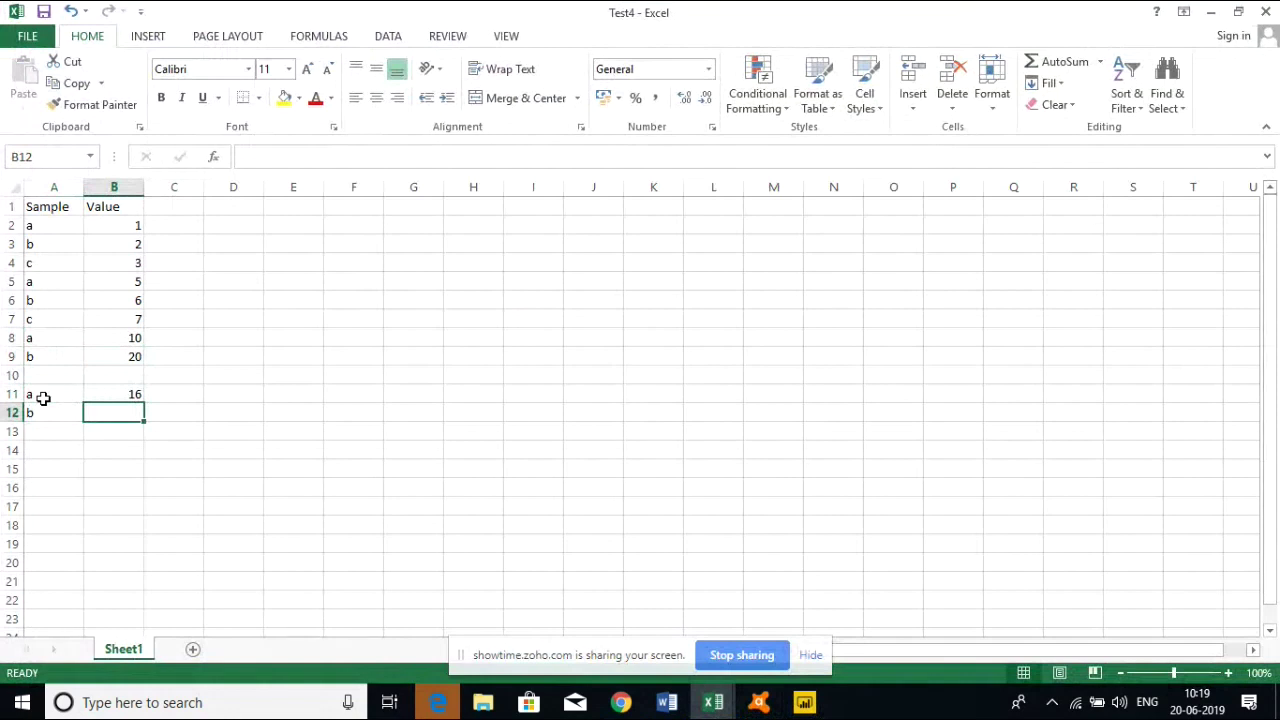
{"action": "type", "text": "28"}
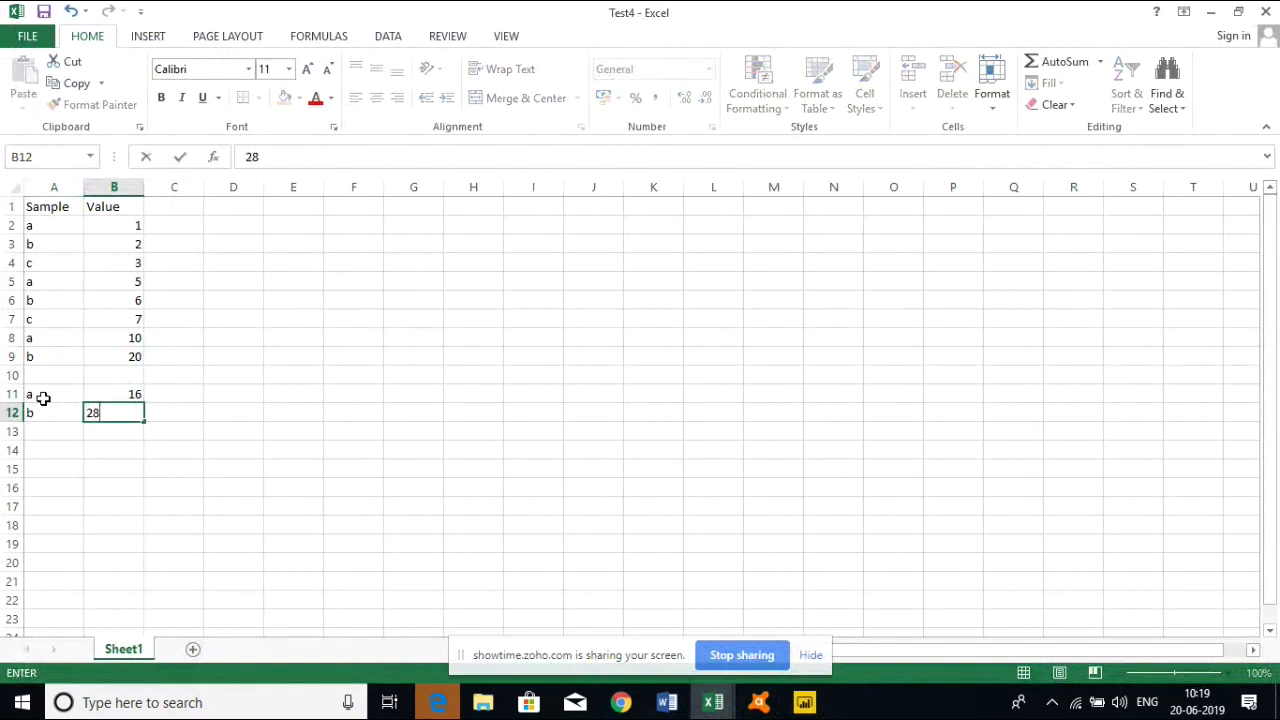
{"action": "key", "text": "Return"}
{"action": "type", "text": "c"}
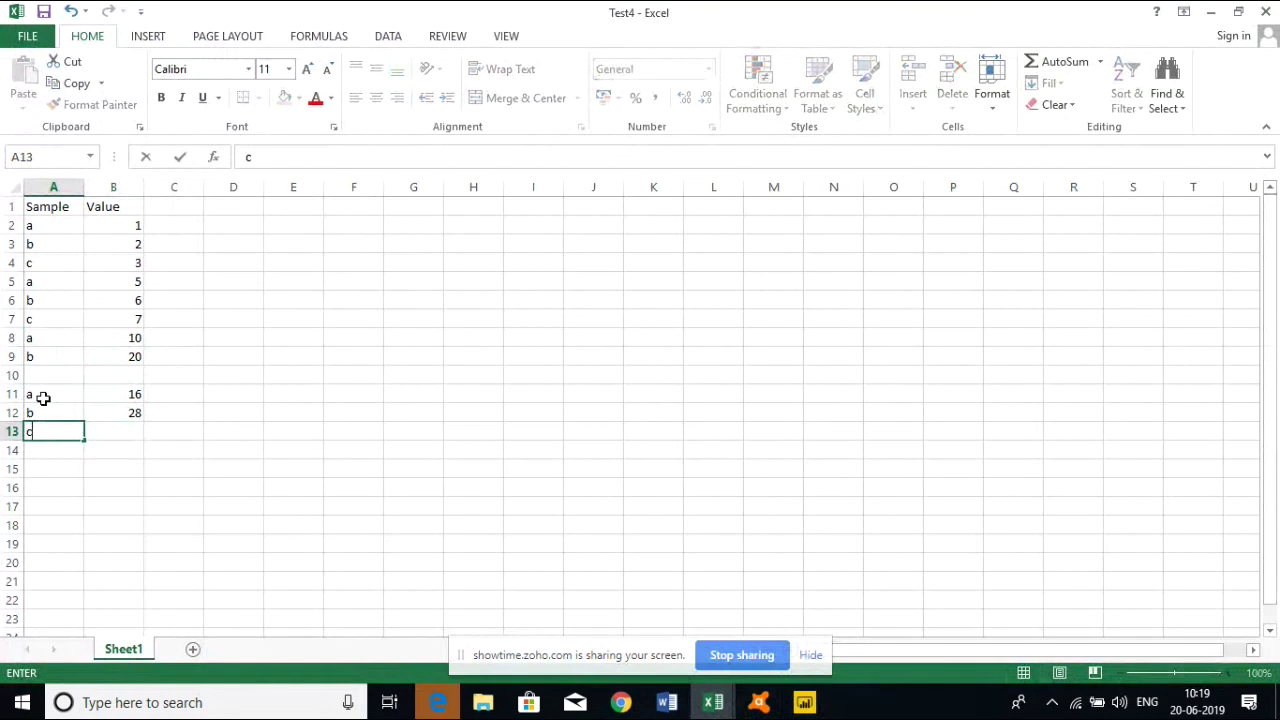
{"action": "key", "text": "Tab"}
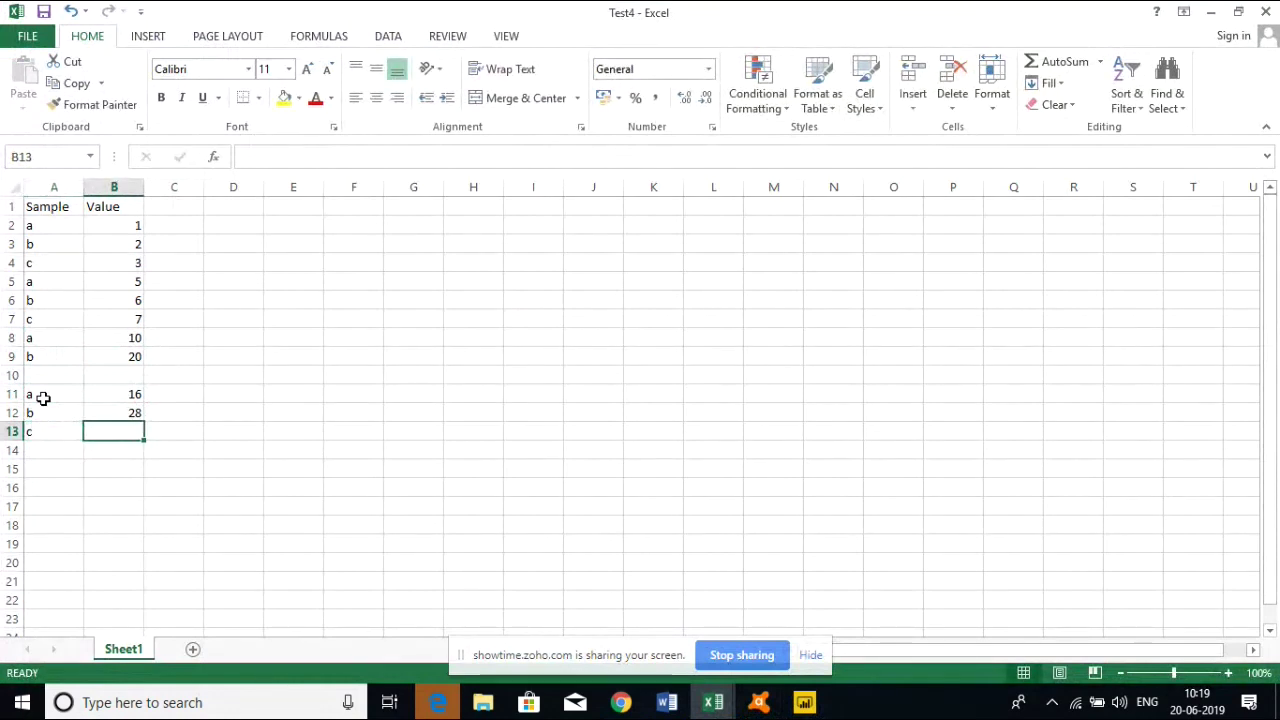
{"action": "type", "text": "10"}
{"action": "key", "text": "Return"}
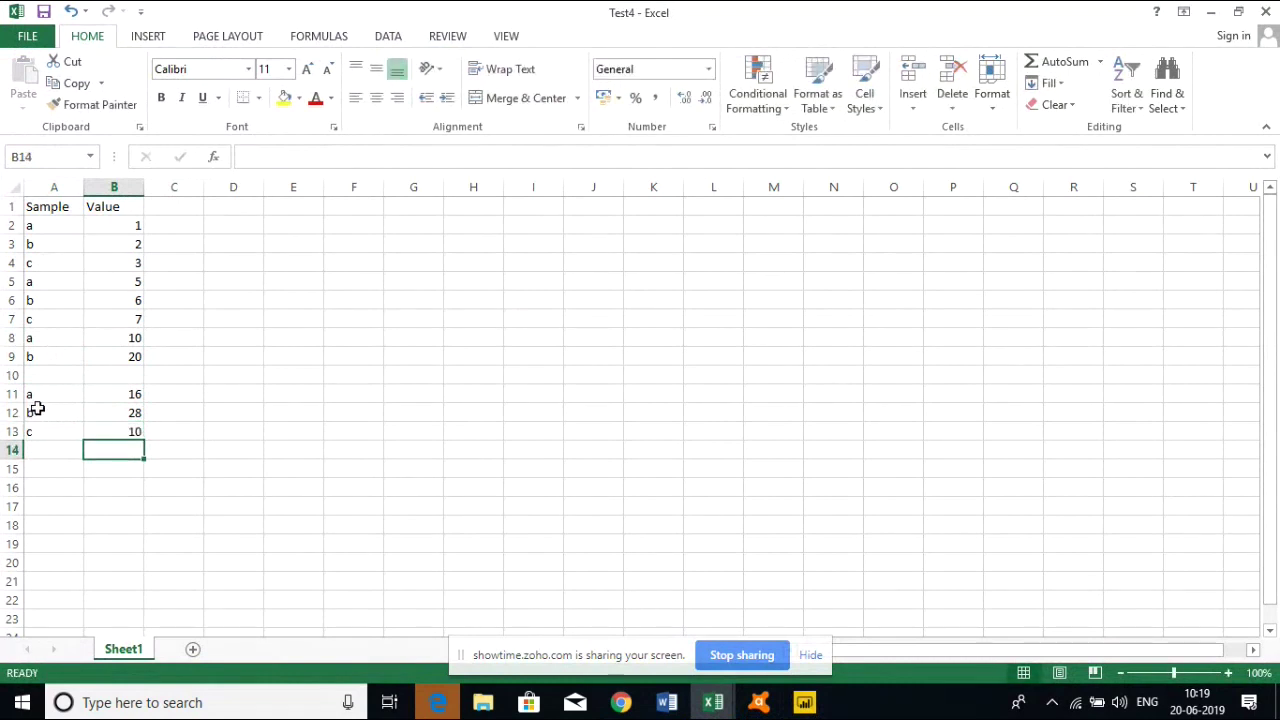
Clear the expected sums from cells A11:B13
{"action": "left_click_drag", "start_coordinate": [40, 397], "coordinate": [136, 430]}
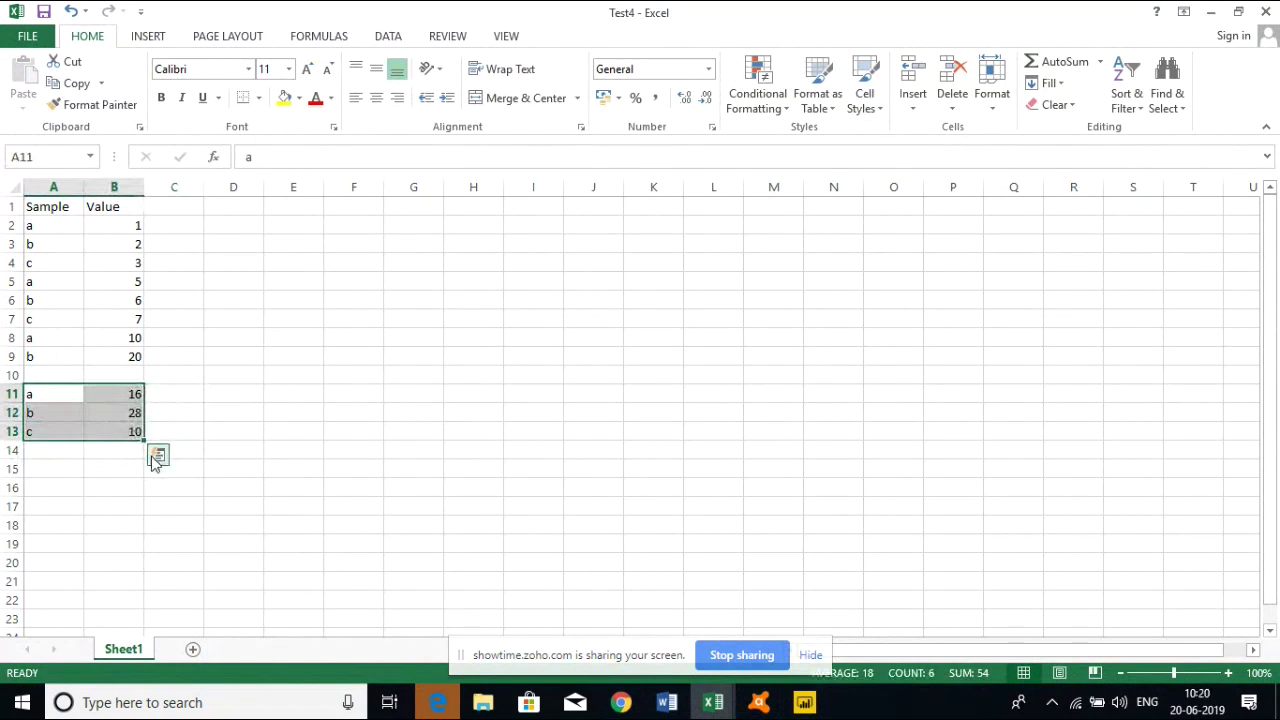
{"action": "key", "text": "Delete"}
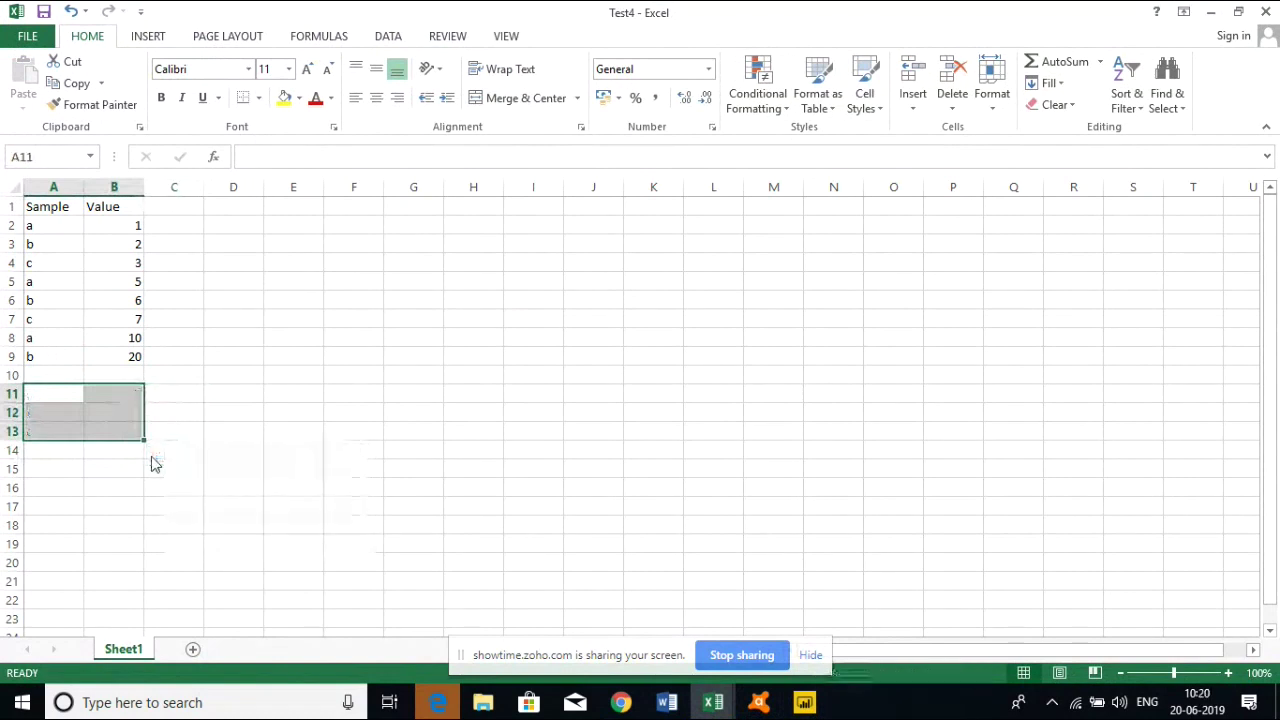
{"action": "left_click", "coordinate": [197, 450]}
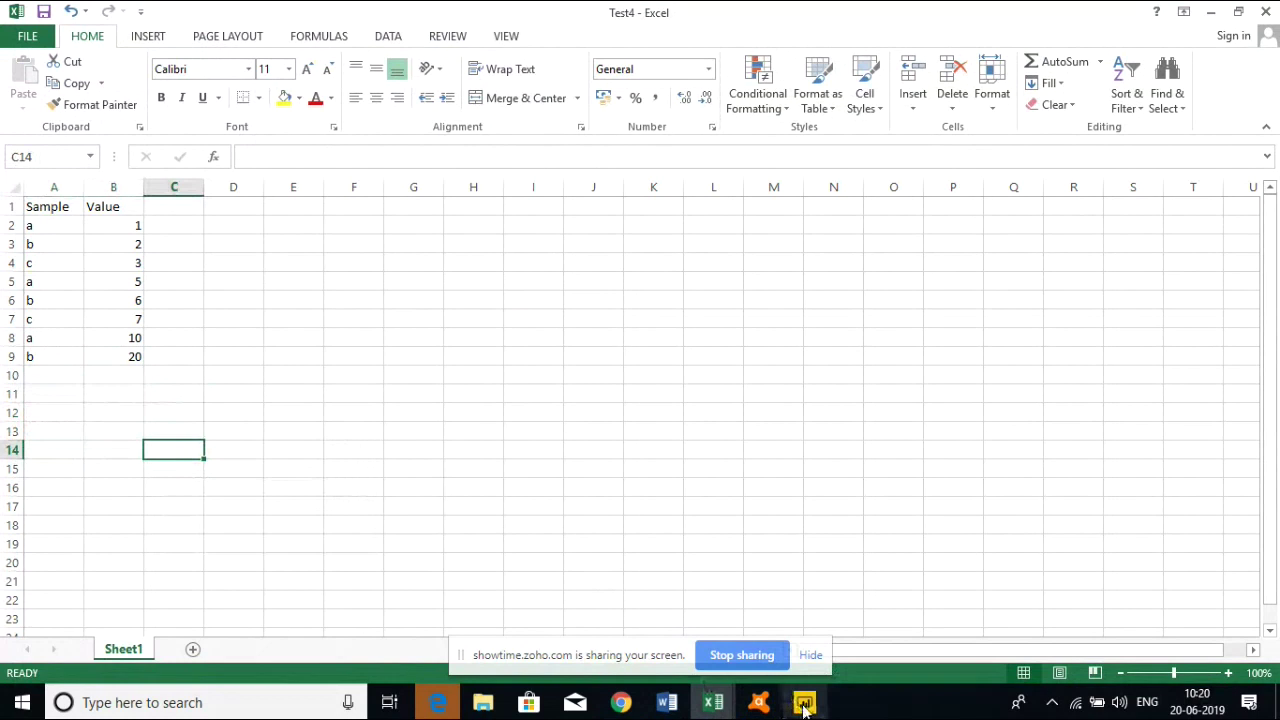
Switch to Document2 in Word and write "If Columns or Dimensions are Unique Then respective Measures are" below the data observations list
{"action": "left_click", "coordinate": [667, 702]}
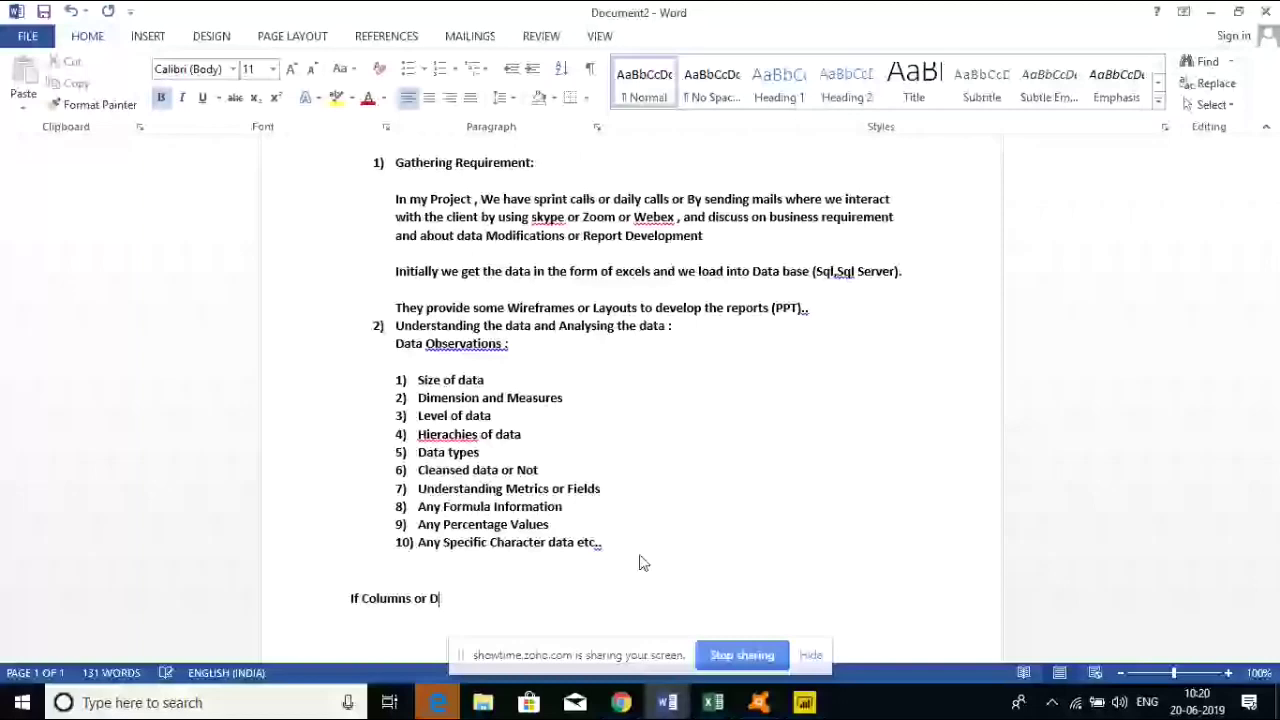
{"action": "type", "text": "imensions are Unique"}
{"action": "scroll", "coordinate": [620, 470], "scroll_direction": "down", "scroll_amount": 3}
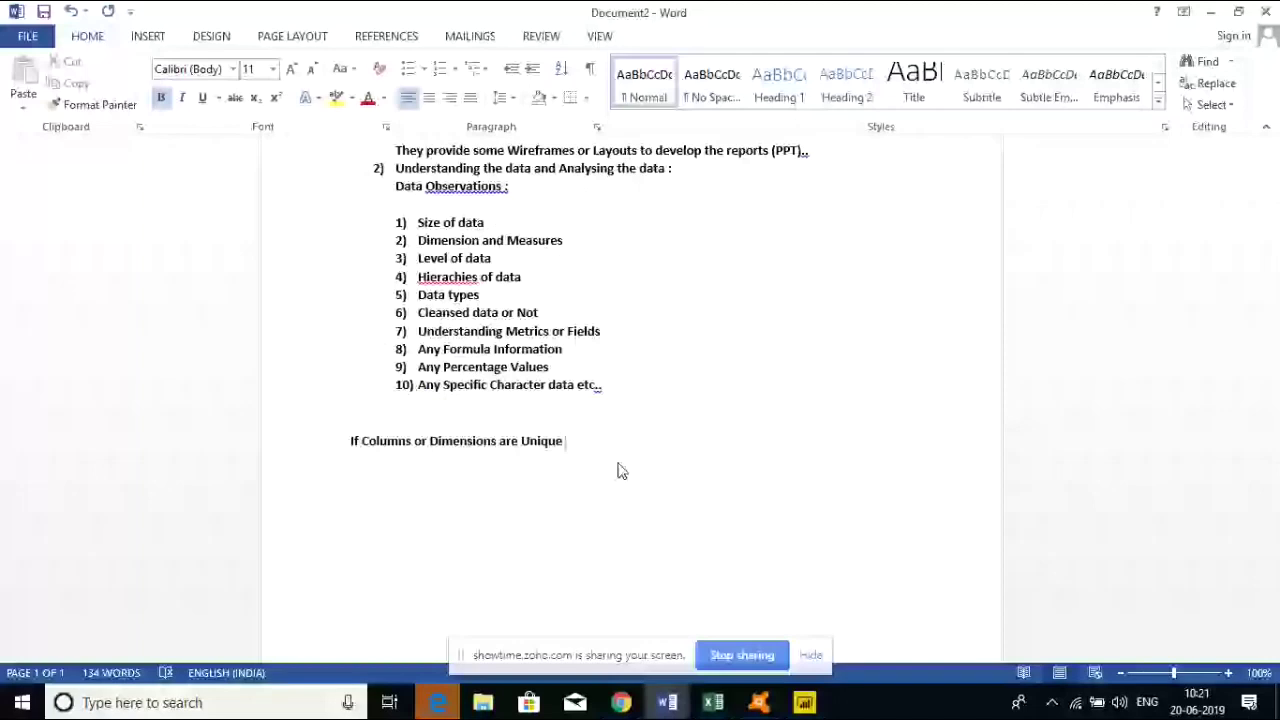
{"action": "type", "text": "Then respective Measures are"}
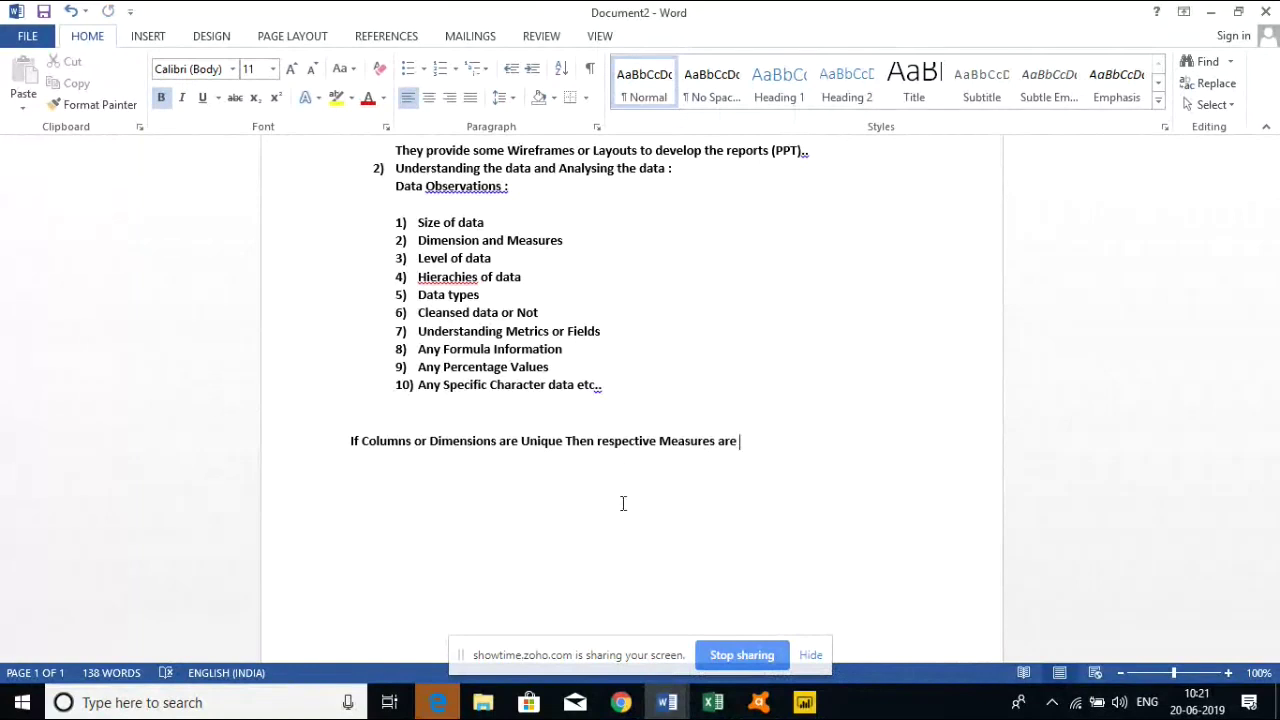
Switch to Power BI Desktop and review the aggregation options of the table's Value field without changing the selection
{"action": "left_click", "coordinate": [806, 703]}
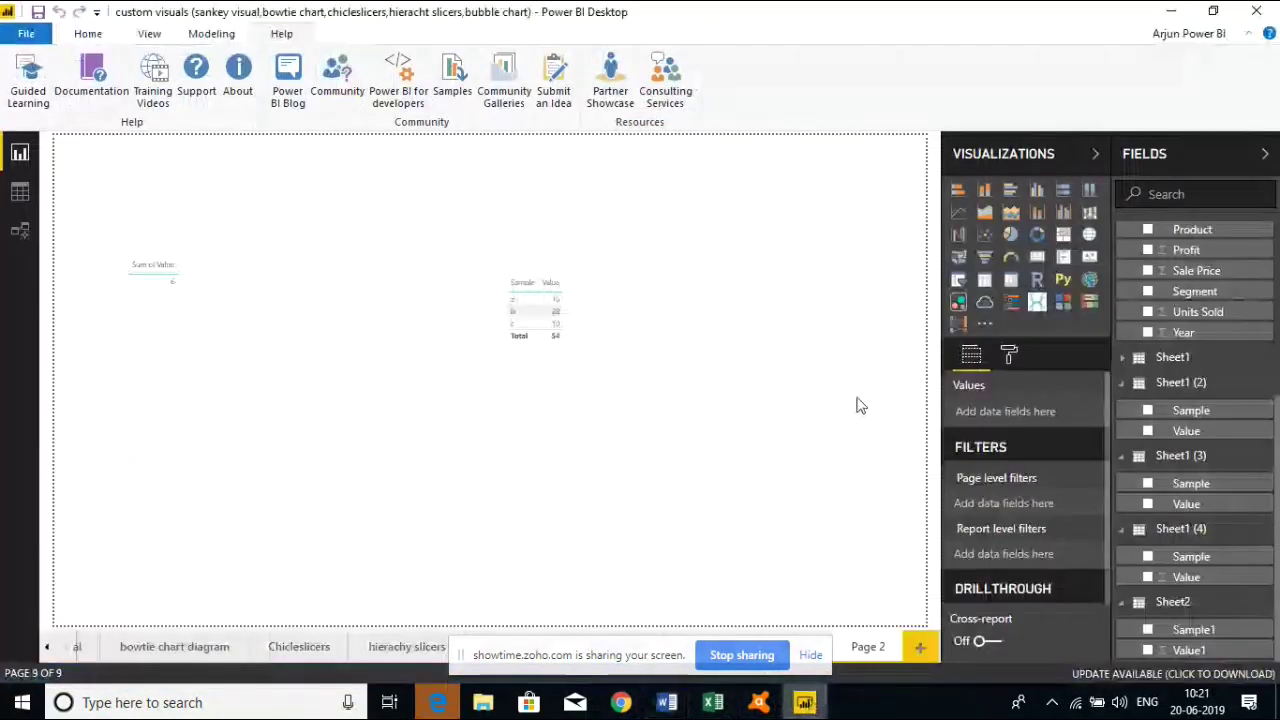
{"action": "left_click", "coordinate": [588, 378]}
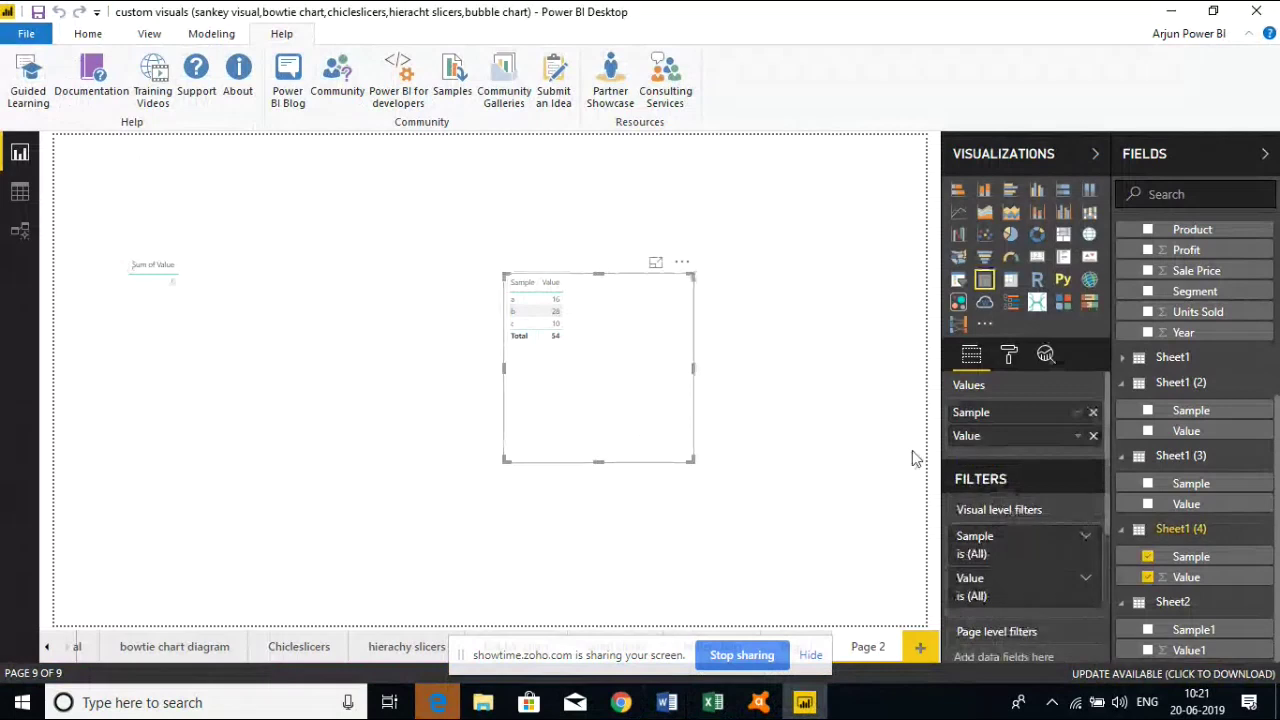
{"action": "left_click", "coordinate": [1079, 438]}
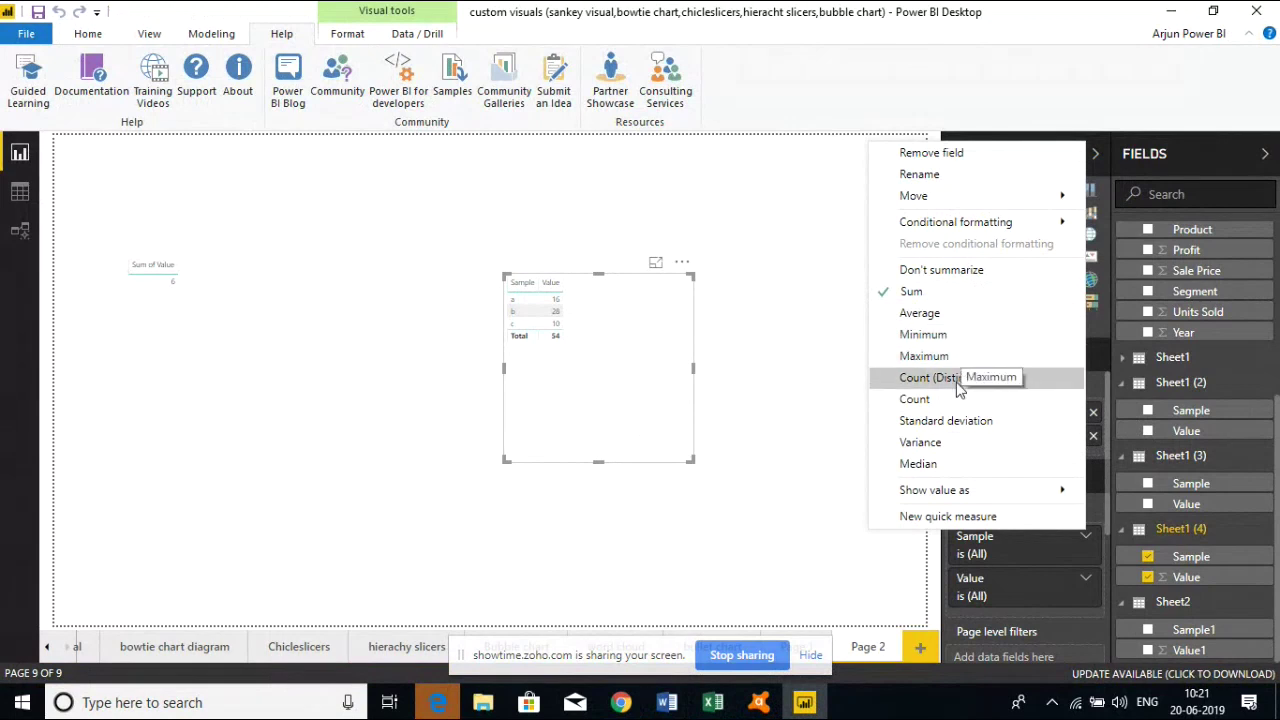
{"action": "mouse_move", "coordinate": [947, 497]}
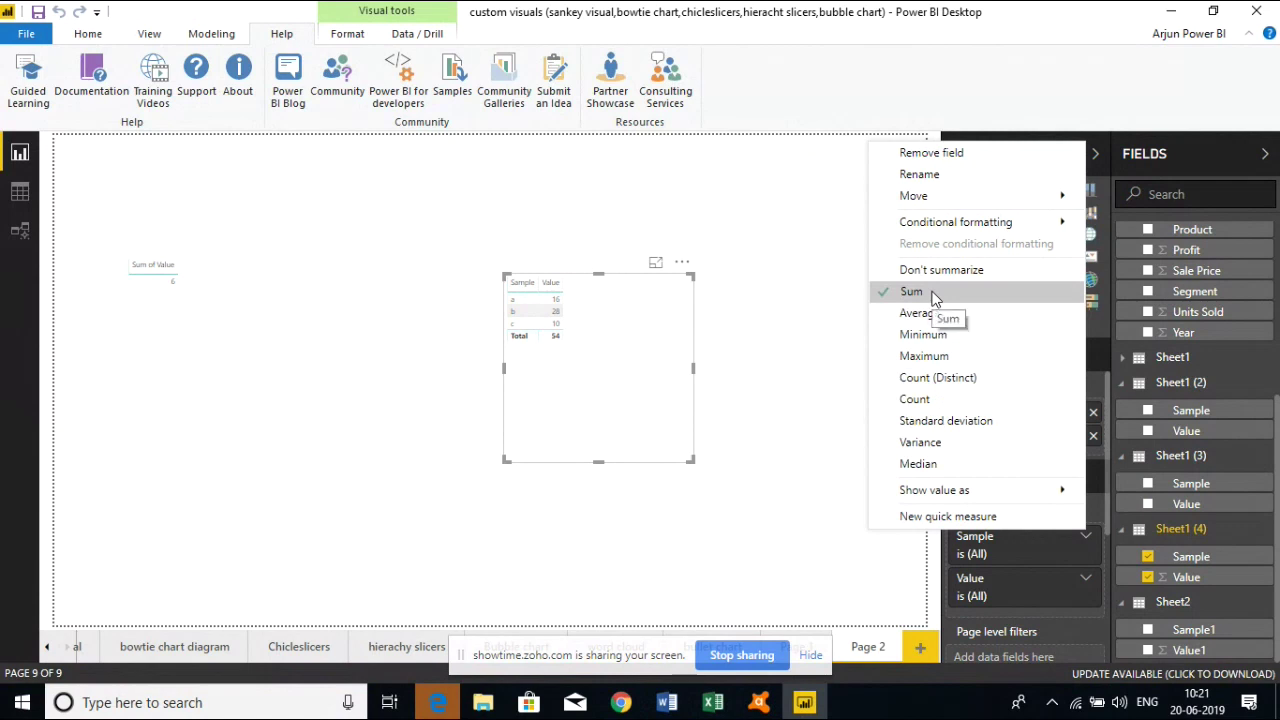
{"action": "left_click", "coordinate": [771, 355]}
Switch to Document2 in Word and complete the rule for unique dimensions with "Non Aggregated ( Don't Summarize)"
{"action": "left_click", "coordinate": [707, 706]}
{"action": "mouse_move", "coordinate": [667, 702]}
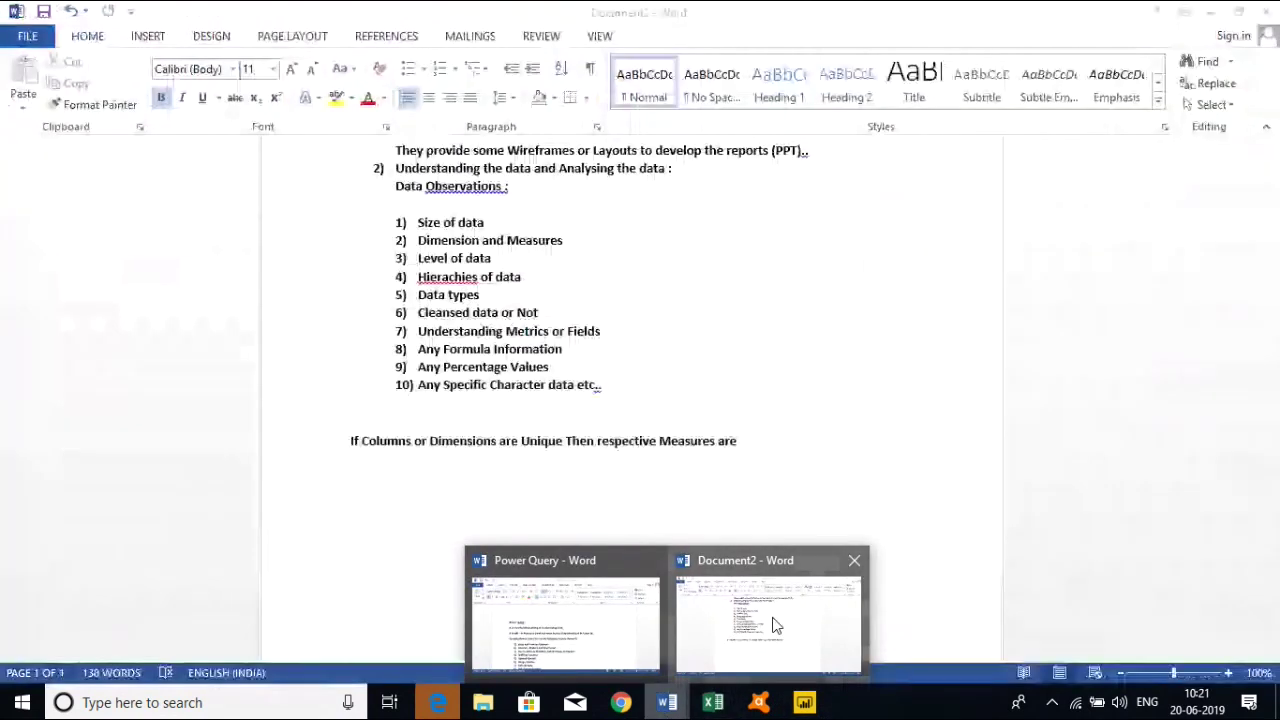
{"action": "left_click", "coordinate": [770, 616]}
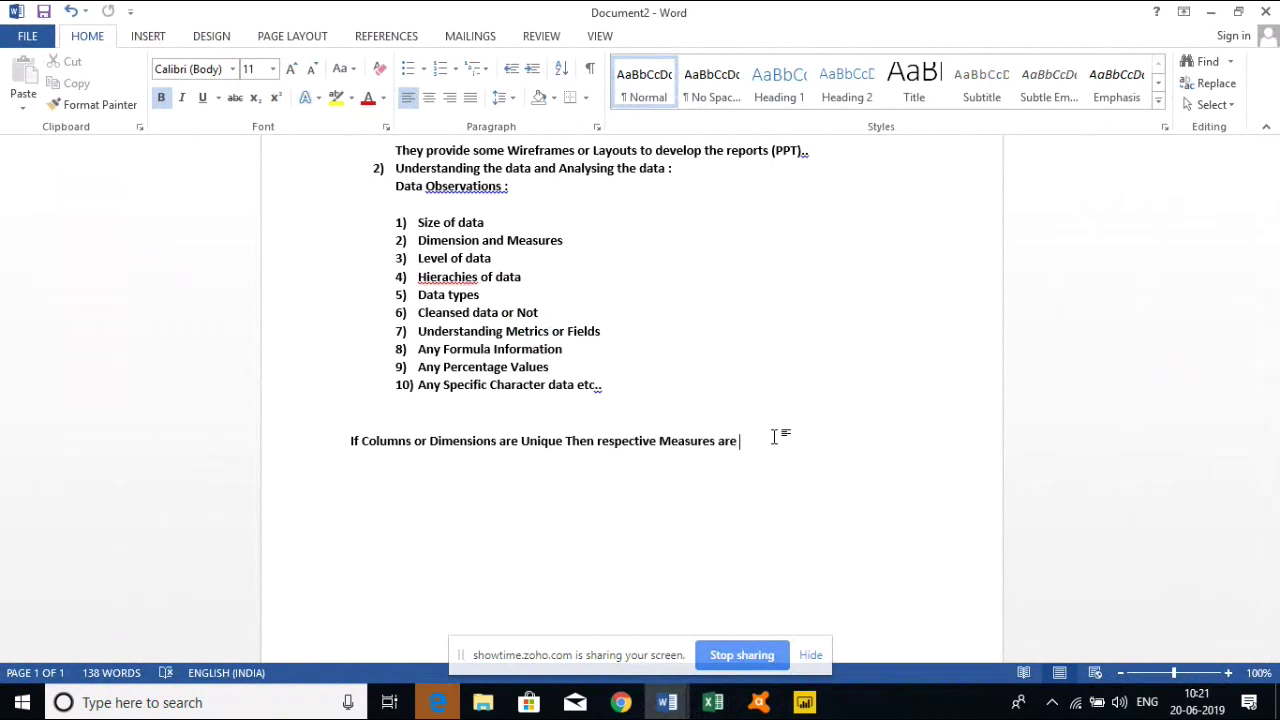
{"action": "type", "text": "Non Aggre"}
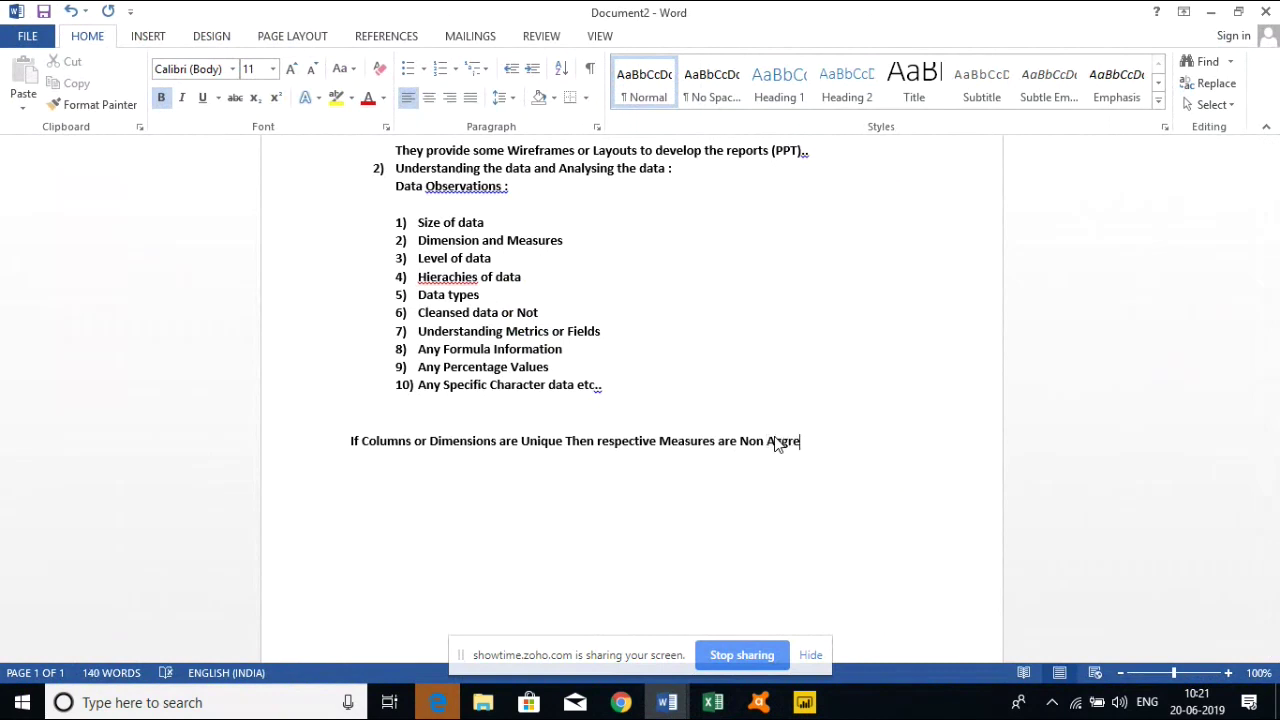
{"action": "type", "text": "gated"}
{"action": "type", "text": "("}
{"action": "type", "text": " Don"}
{"action": "key", "text": "BackSpace"}
{"action": "type", "text": "n't Summa"}
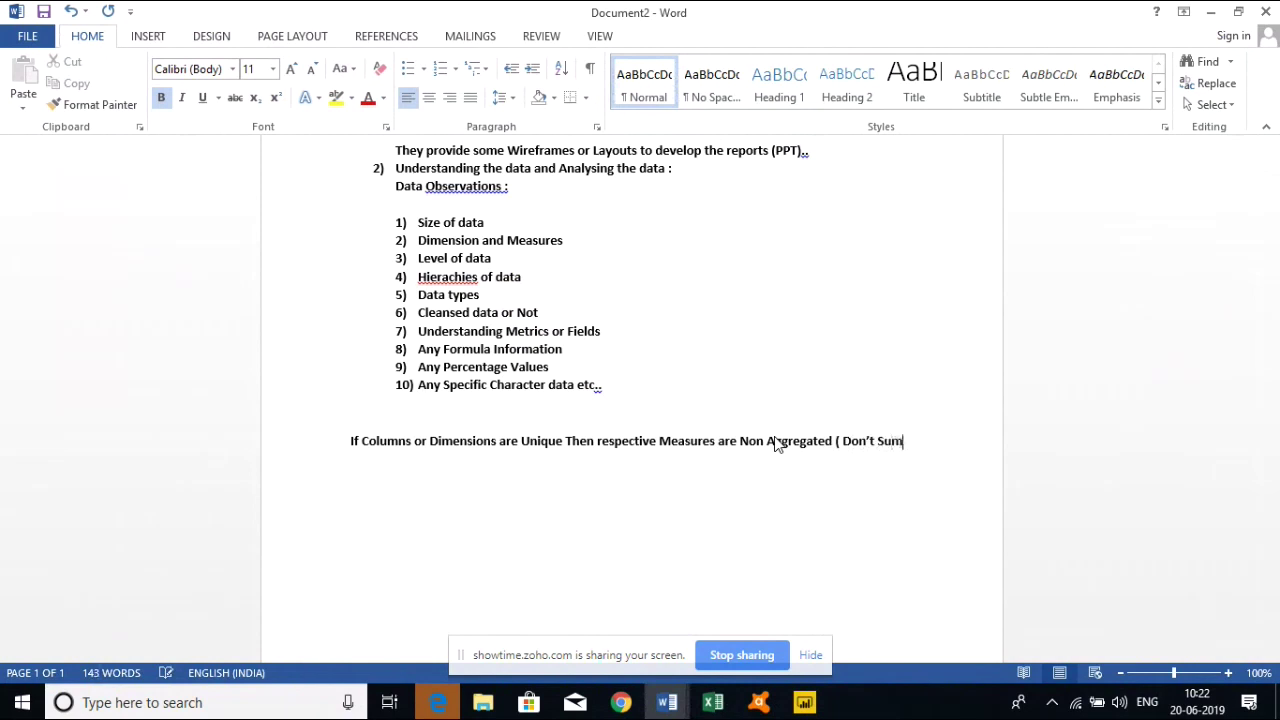
{"action": "type", "text": "ri"}
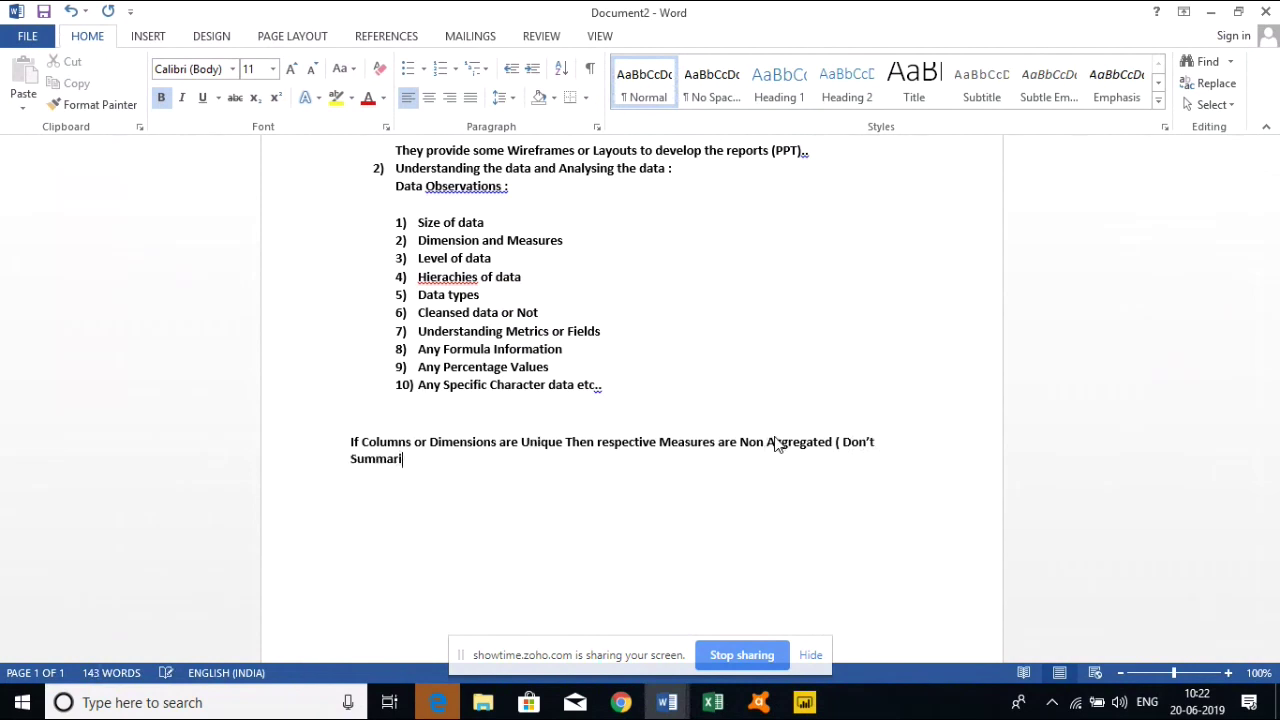
{"action": "type", "text": "ze)"}
Begin a second rule on a new line with "If Columns or Dimensions are Non Unique or having Duplicates then Respective"
{"action": "key", "text": "Return"}
{"action": "type", "text": "If Columns a"}
{"action": "key", "text": "BackSpace"}
{"action": "type", "text": "or "}
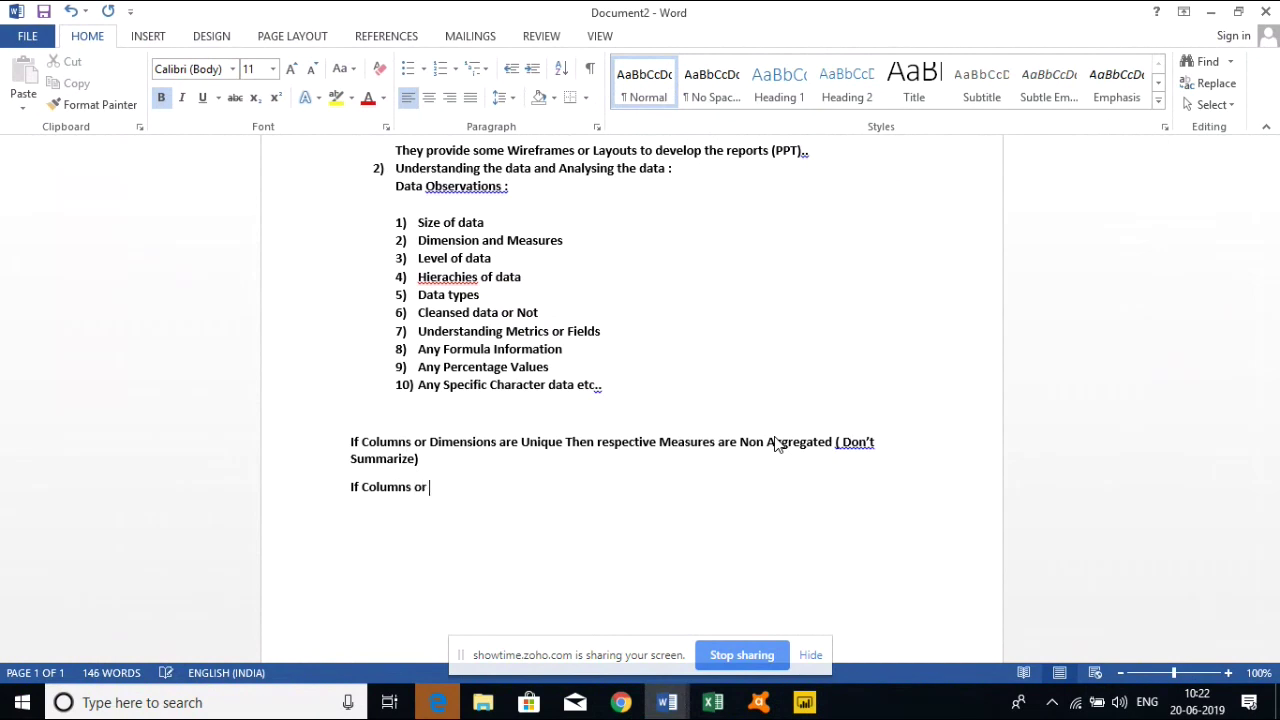
{"action": "type", "text": "DImensions are Non"}
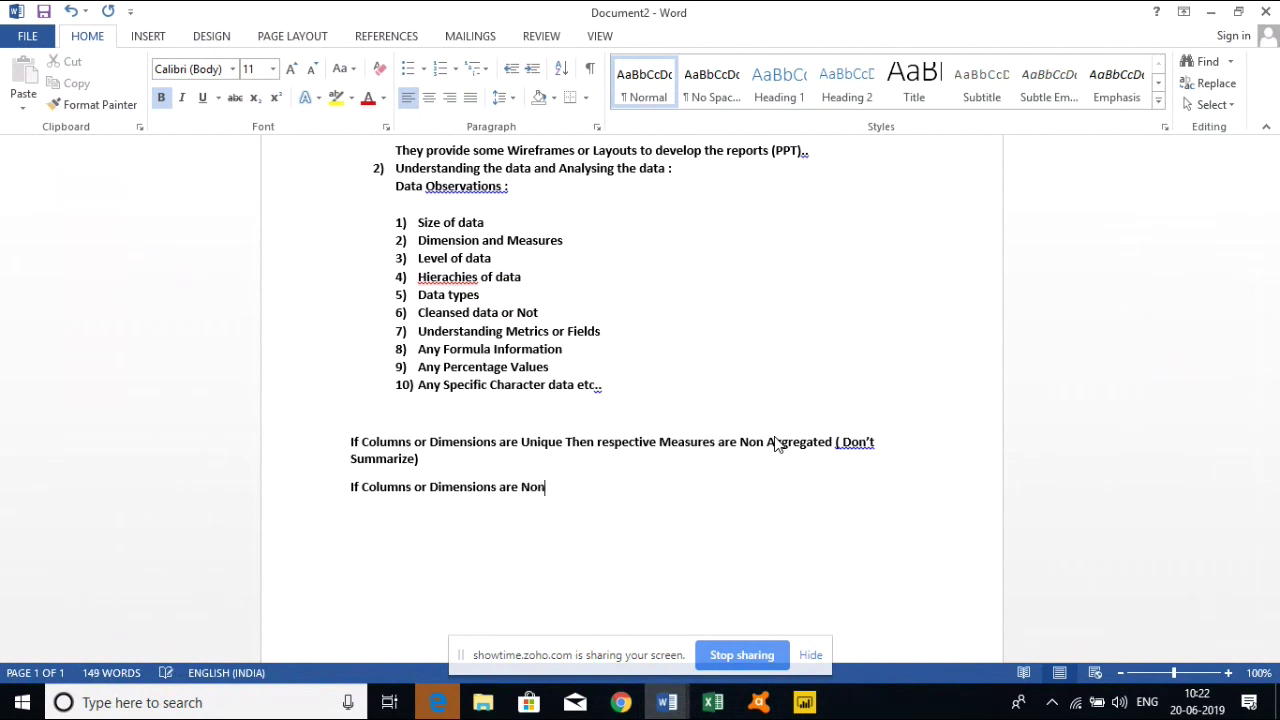
{"action": "type", "text": " Unique or hav"}
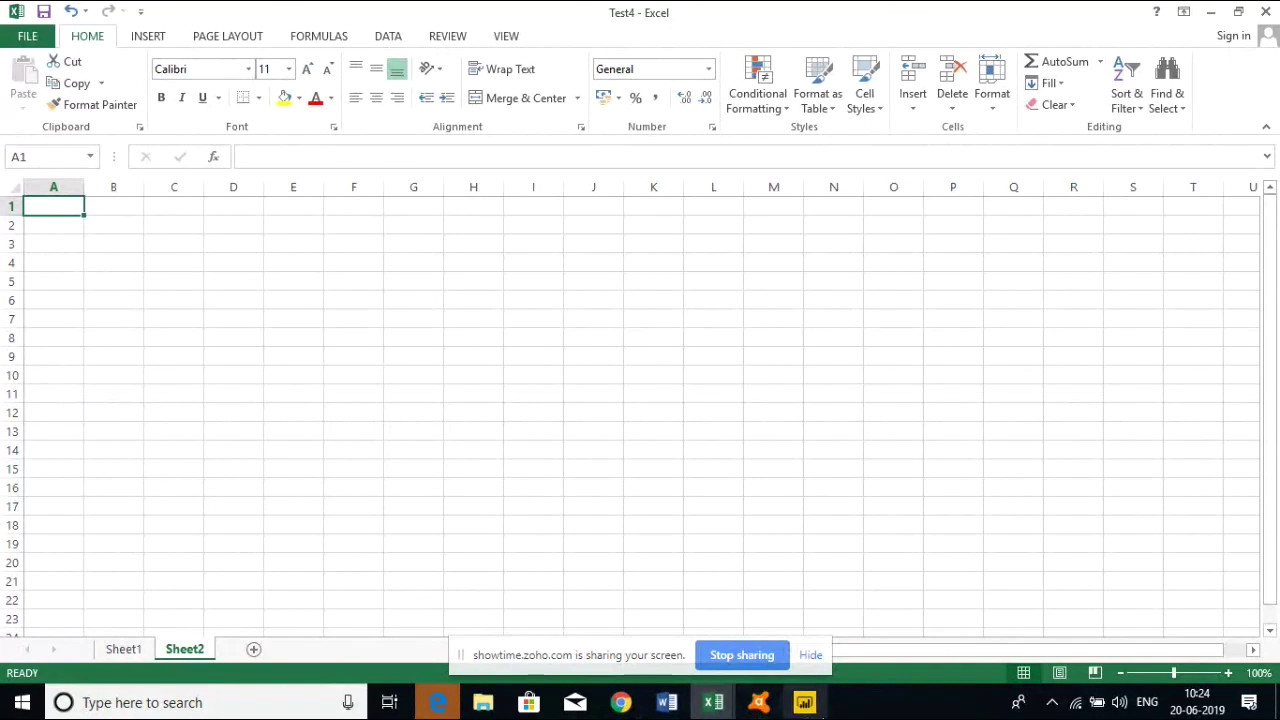
Switch to Power BI Desktop and look at the summed Sample and Value table on Page 2
{"action": "mouse_move", "coordinate": [805, 702]}
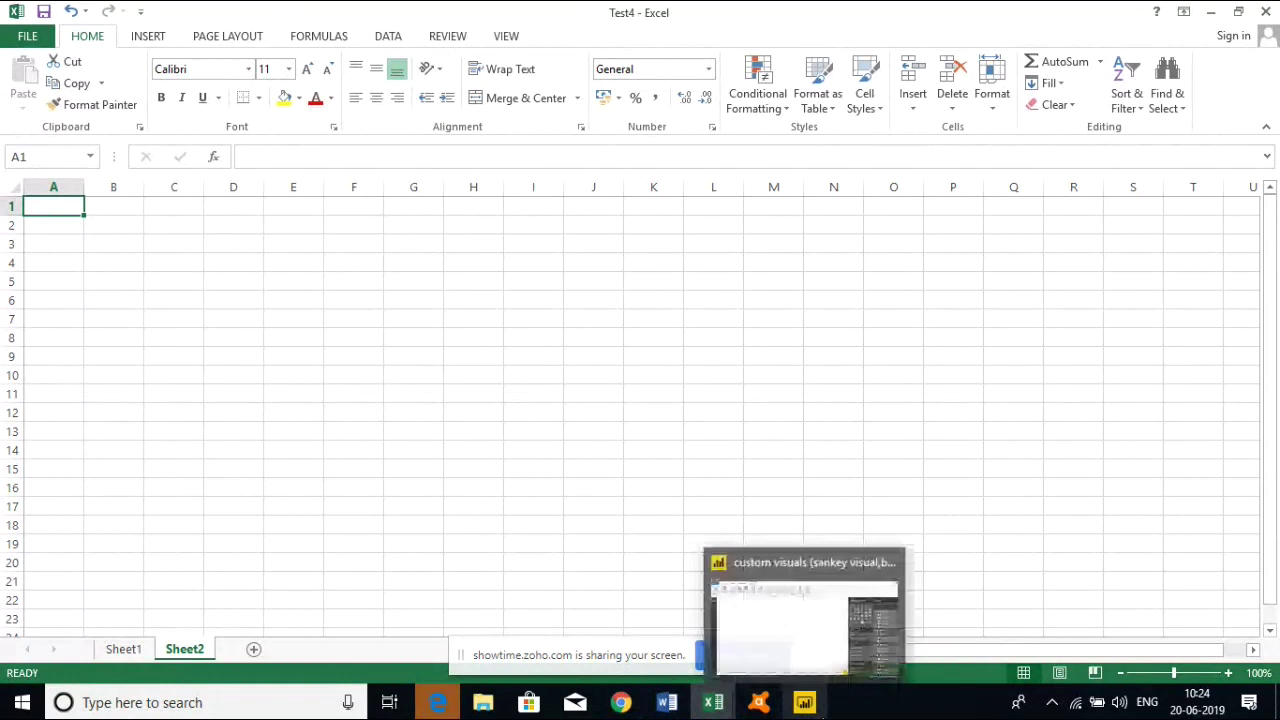
{"action": "left_click", "coordinate": [805, 625]}
{"action": "mouse_move", "coordinate": [757, 666]}
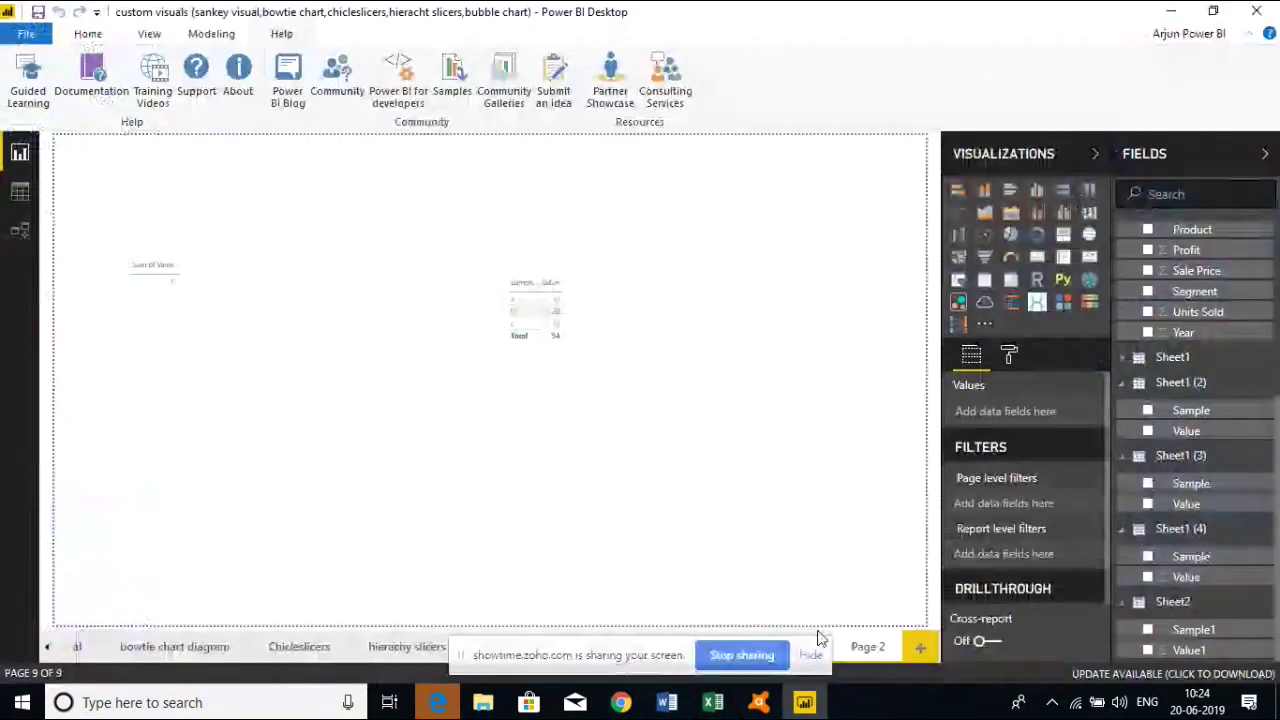
{"action": "key", "text": "alt+Tab"}
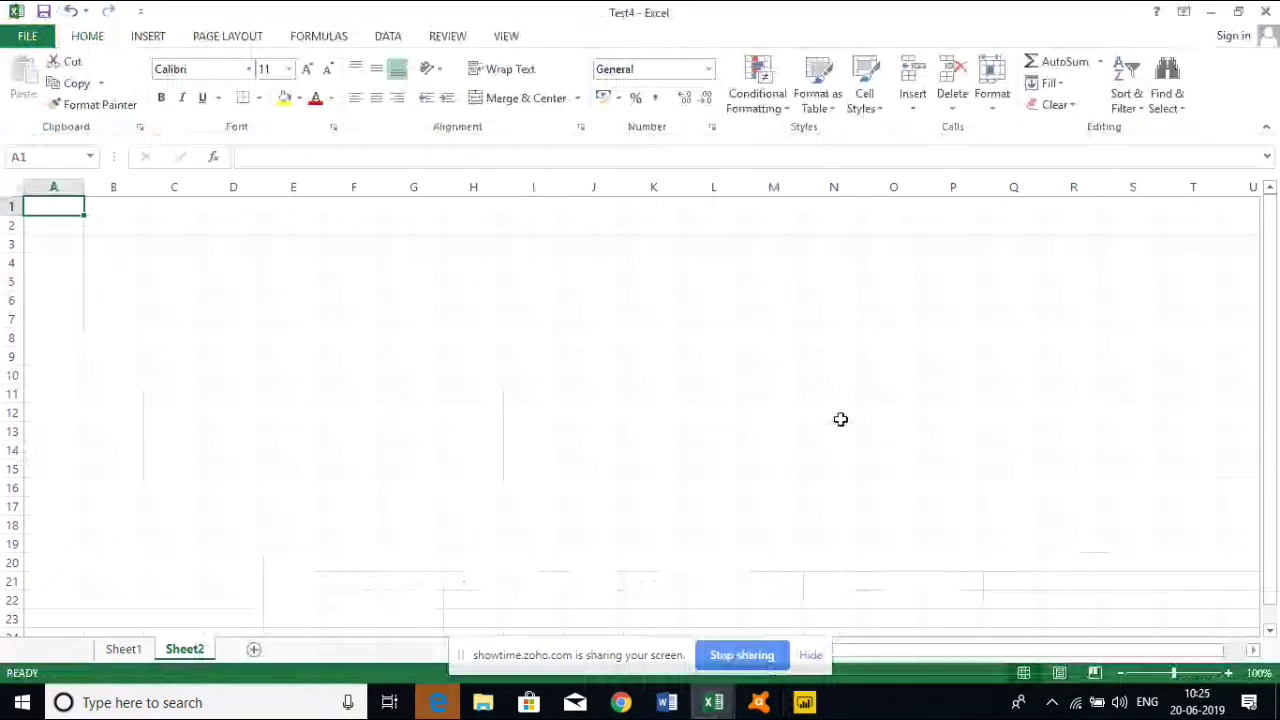
Return to Document2 in Word and complete the second rule with "Measures are Aggregatd ( Sum)"
{"action": "key", "text": "alt+Tab"}
{"action": "type", "text": "sur"}
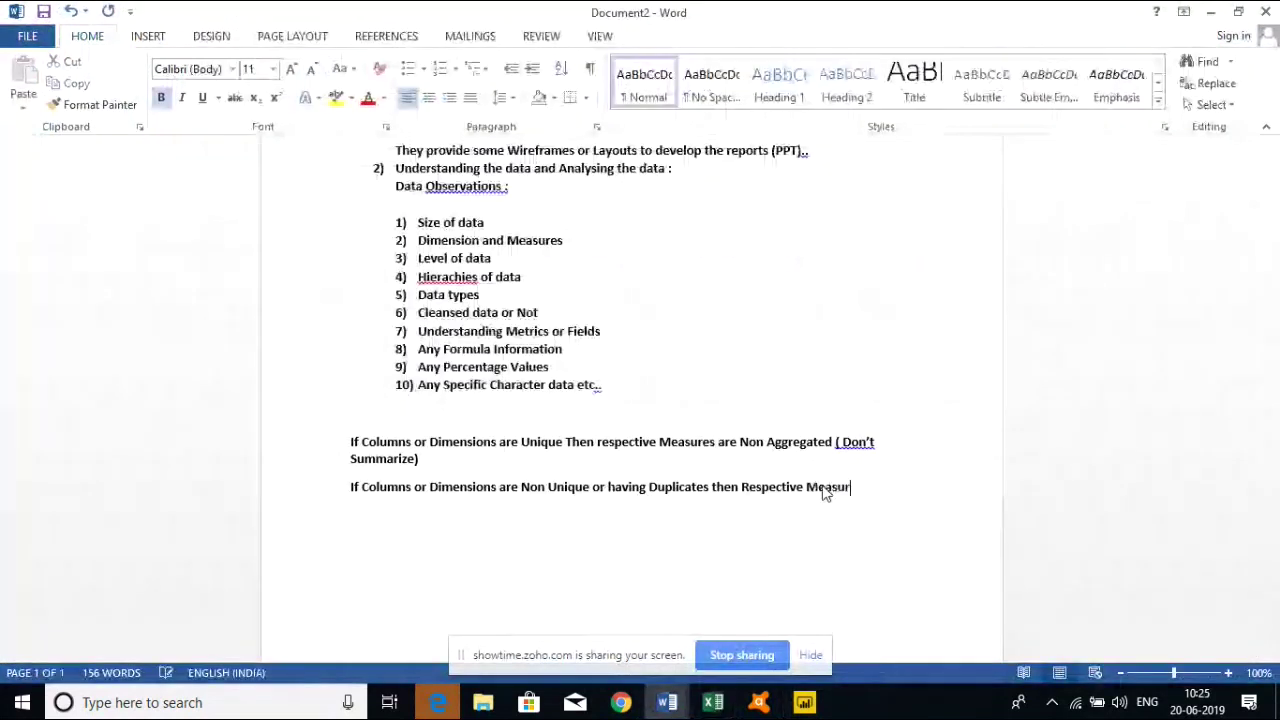
{"action": "type", "text": "es are"}
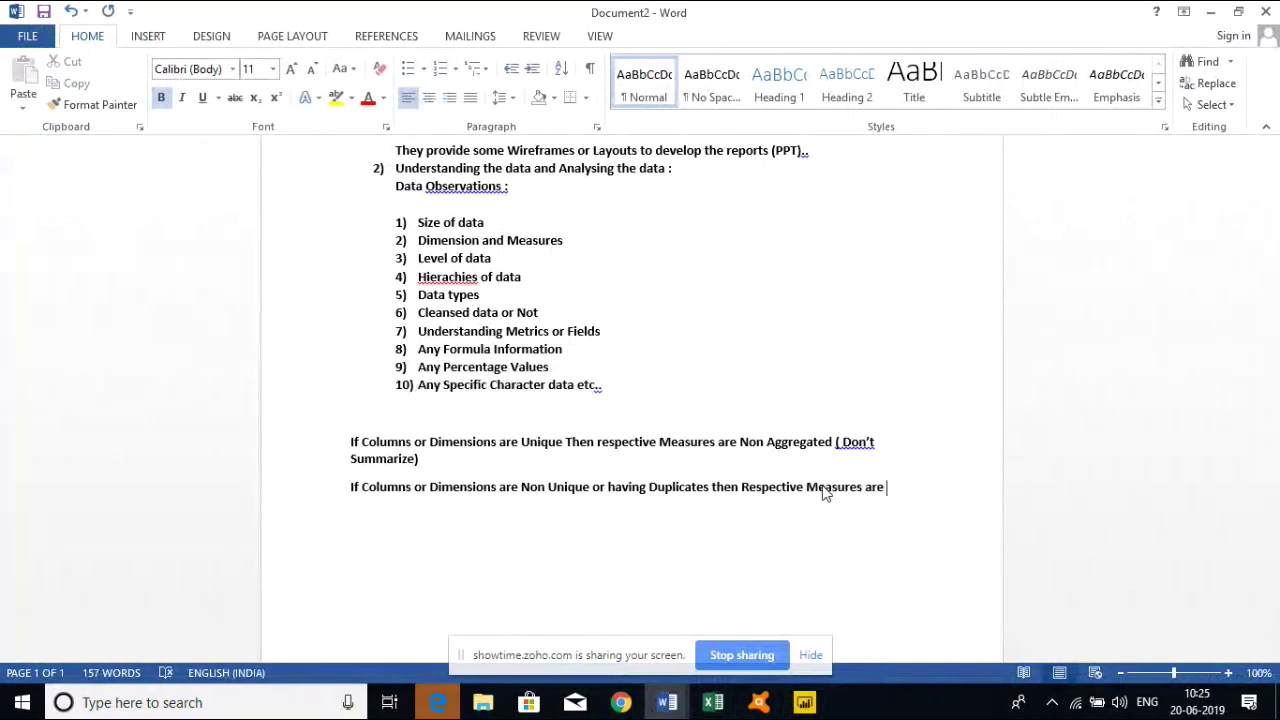
{"action": "type", "text": " Aggregatd "}
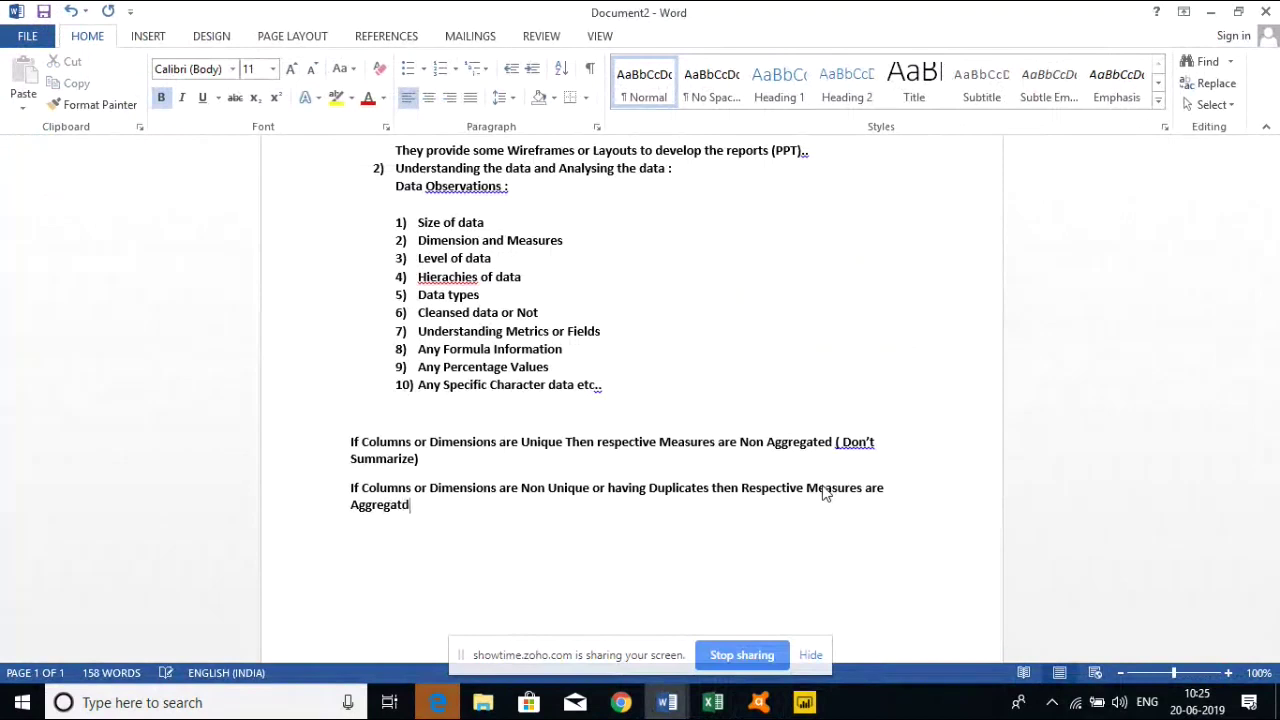
{"action": "type", "text": "( Sum)"}
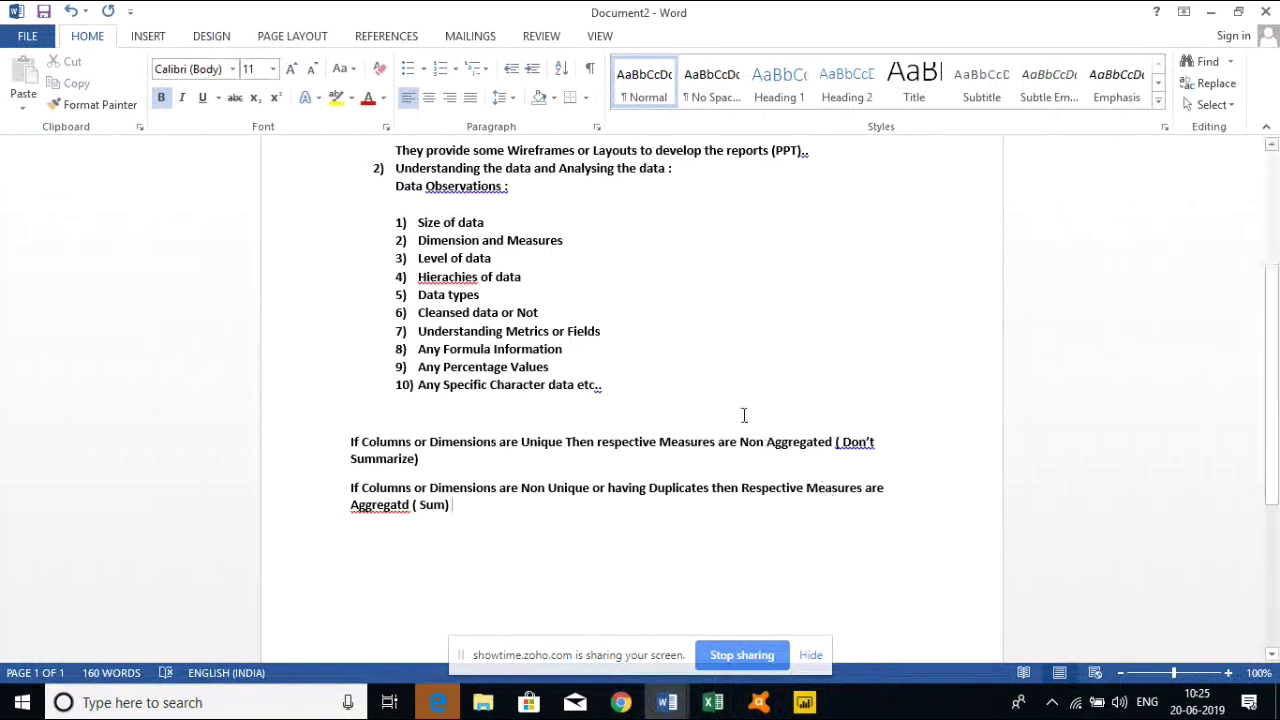
Add the heading "Level of Data :" on the empty line above the two aggregation rules
{"action": "left_click", "coordinate": [383, 419]}
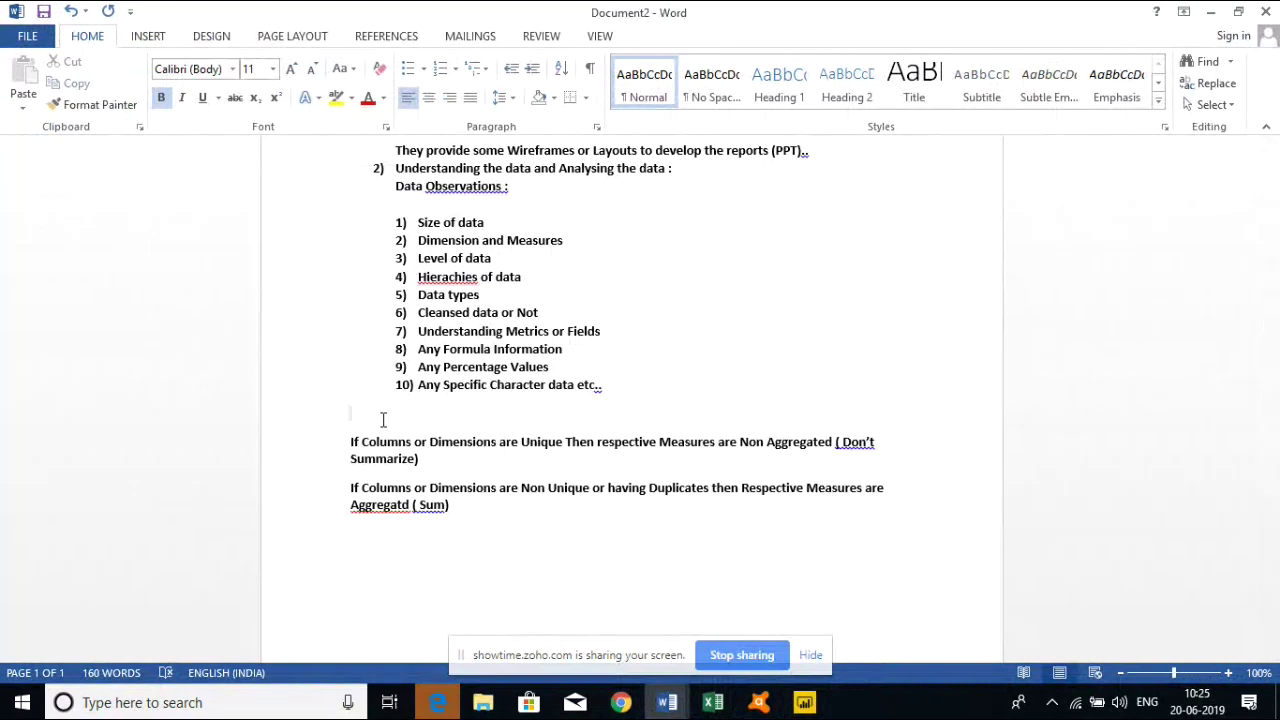
{"action": "type", "text": "Lev"}
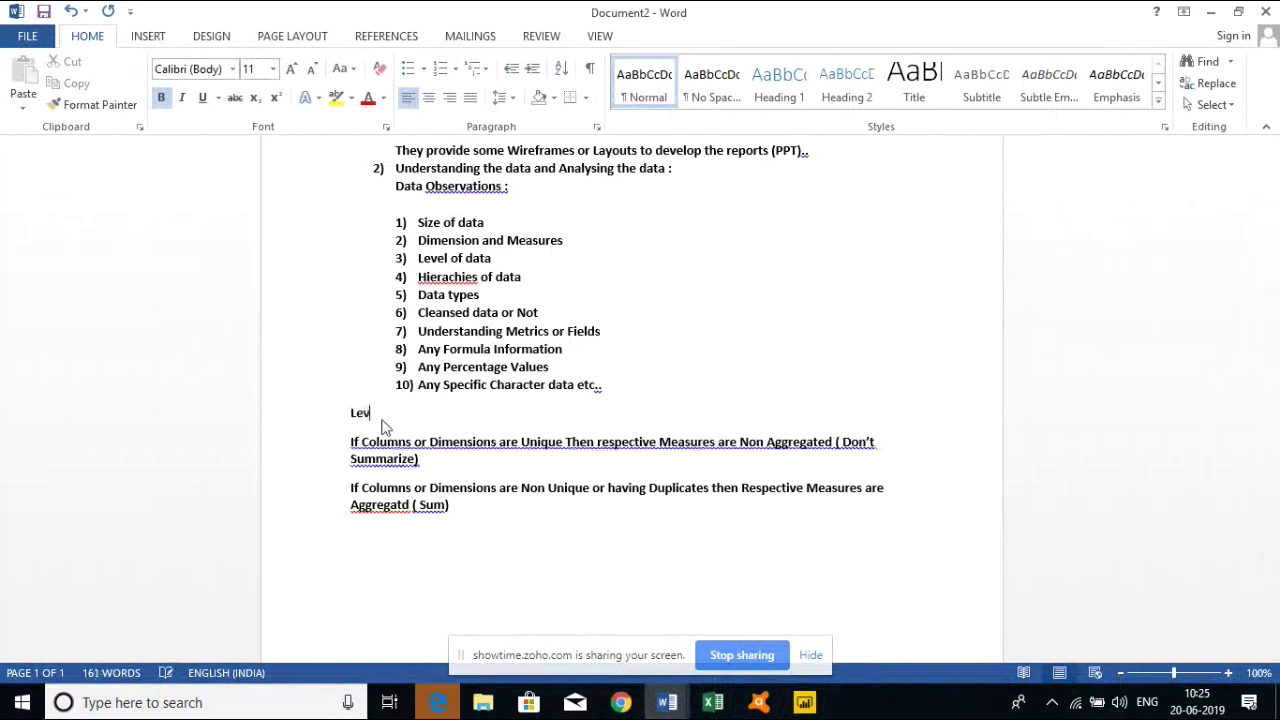
{"action": "type", "text": "el of Dat"}
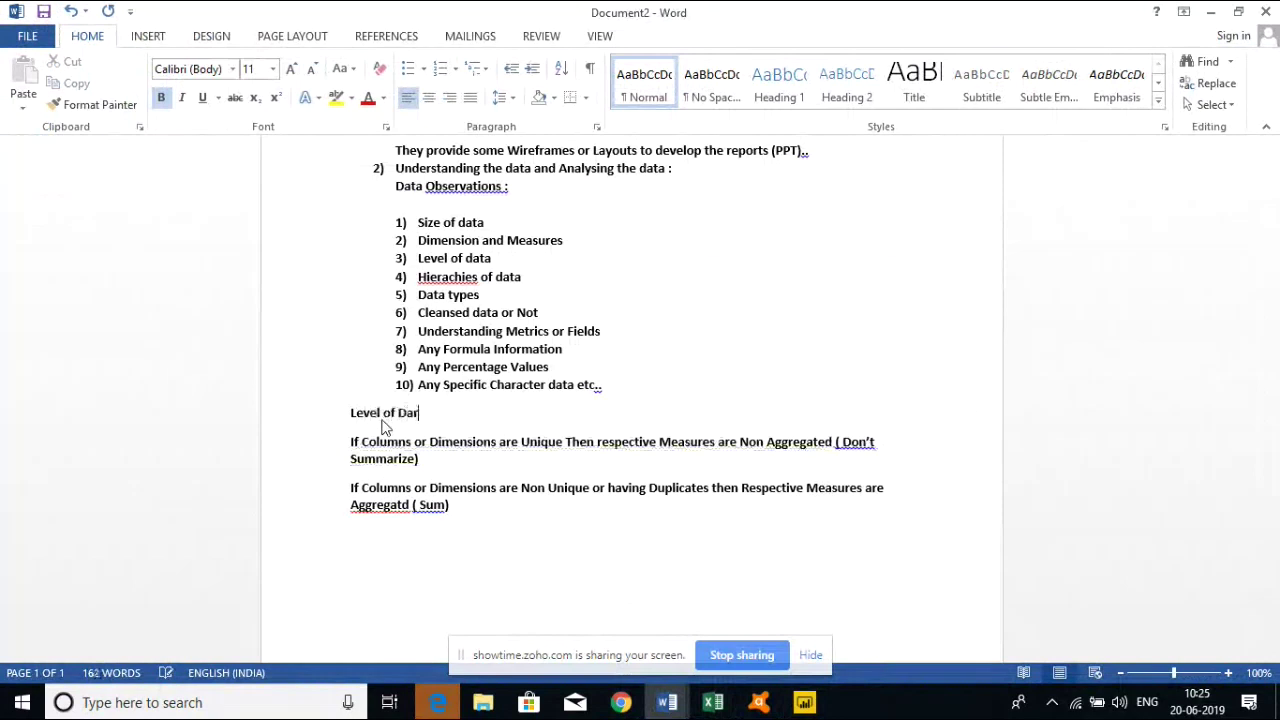
{"action": "key", "text": "BackSpace"}
{"action": "type", "text": "ta :"}
{"action": "left_click_drag", "start_coordinate": [466, 412], "coordinate": [354, 415]}
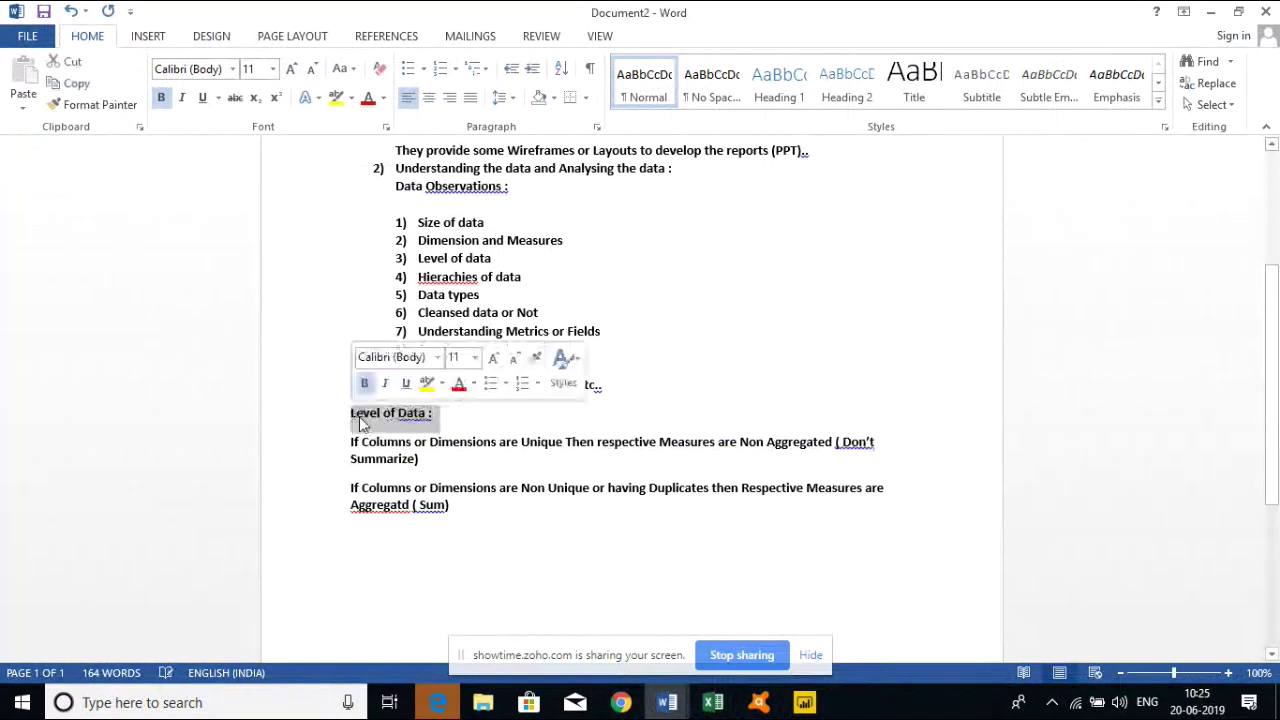
{"action": "left_click", "coordinate": [457, 432]}
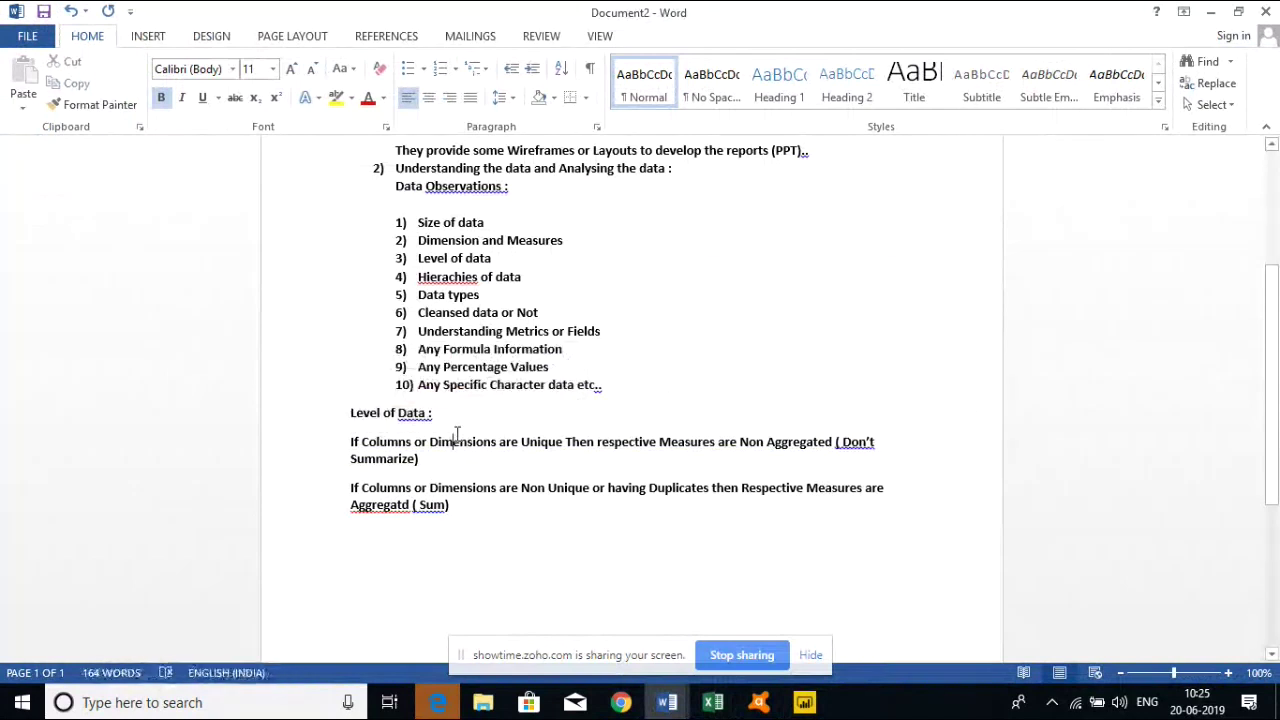